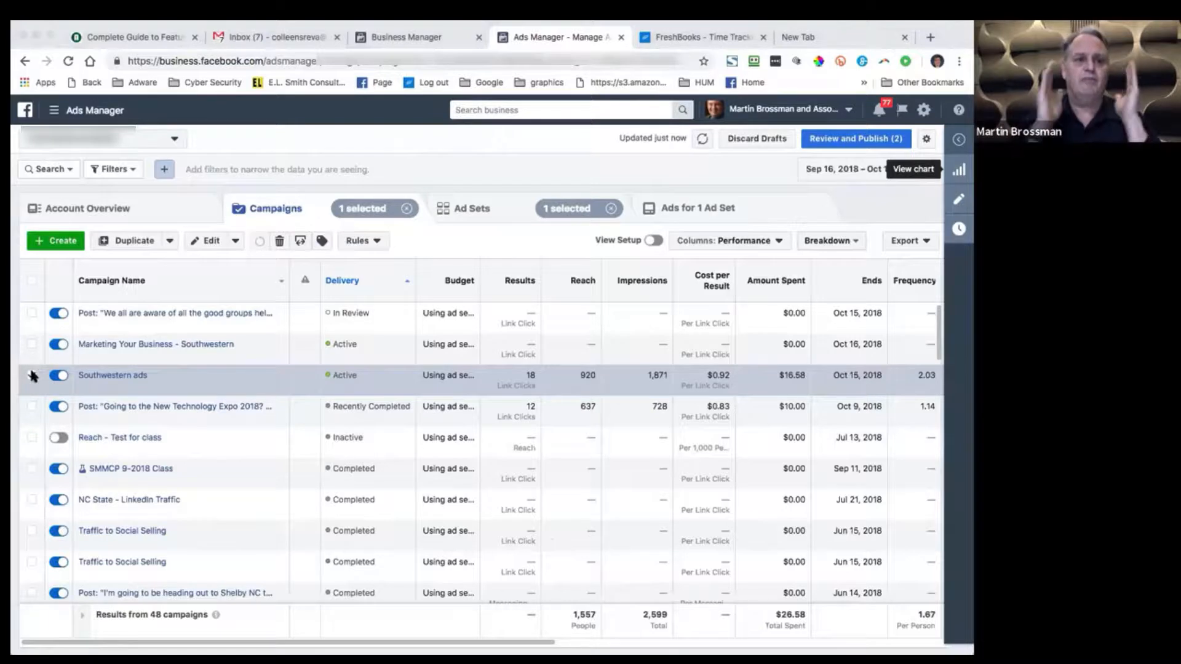
Step: Clear the Southwestern ads campaign selection and start a new campaign with the Traffic objective
left_click(33, 376)
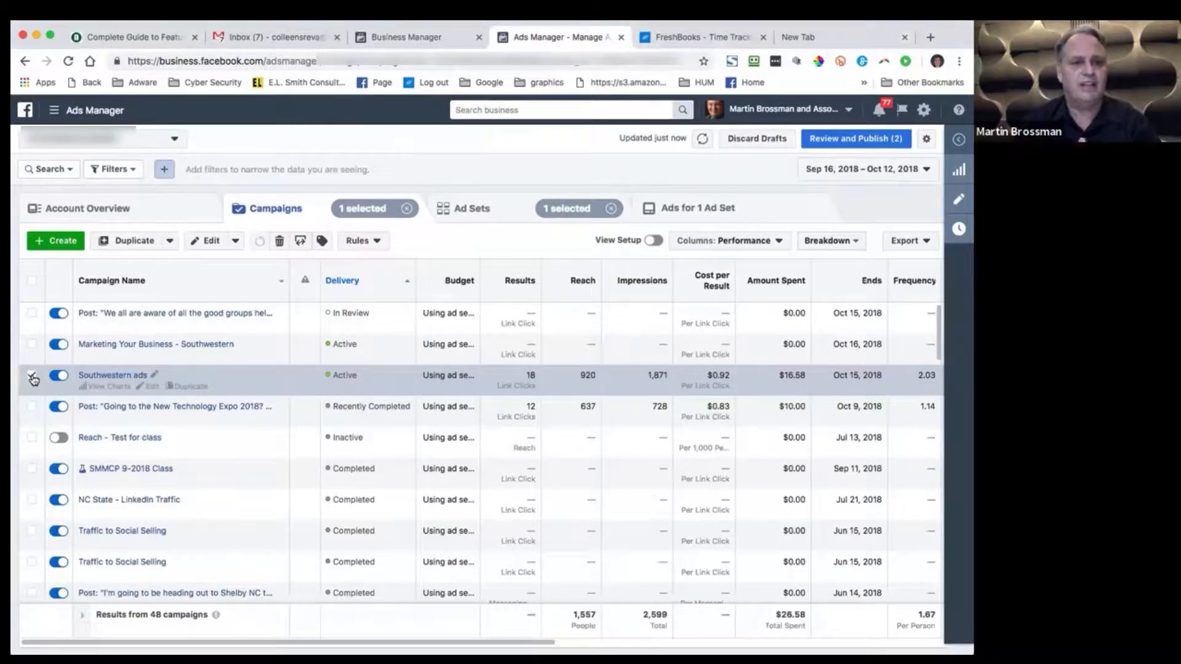
left_click(33, 377)
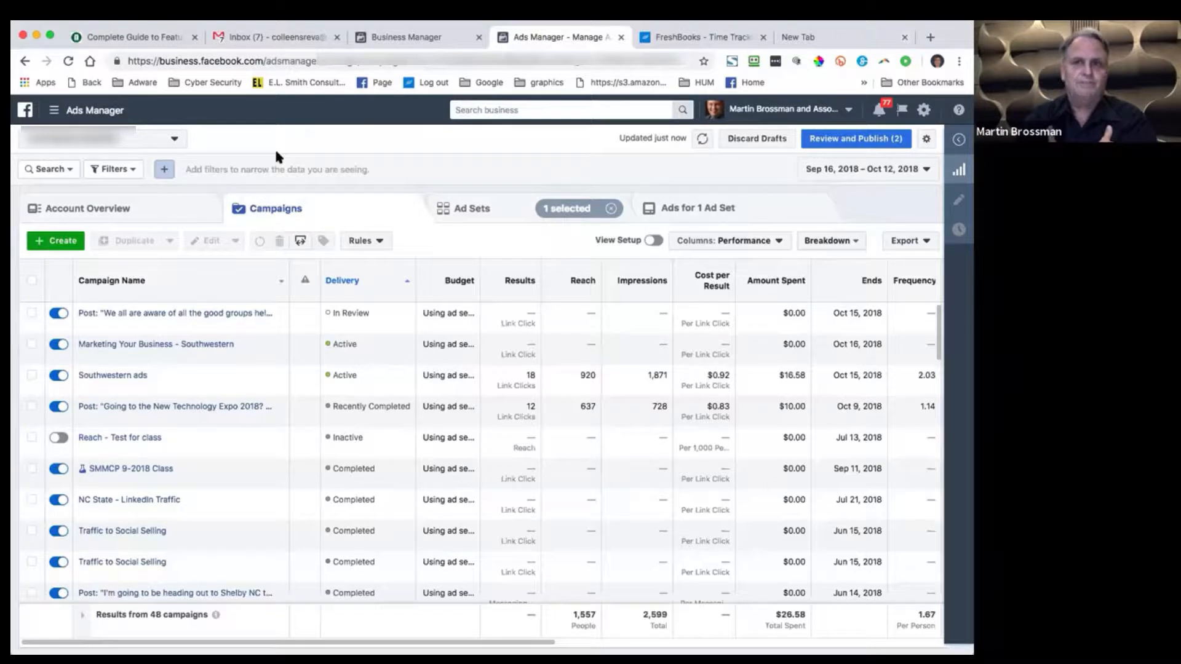
left_click(62, 240)
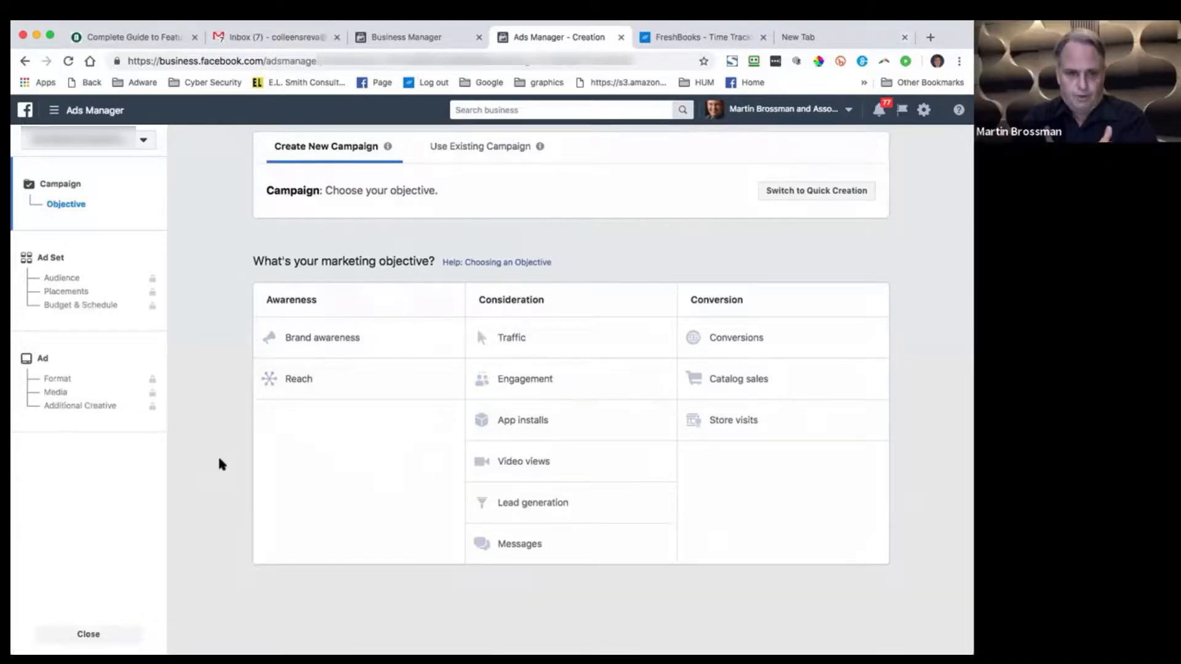
left_click(512, 339)
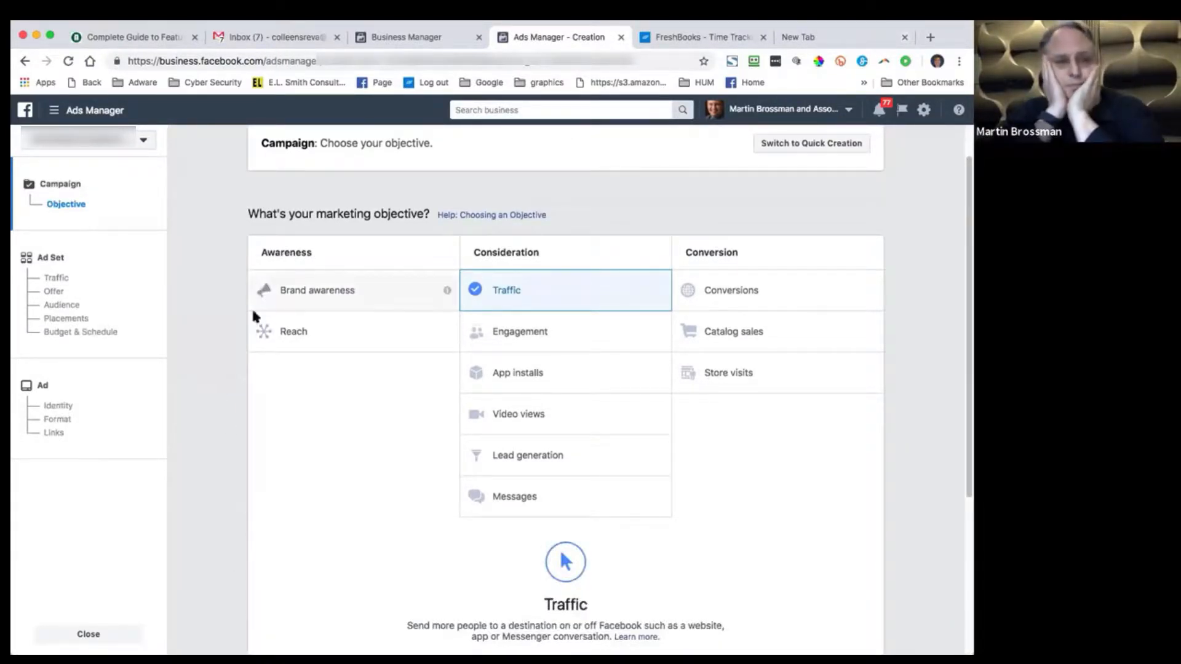
mouse_move(447, 294)
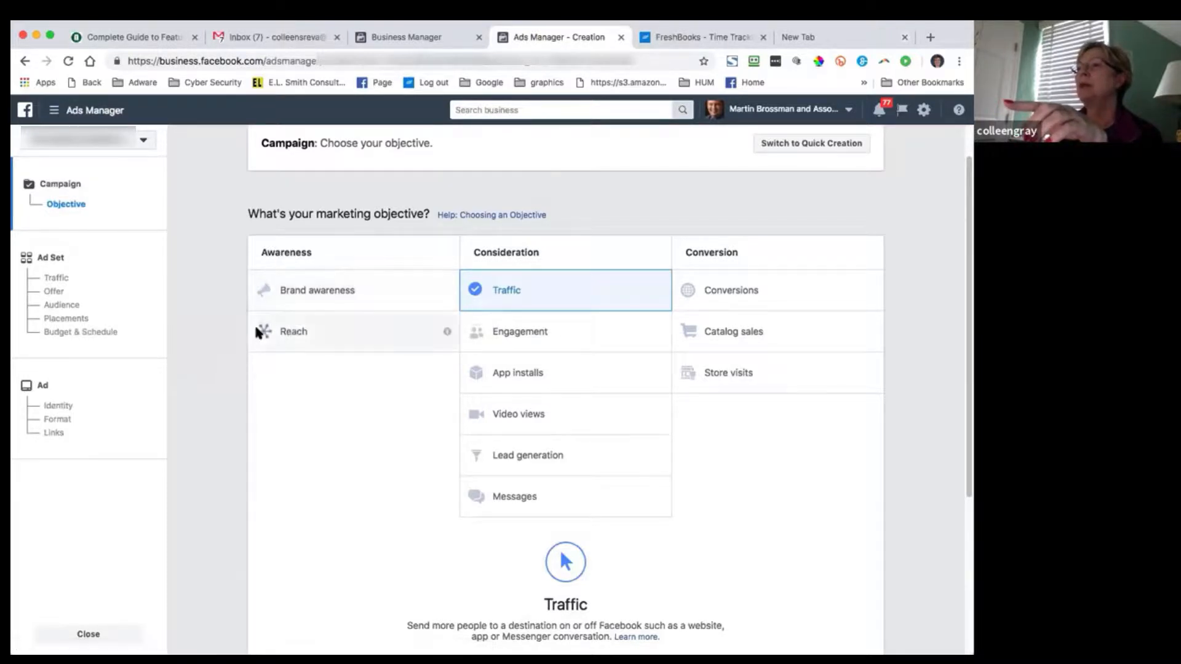
mouse_move(447, 334)
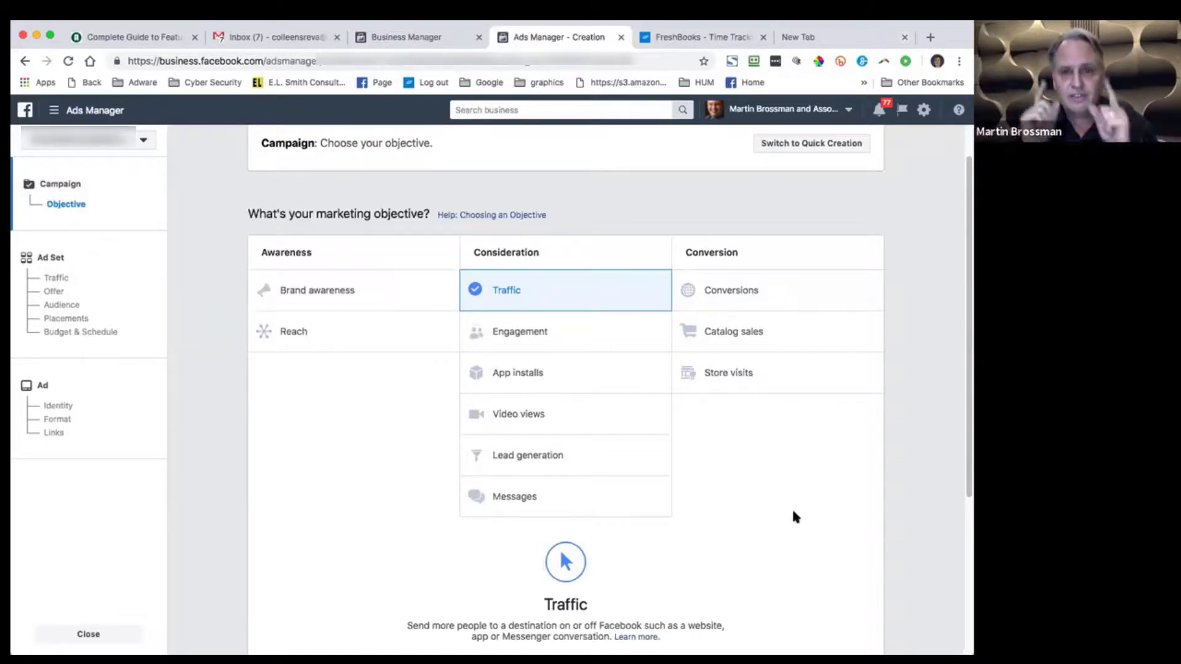
Step: Name the campaign Hurricane Florence 2018 and continue to the ad set settings
scroll(812, 508, "down", 4)
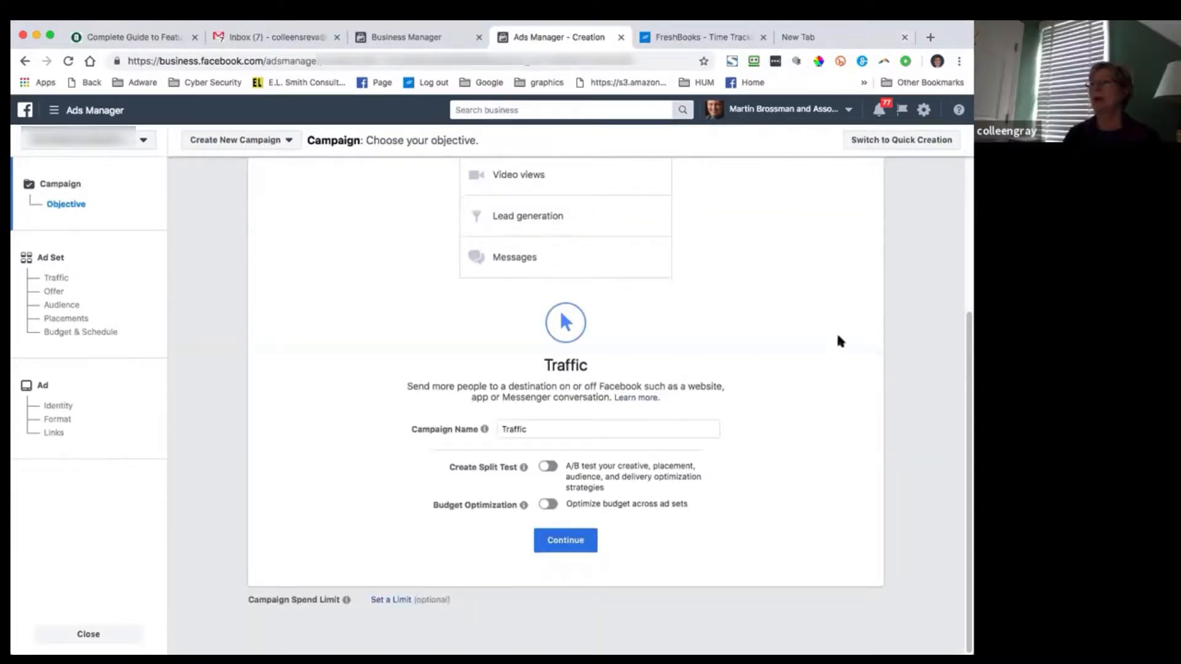
double_click(523, 430)
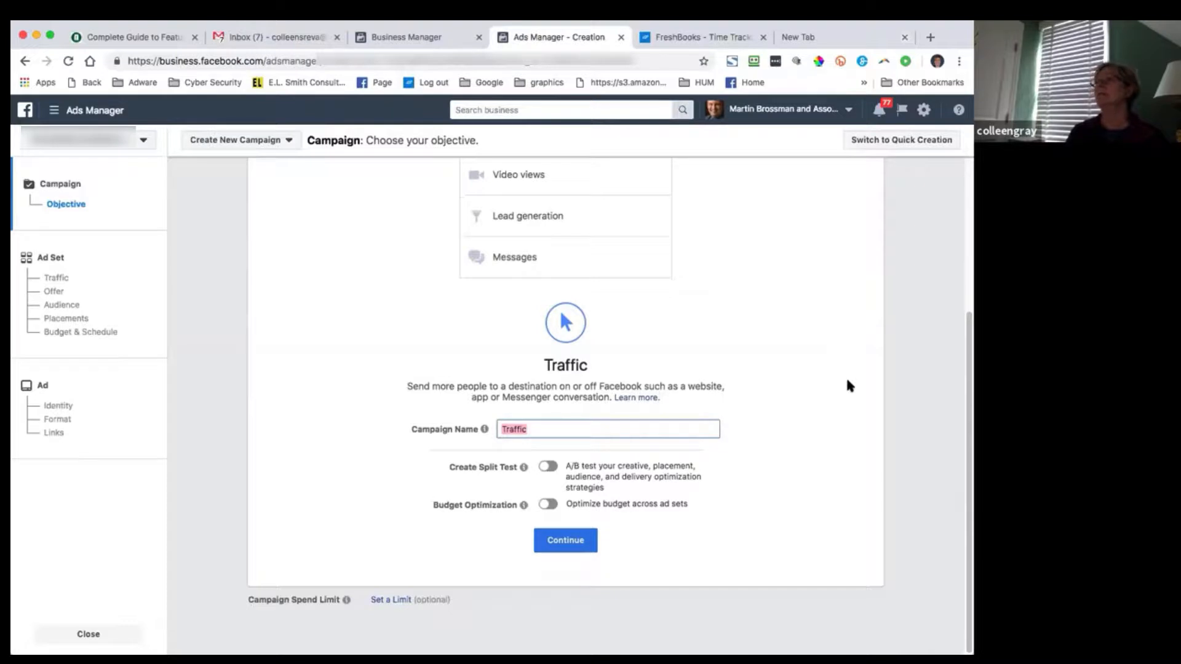
type("Hurricane")
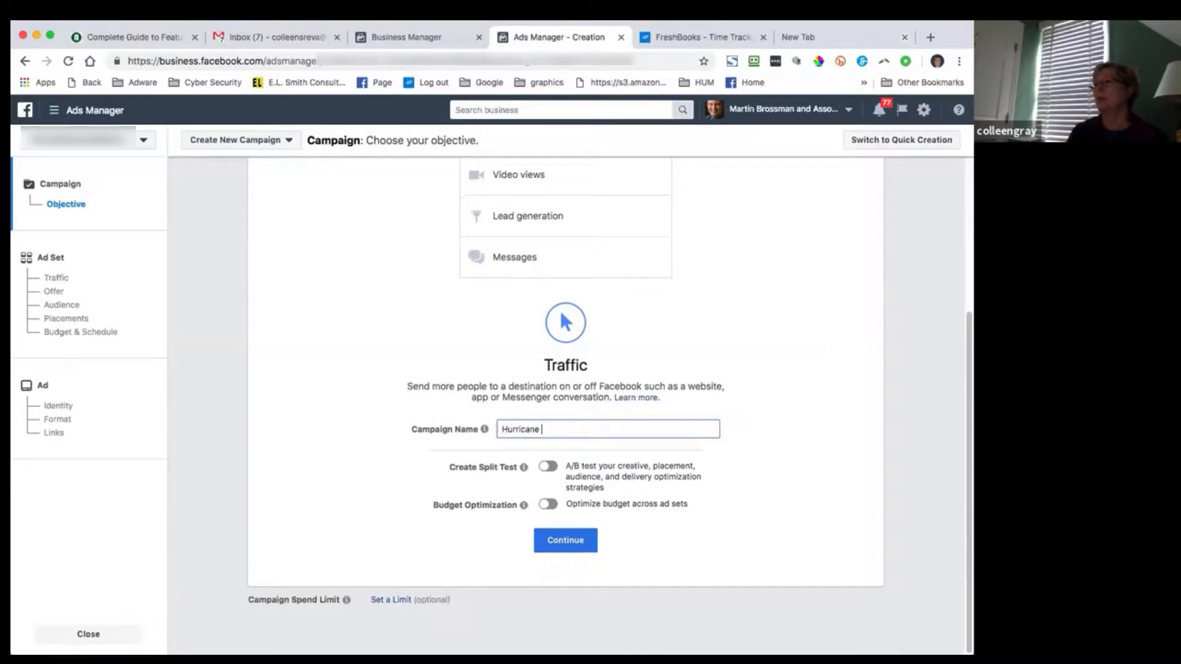
type(" Florence")
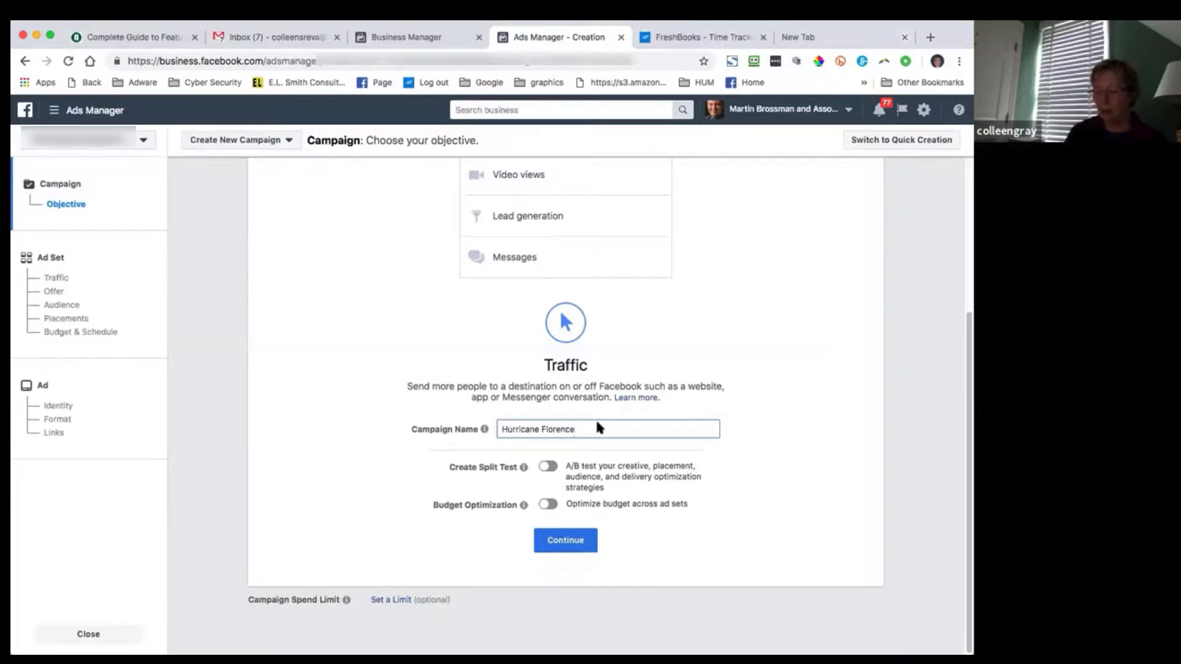
type("2018")
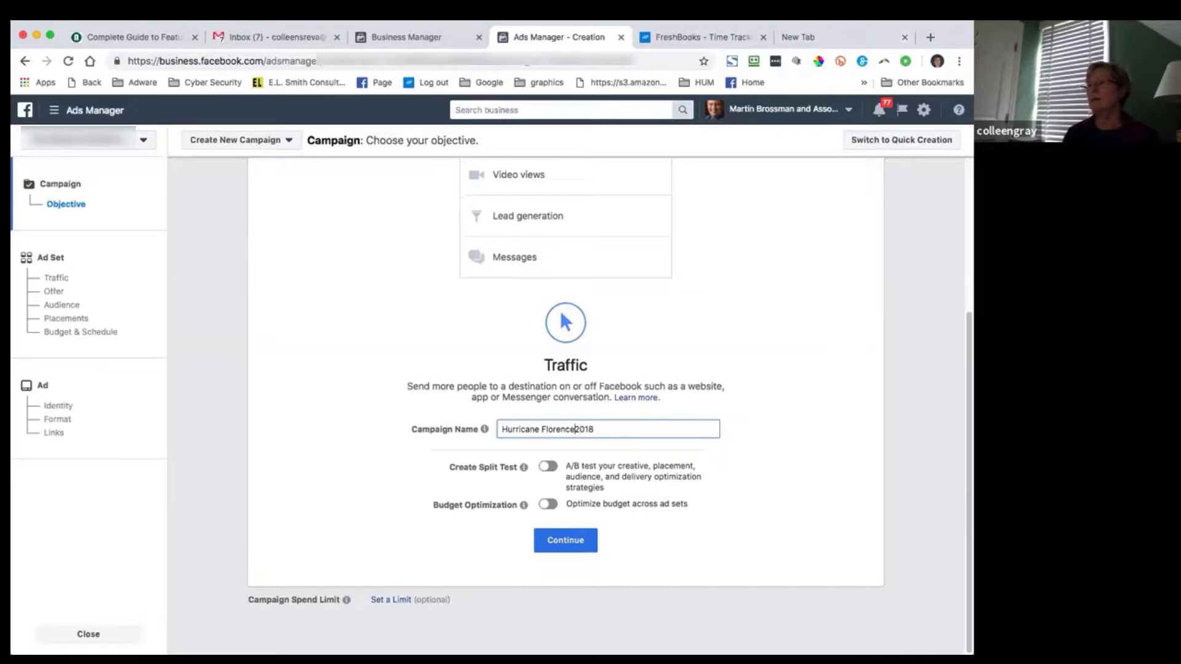
left_click(575, 429)
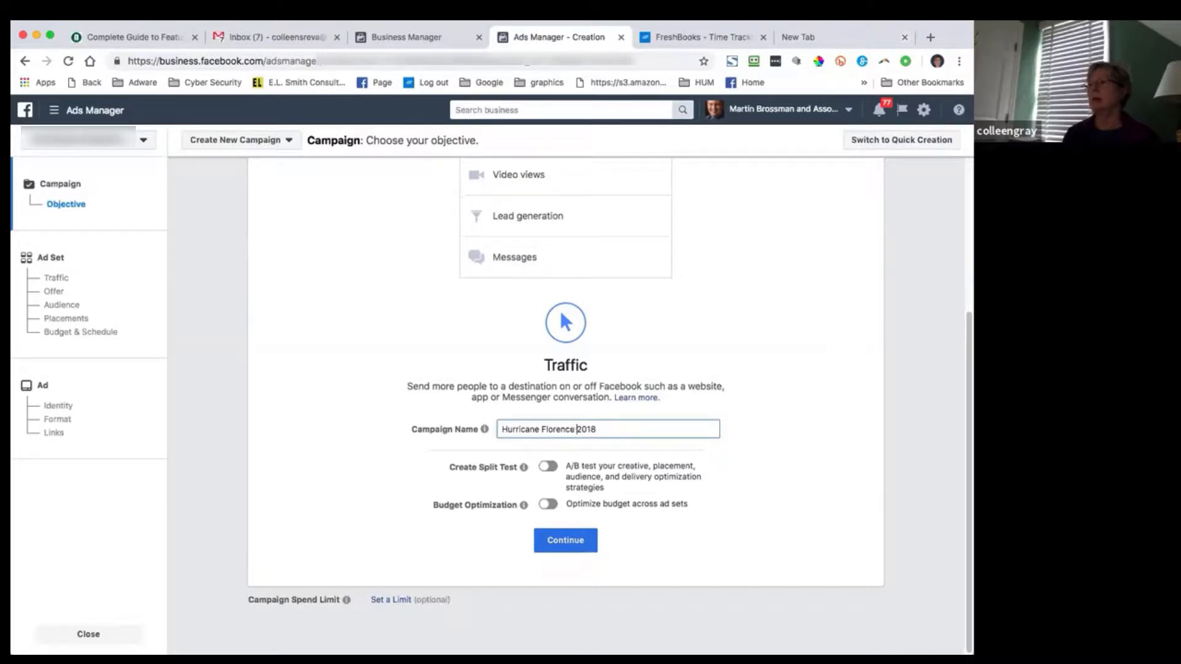
left_click(745, 494)
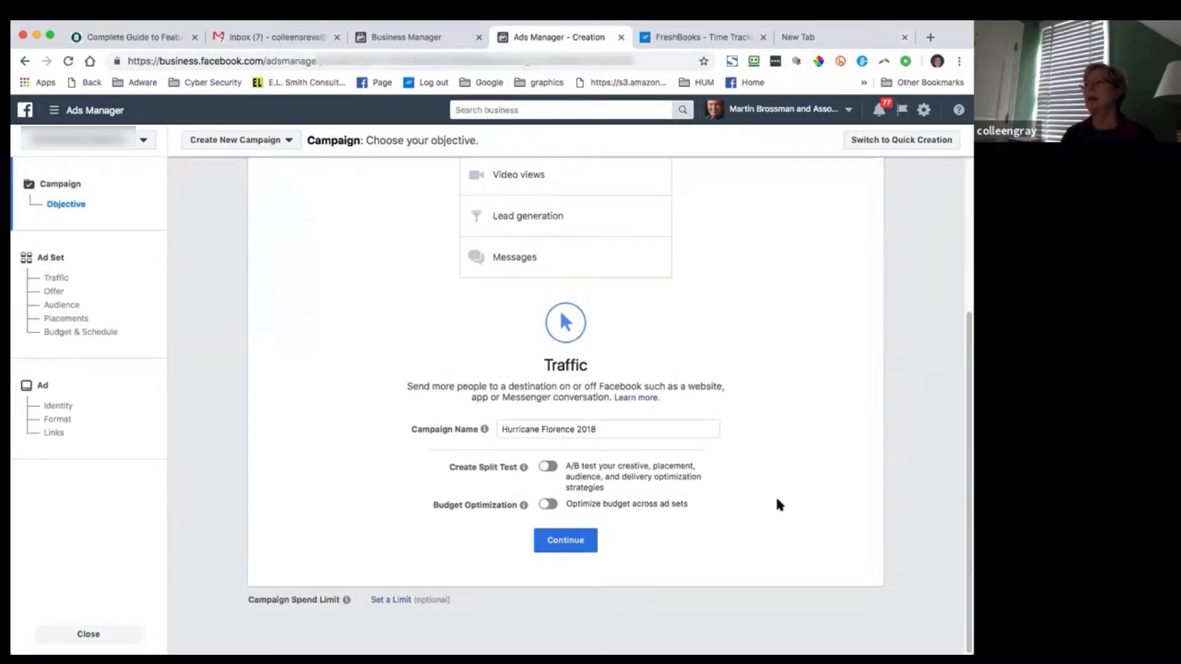
scroll(748, 500, "up", 4)
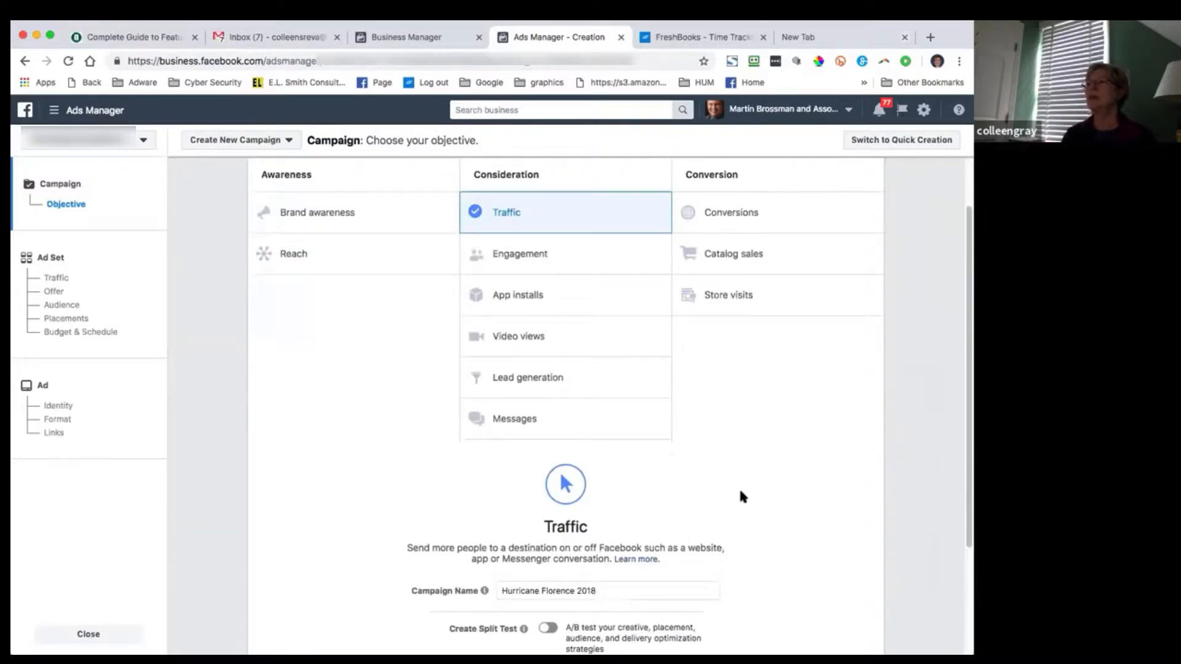
scroll(739, 486, "down", 3)
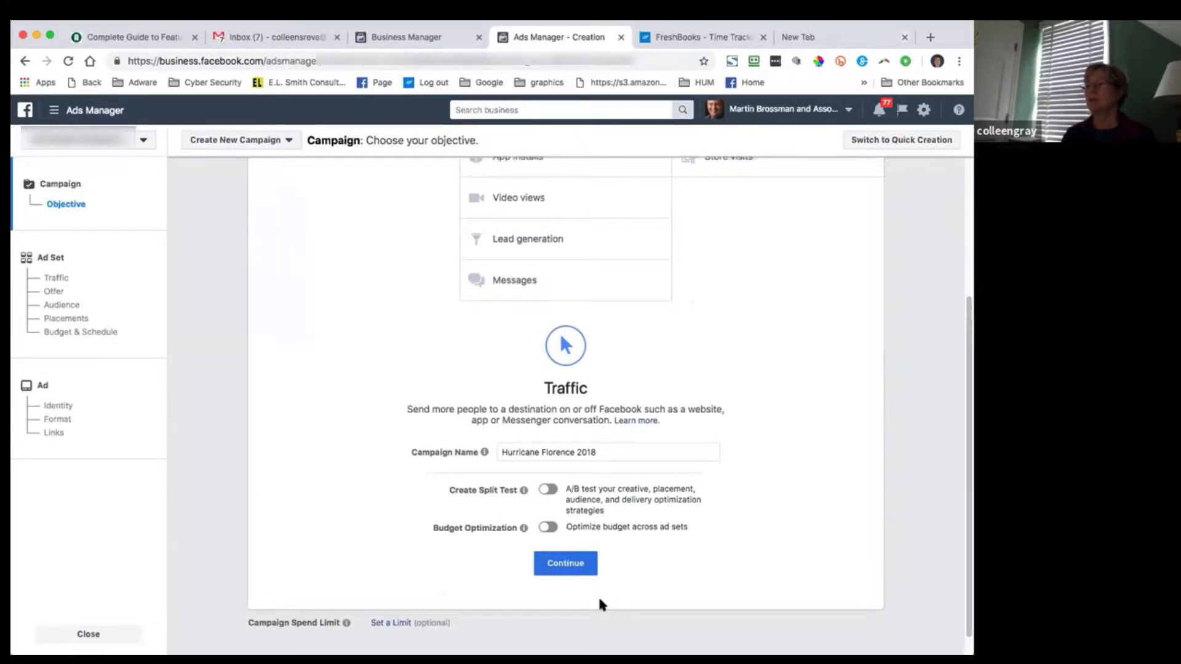
left_click(570, 569)
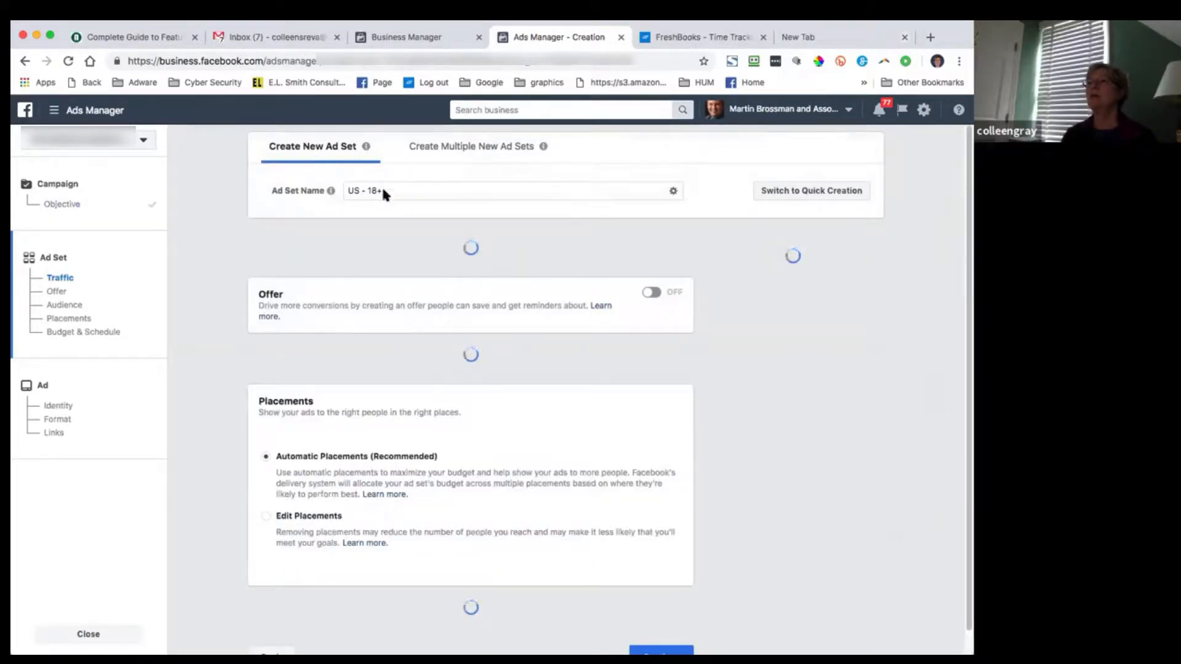
Step: Rename the new ad set as Hurricane Florence 2018
left_click(382, 191)
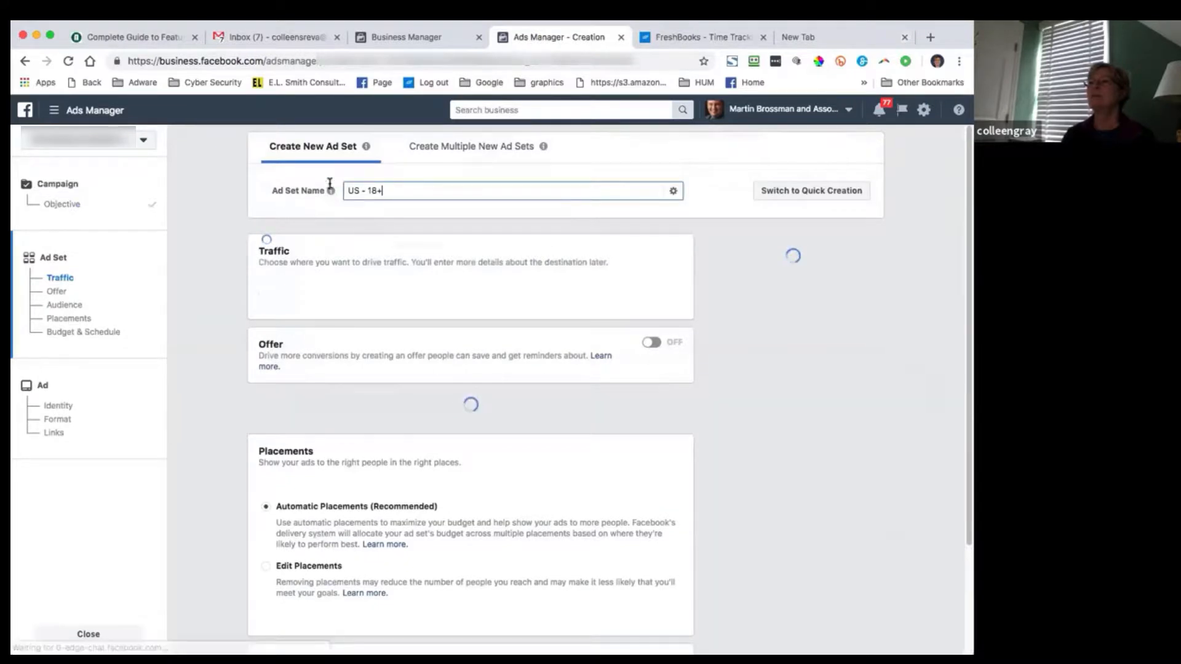
left_click_drag(394, 192, 336, 188)
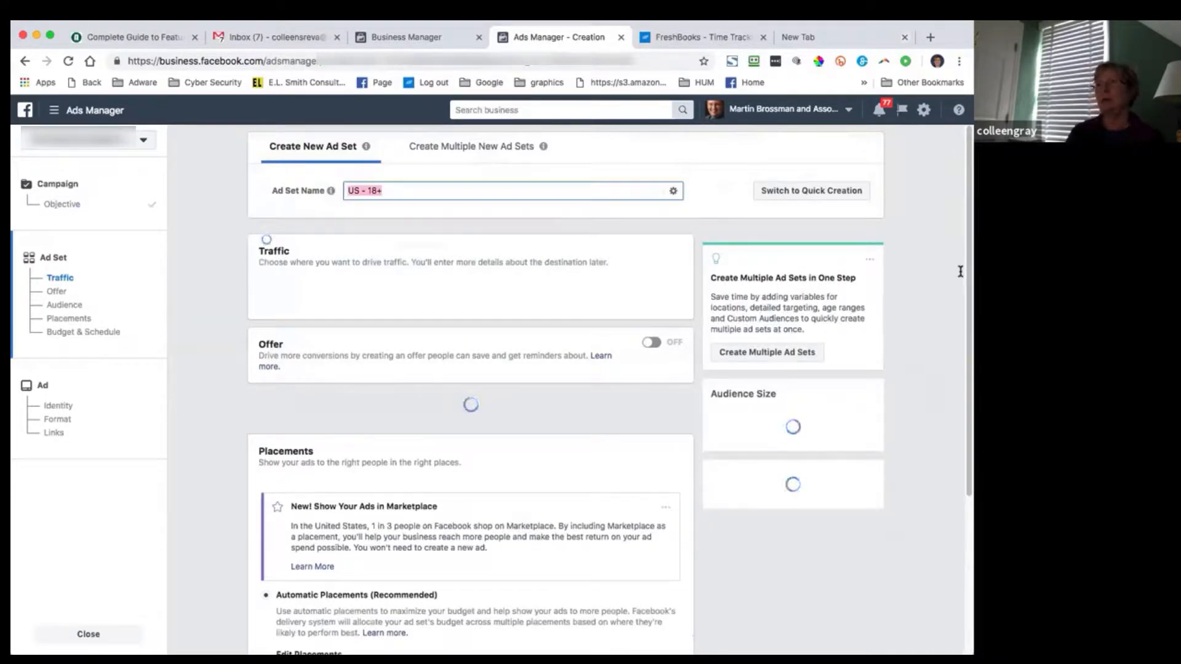
type("H")
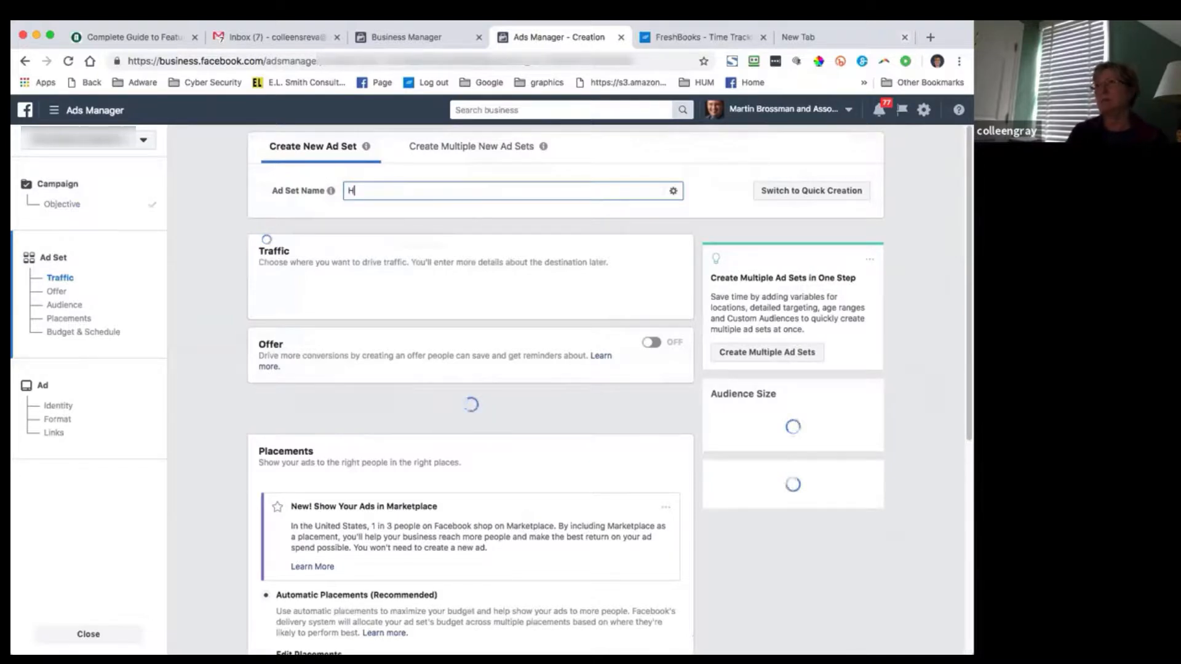
type("urricane Matt")
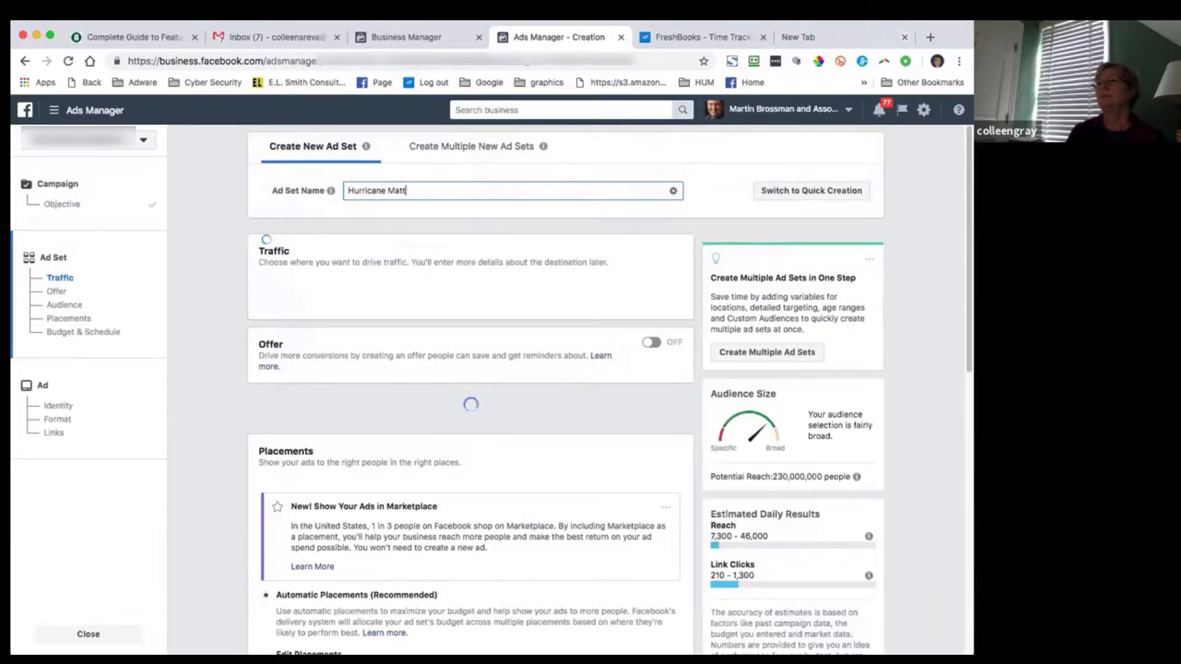
key("BackSpace")
key("BackSpace")
key("BackSpace")
key("BackSpace")
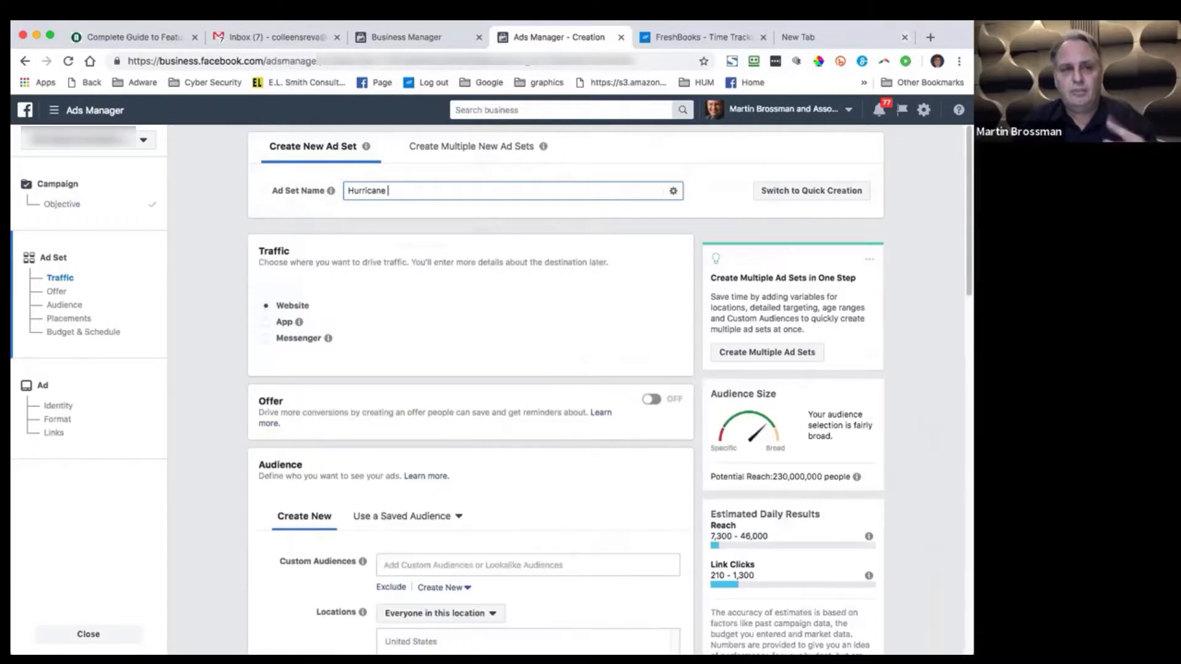
type("Florence 2018")
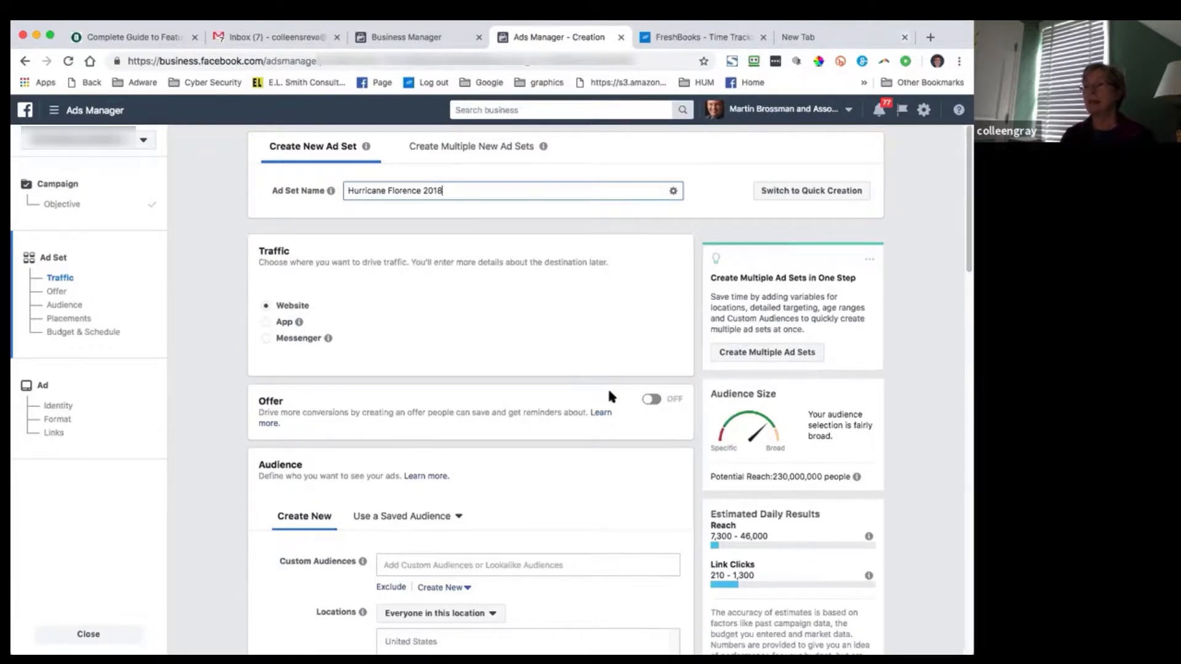
Step: Set the audience location to the city of Jacksonville, North Carolina, United States, in place of the whole country
scroll(459, 428, "down", 3)
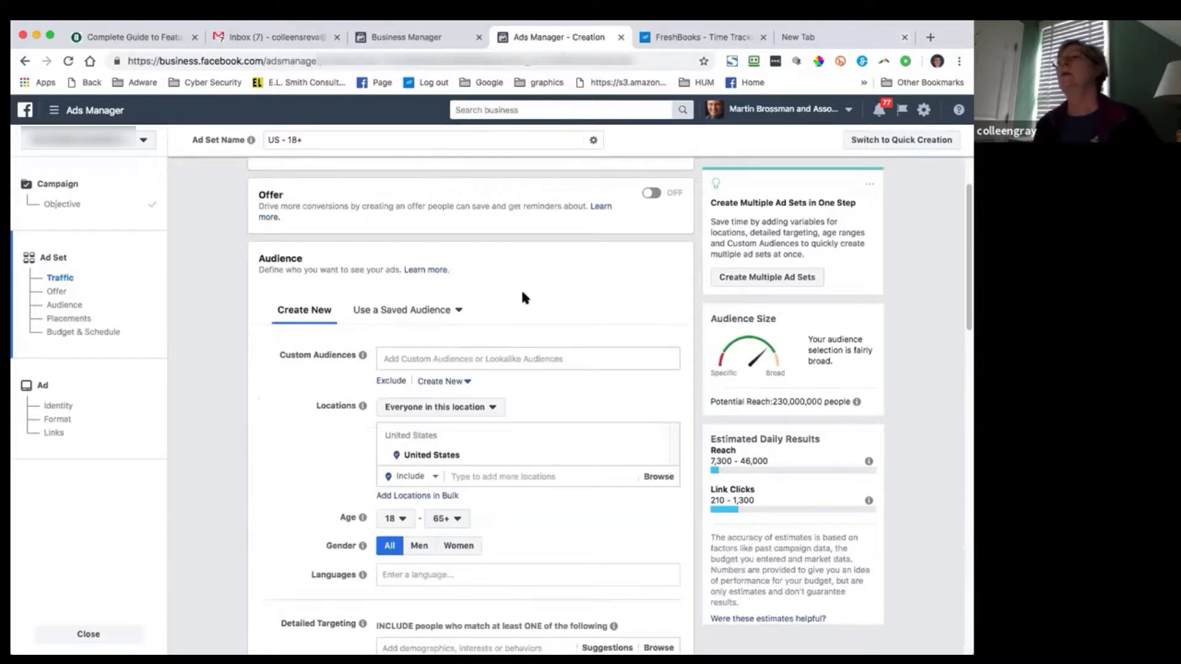
scroll(321, 306, "down", 1)
scroll(321, 306, "down", 1)
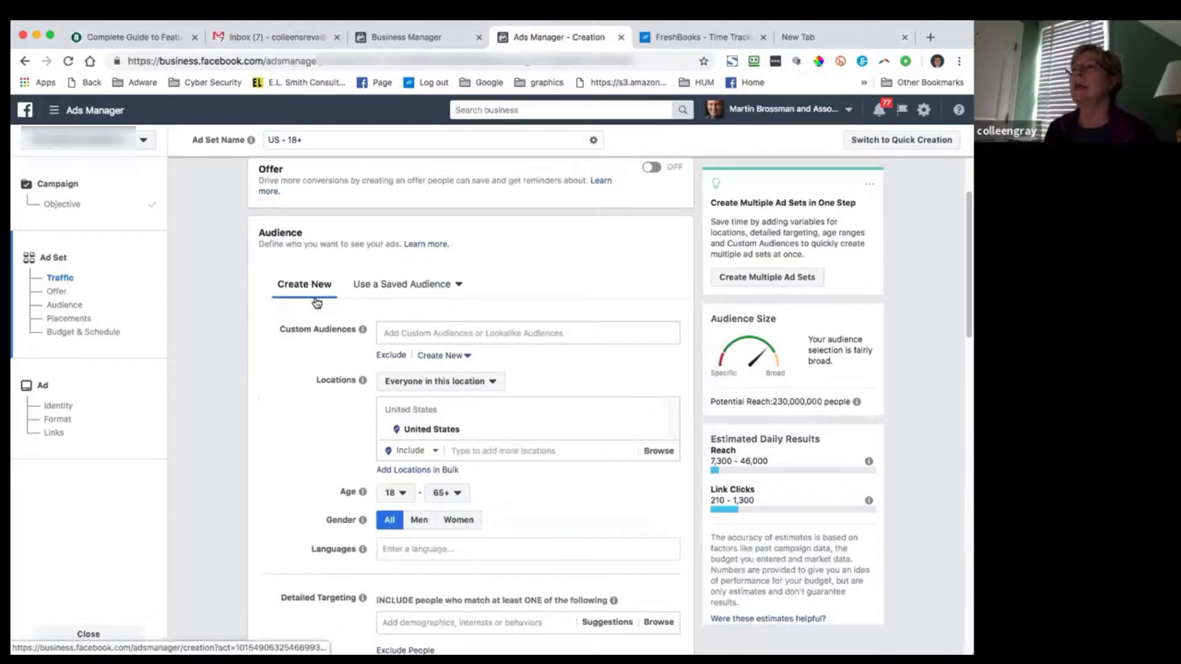
scroll(540, 332, "down", 1)
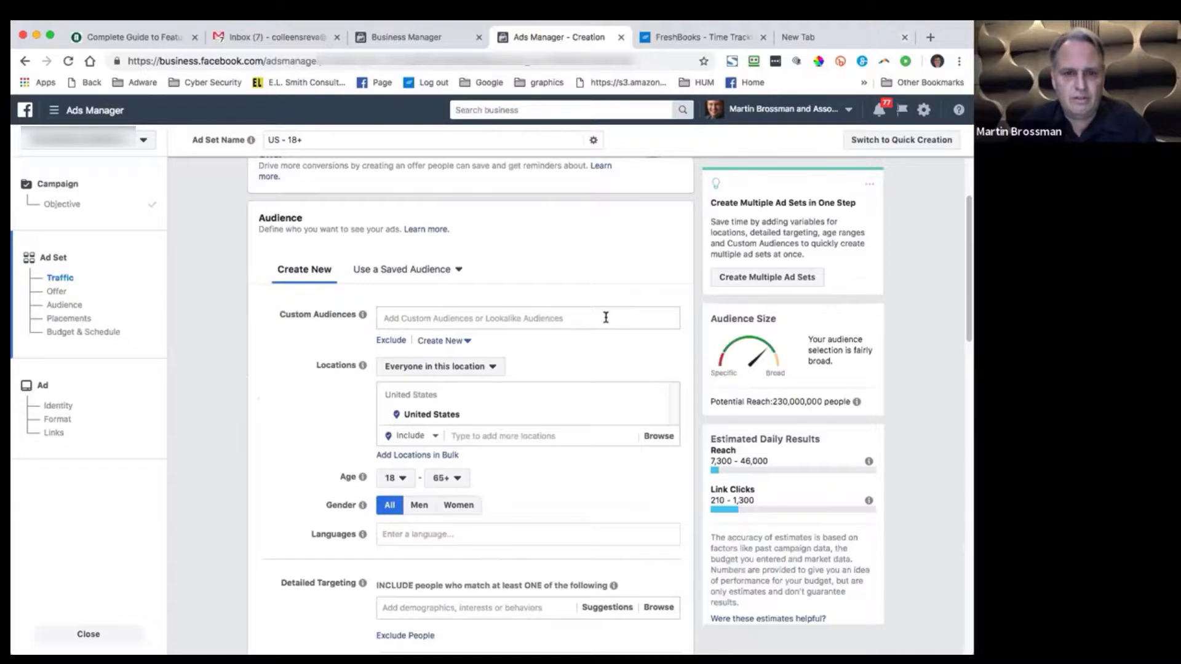
left_click(377, 439)
type("Jacks")
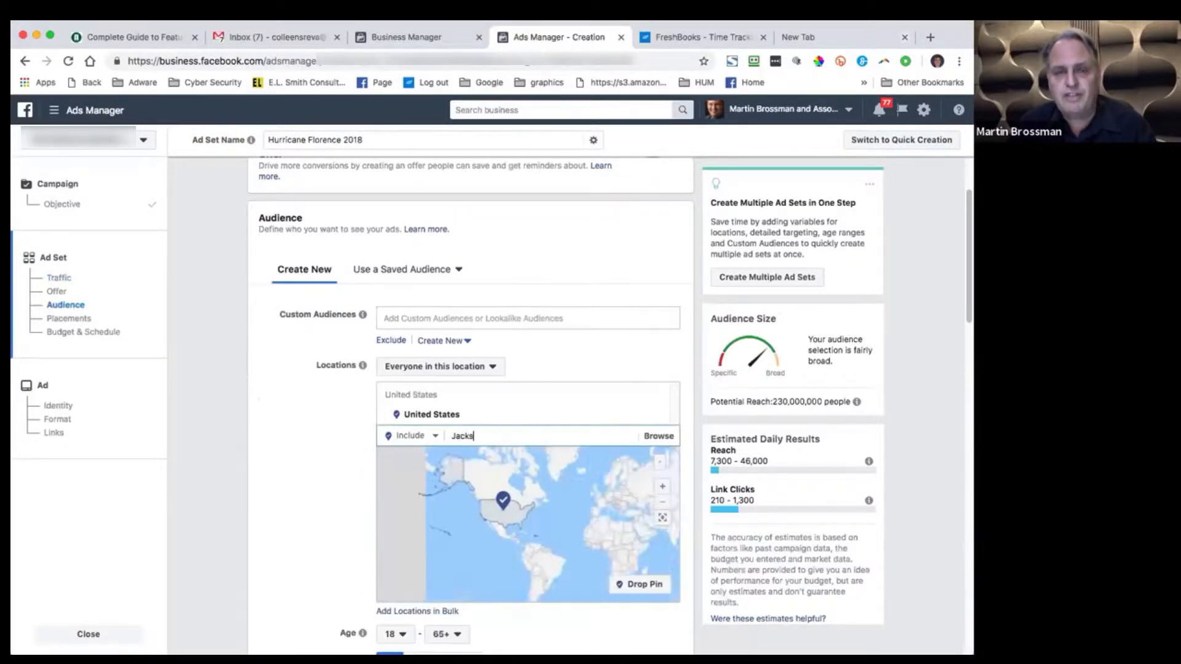
type("onville")
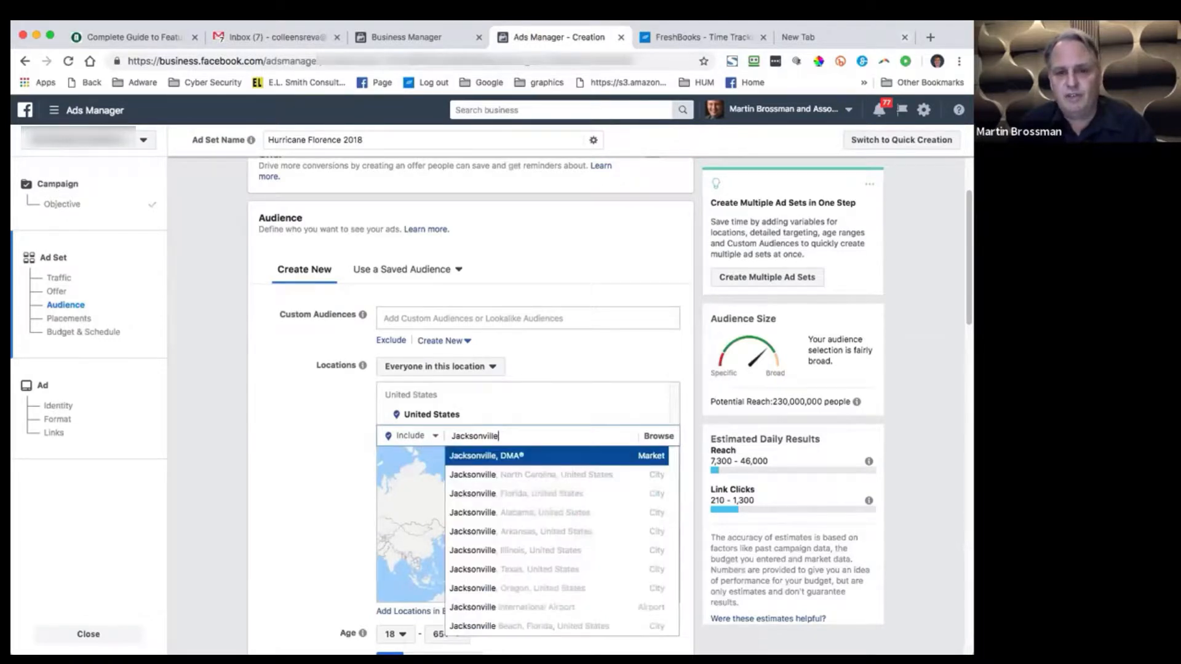
type(" nc")
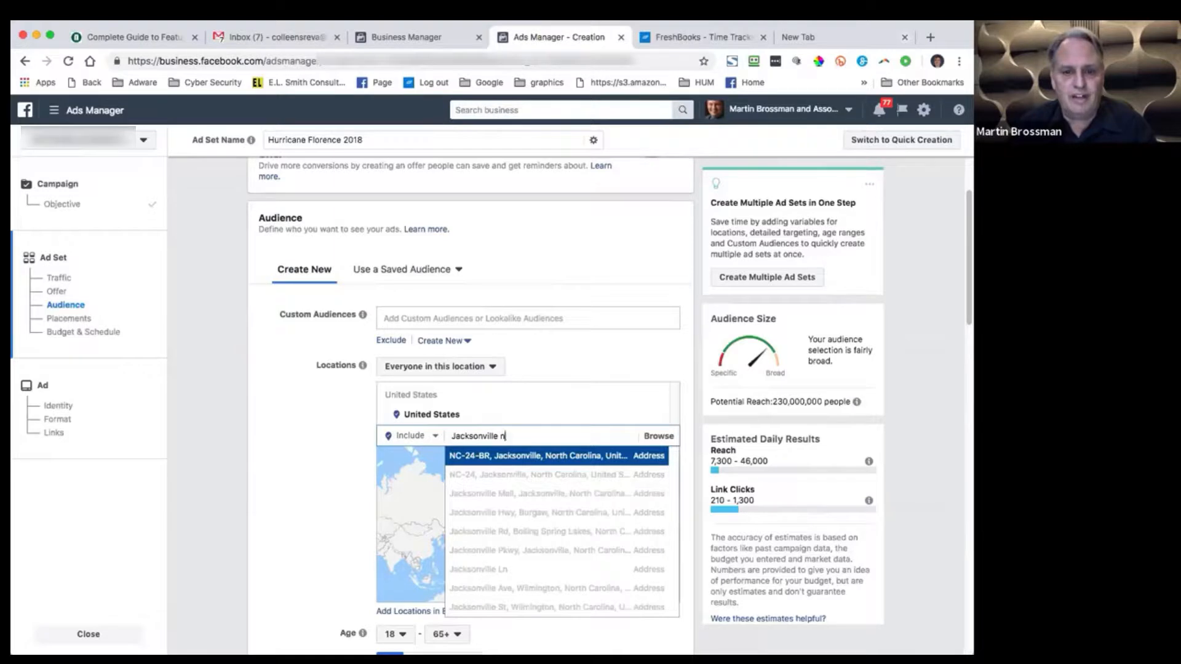
key("BackSpace")
key("BackSpace")
type("nc")
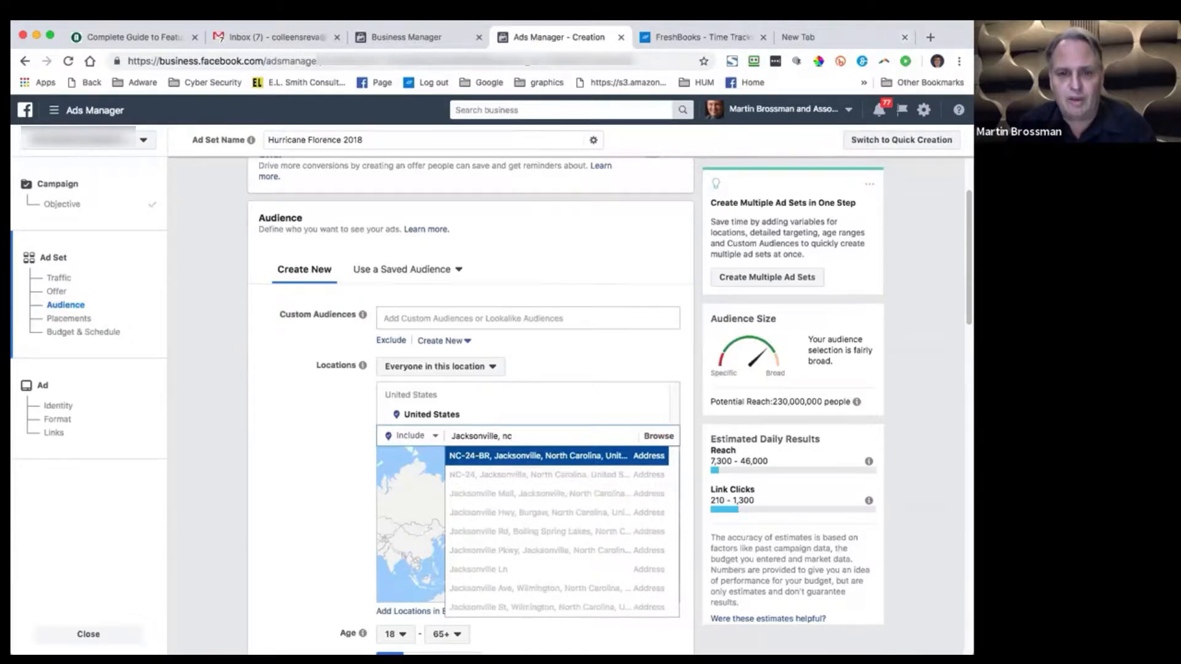
key("BackSpace")
key("BackSpace")
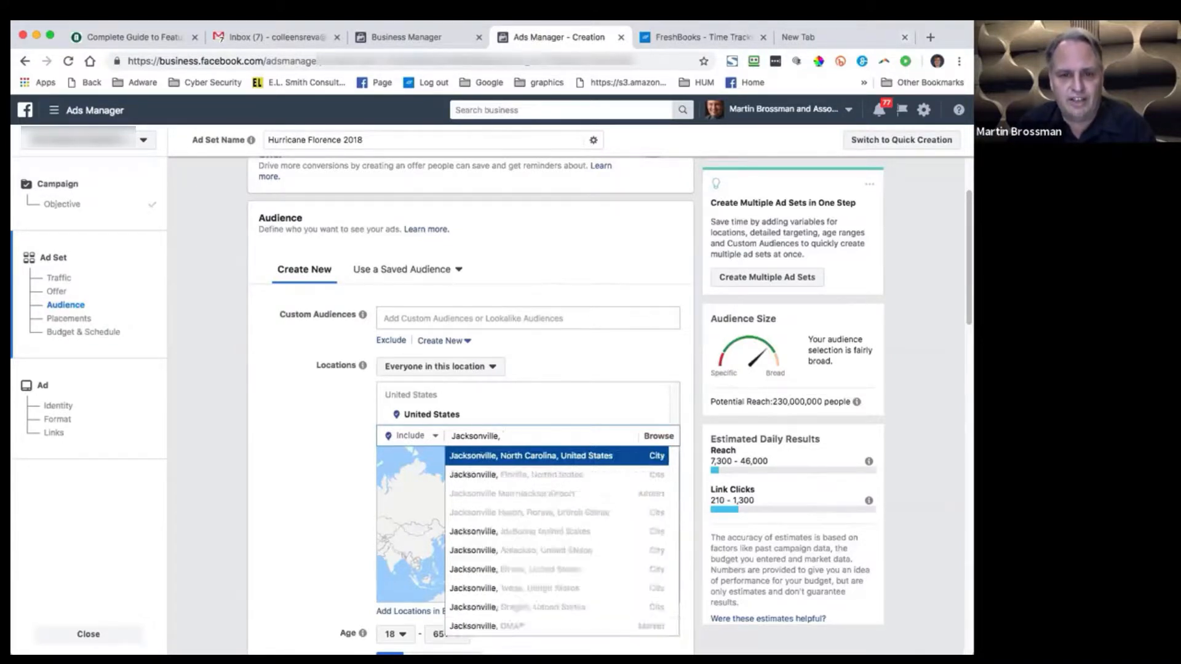
type("north carolina")
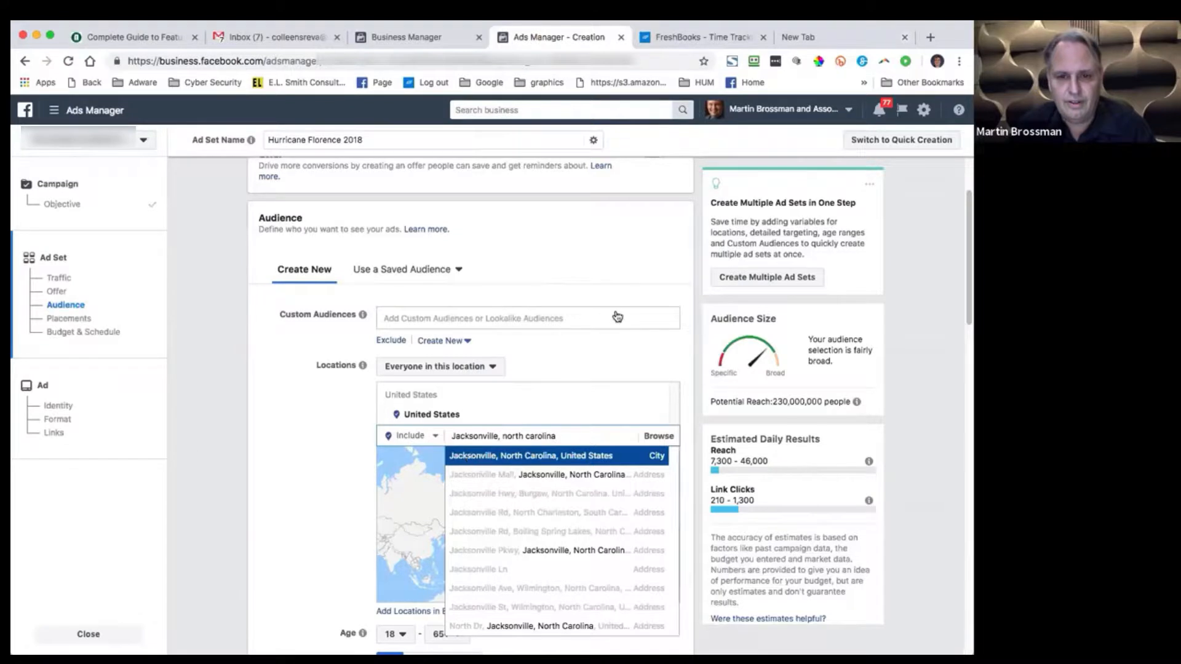
key("Return")
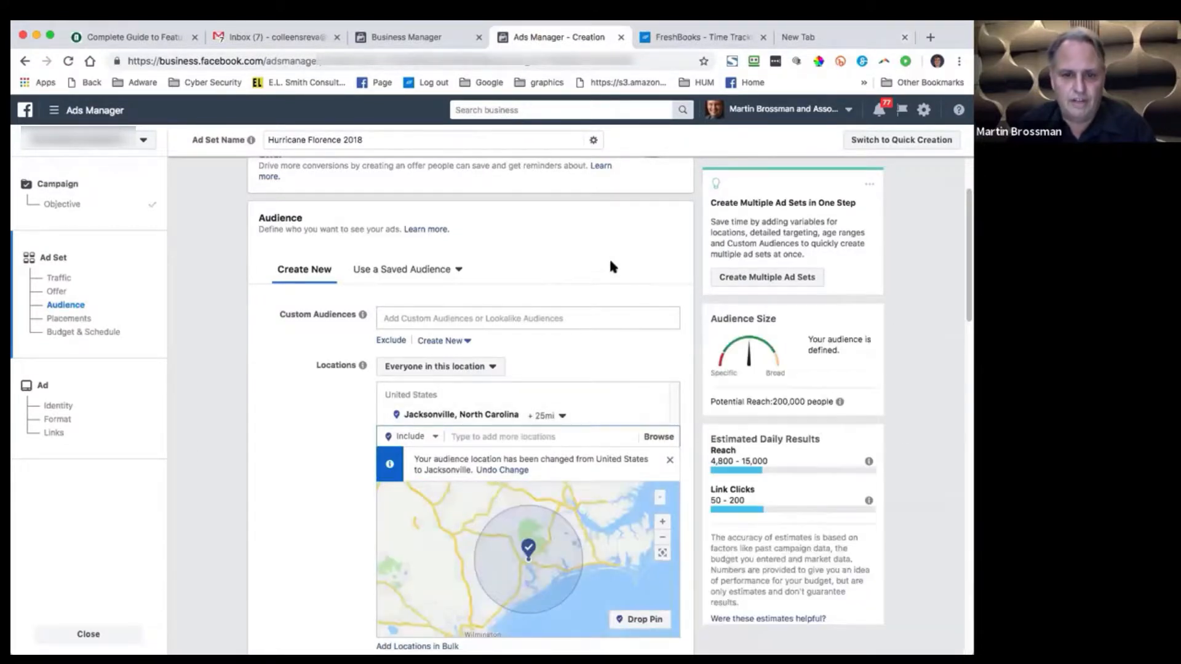
Step: Set the radius around Jacksonville, North Carolina to 10 miles for the audience location
scroll(609, 256, "down", 2)
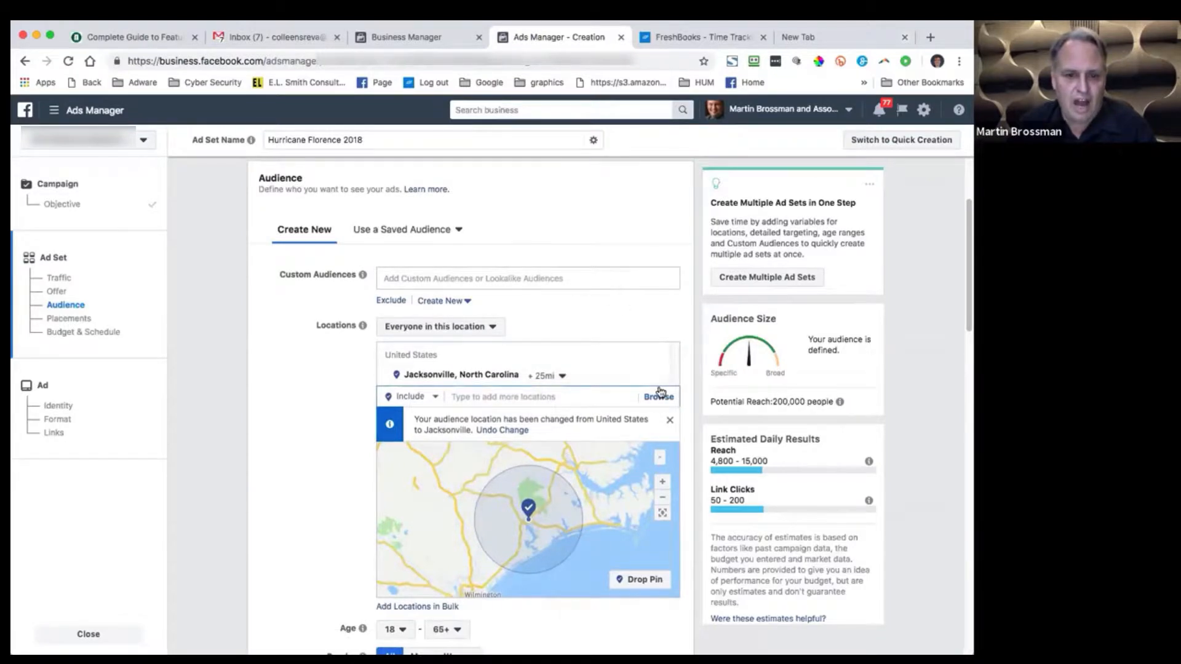
left_click(561, 377)
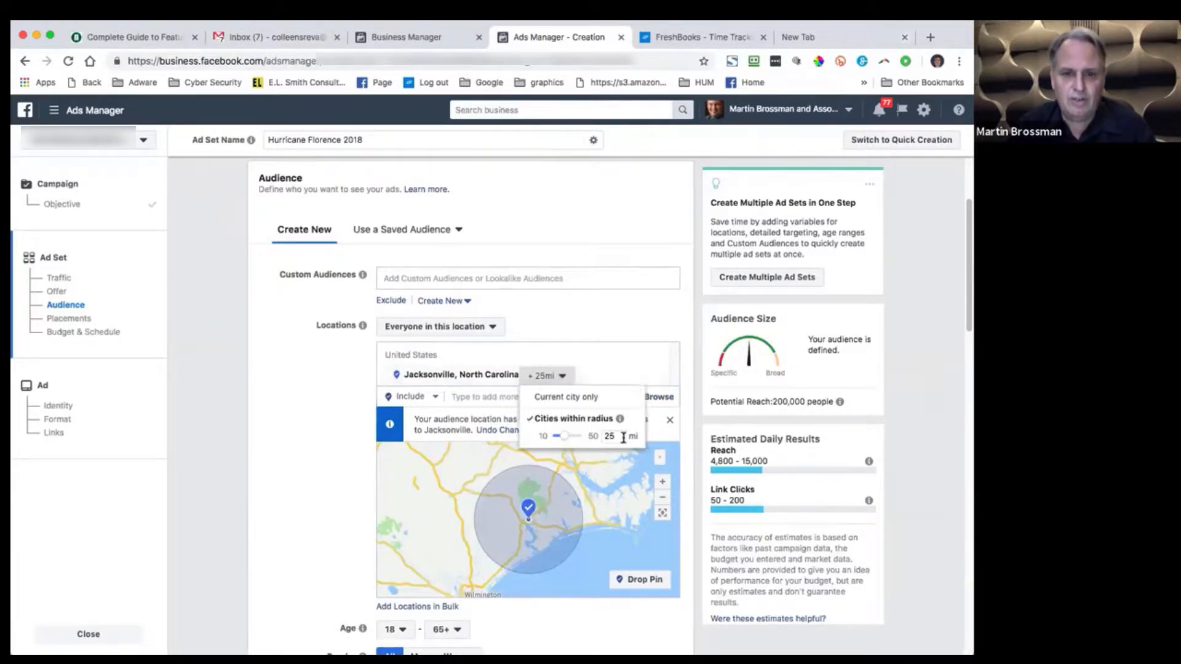
double_click(604, 437)
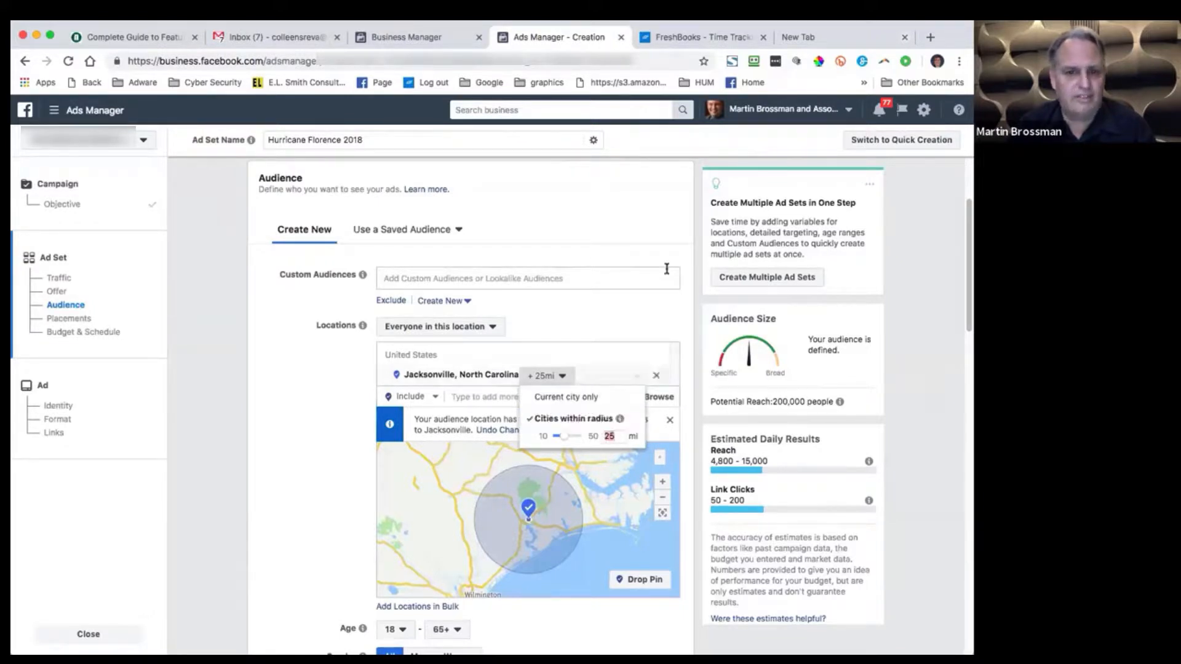
type("10")
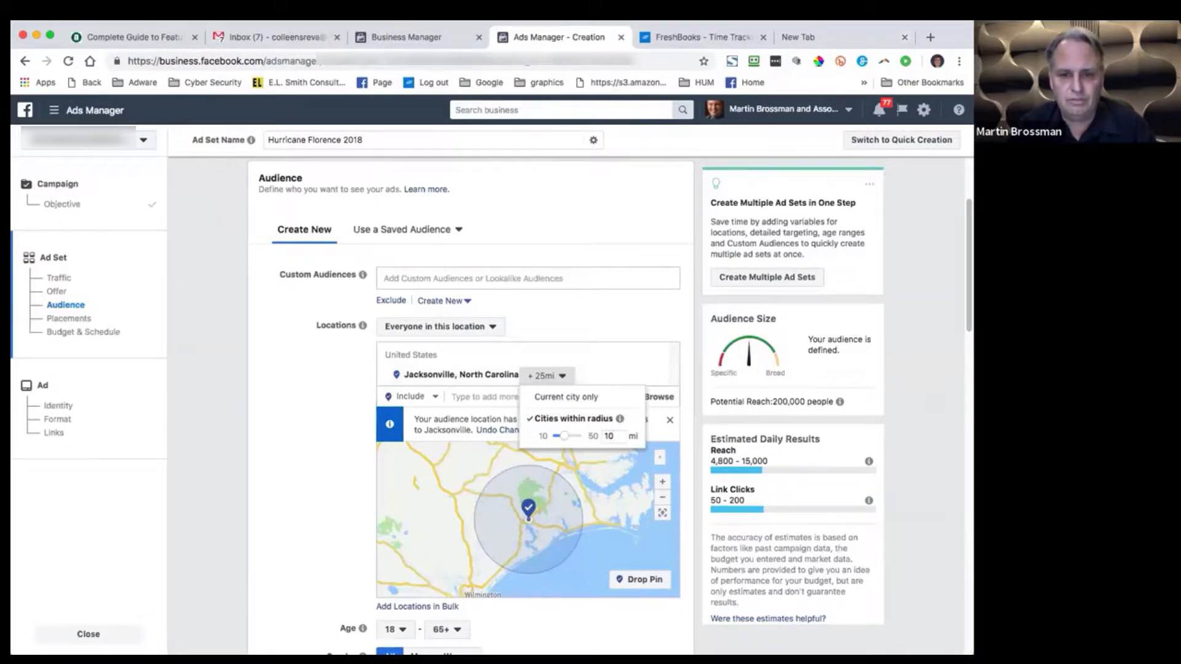
key("Return")
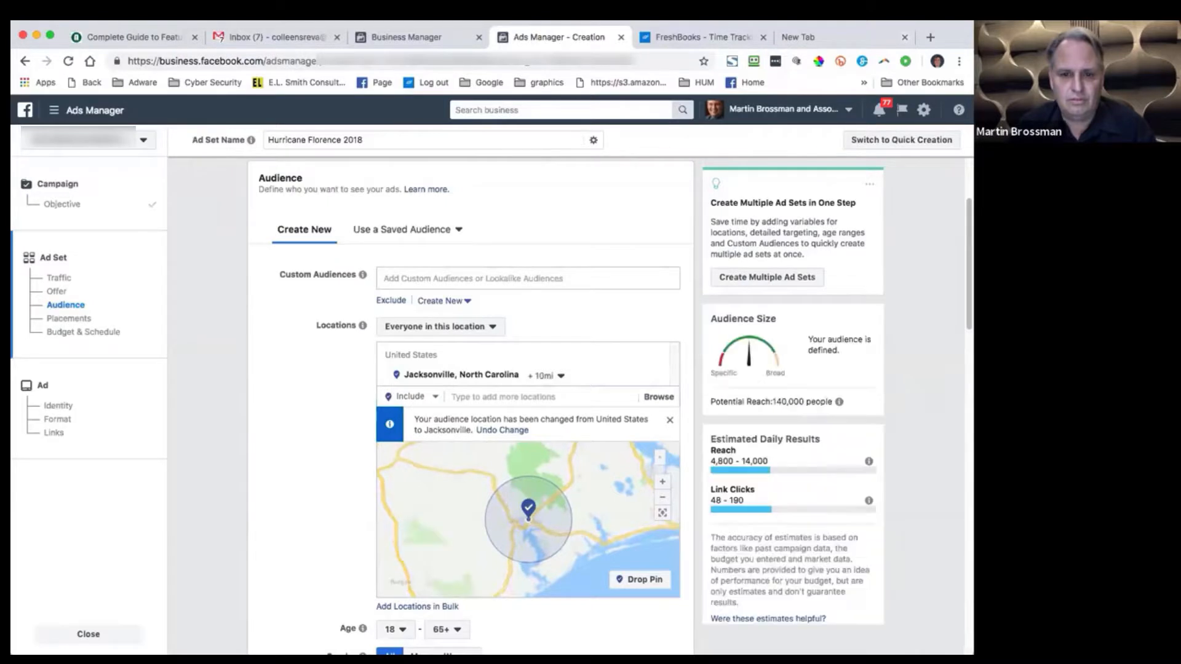
Step: Set the audience's minimum age to 40
scroll(294, 378, "down", 1)
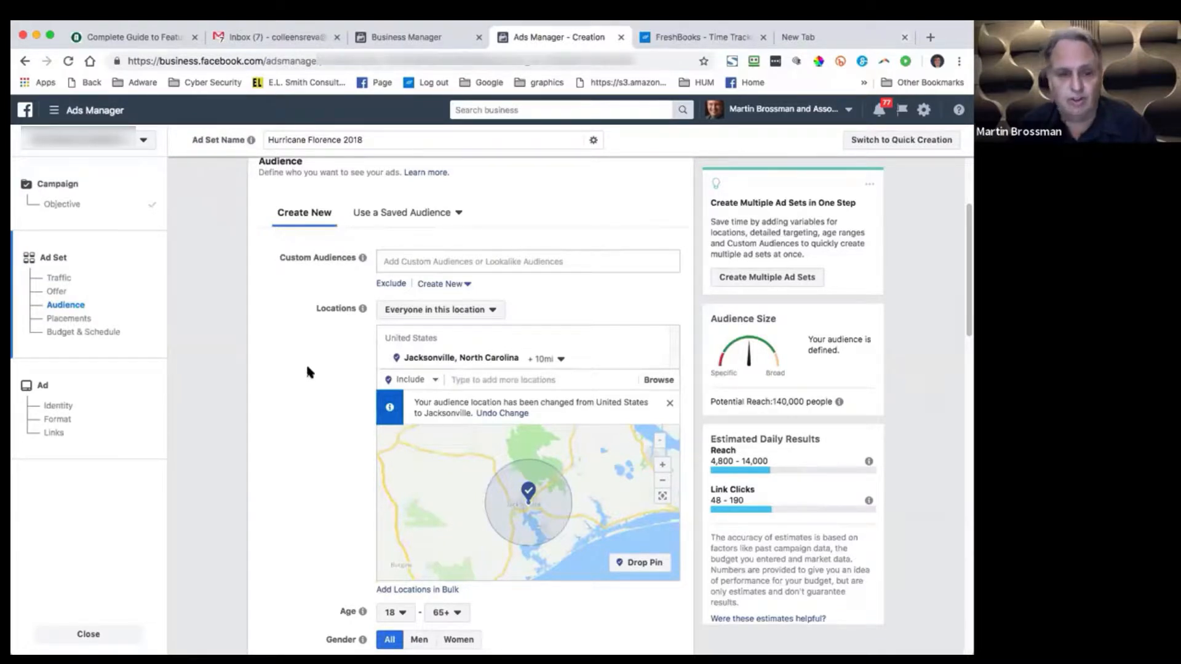
scroll(306, 371, "down", 2)
left_click(405, 584)
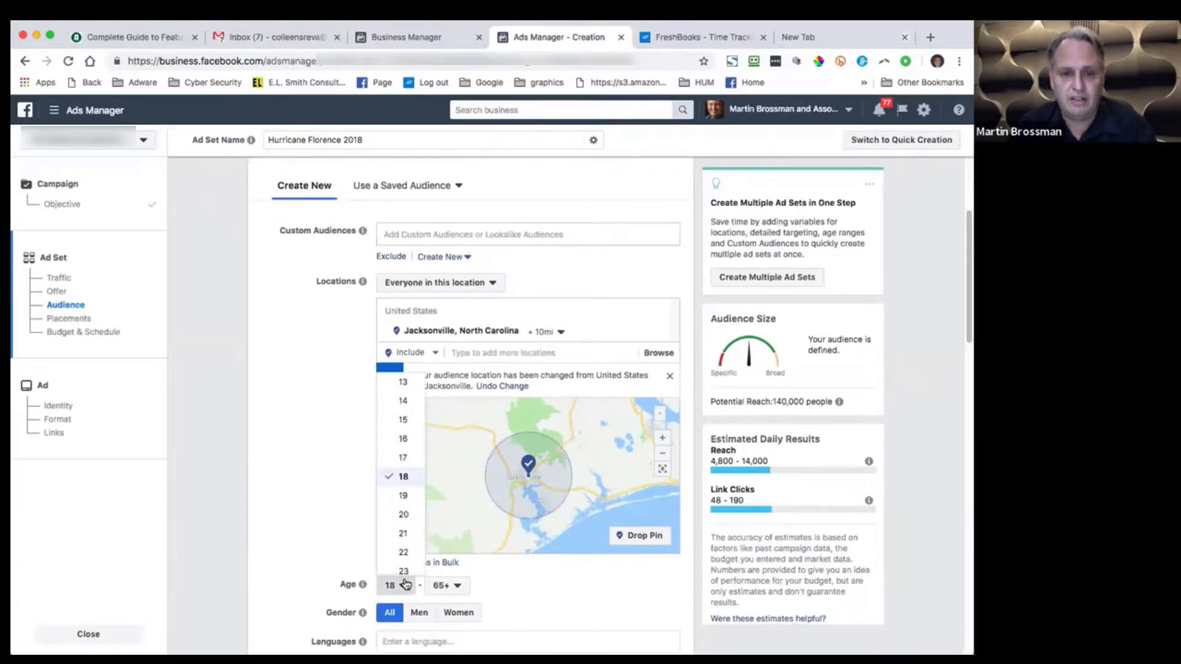
scroll(394, 548, "down", 5)
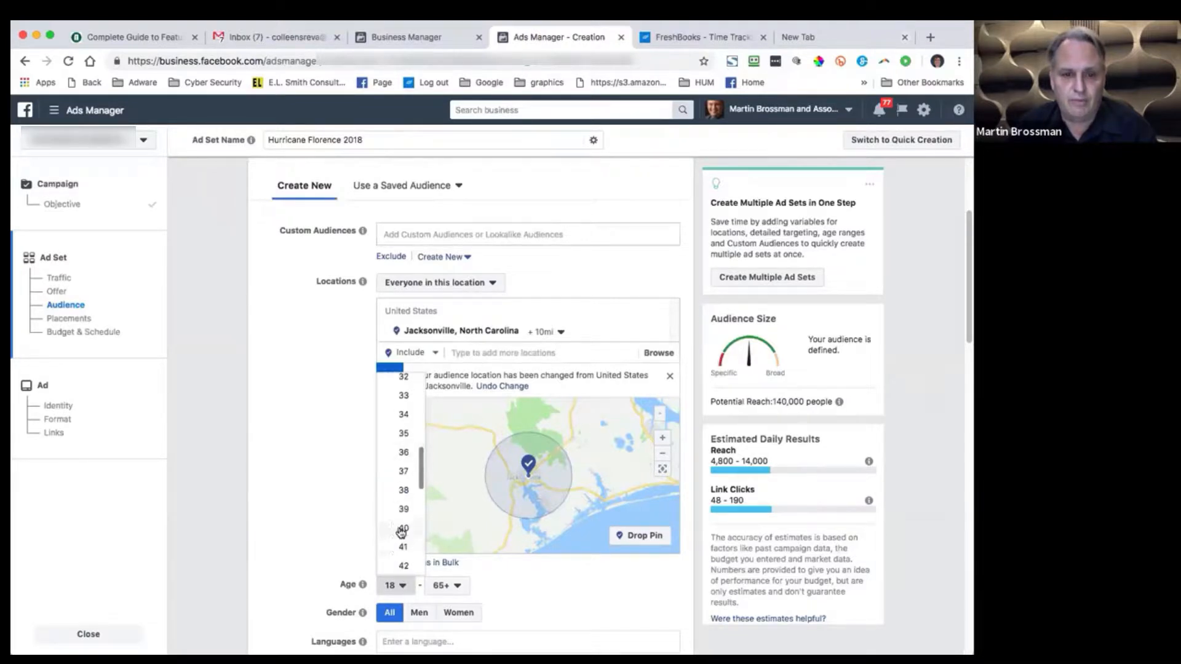
left_click(398, 528)
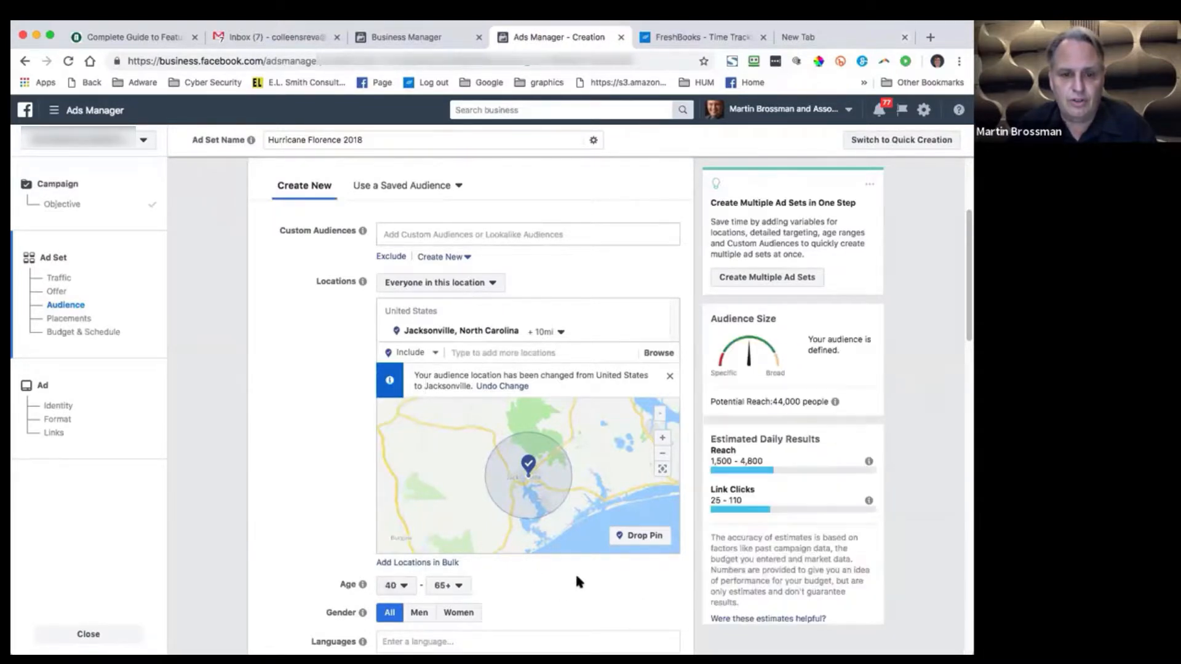
scroll(576, 576, "down", 3)
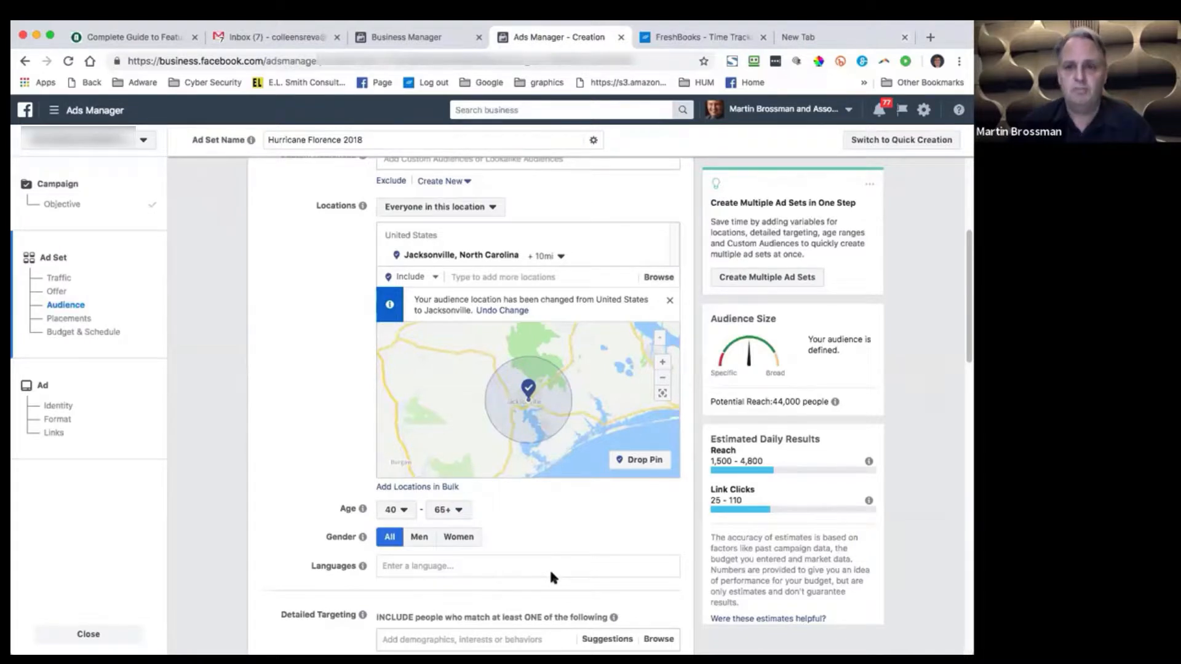
left_click(547, 564)
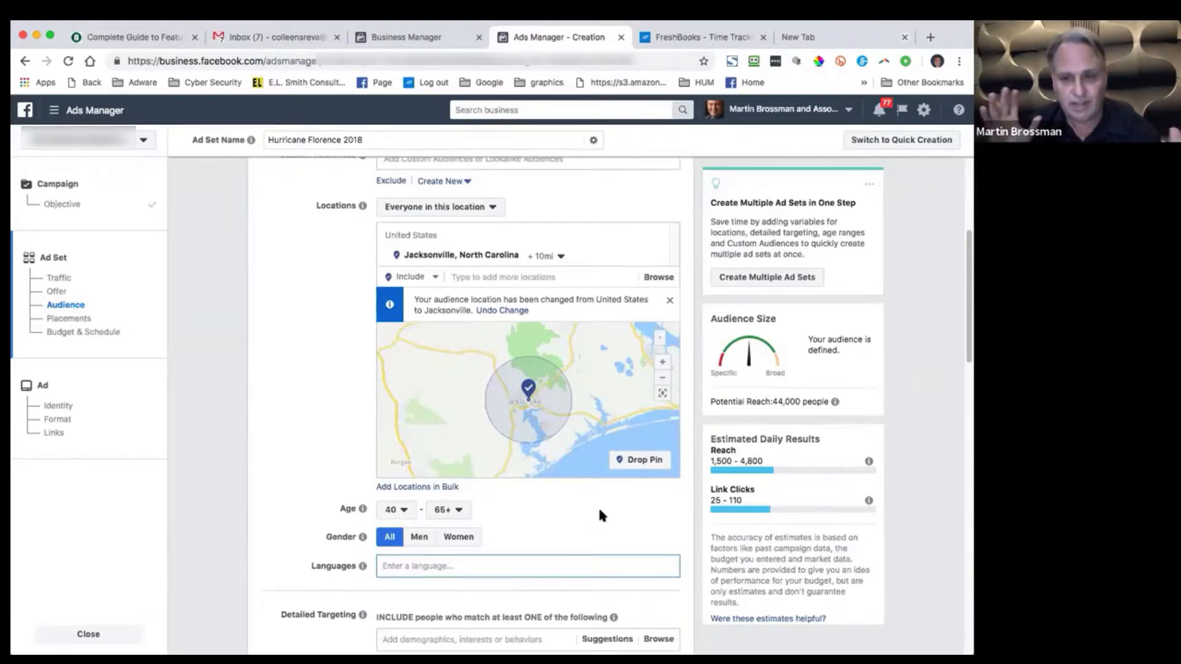
scroll(599, 511, "down", 1)
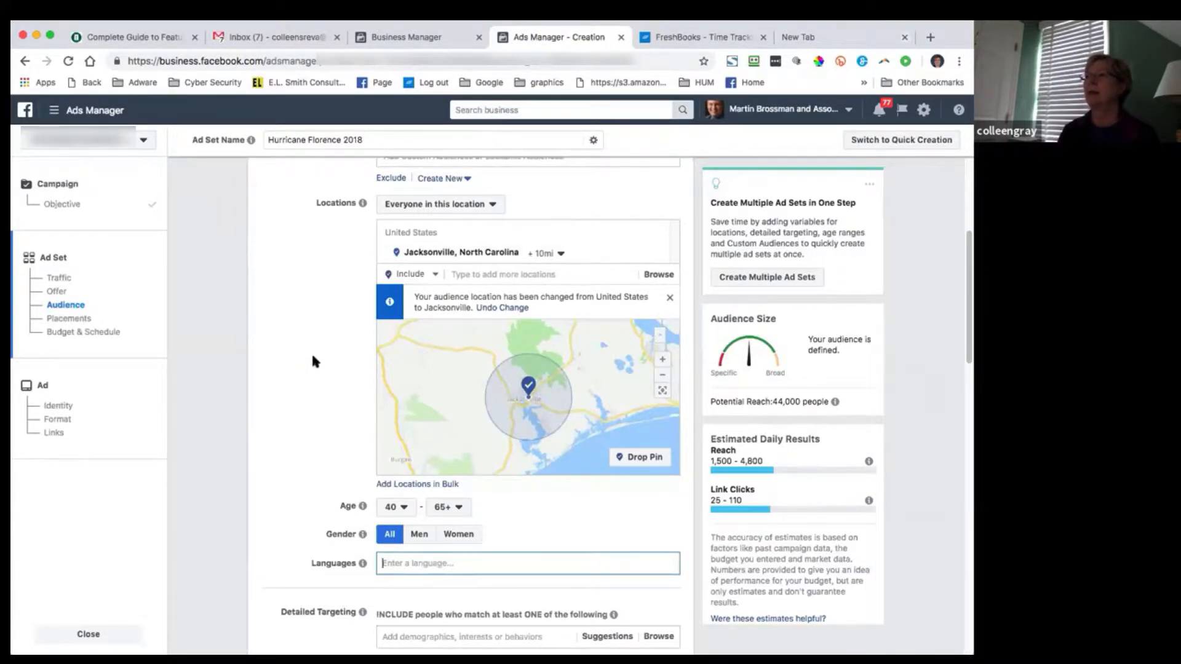
scroll(311, 352, "up", 3)
scroll(311, 362, "down", 3)
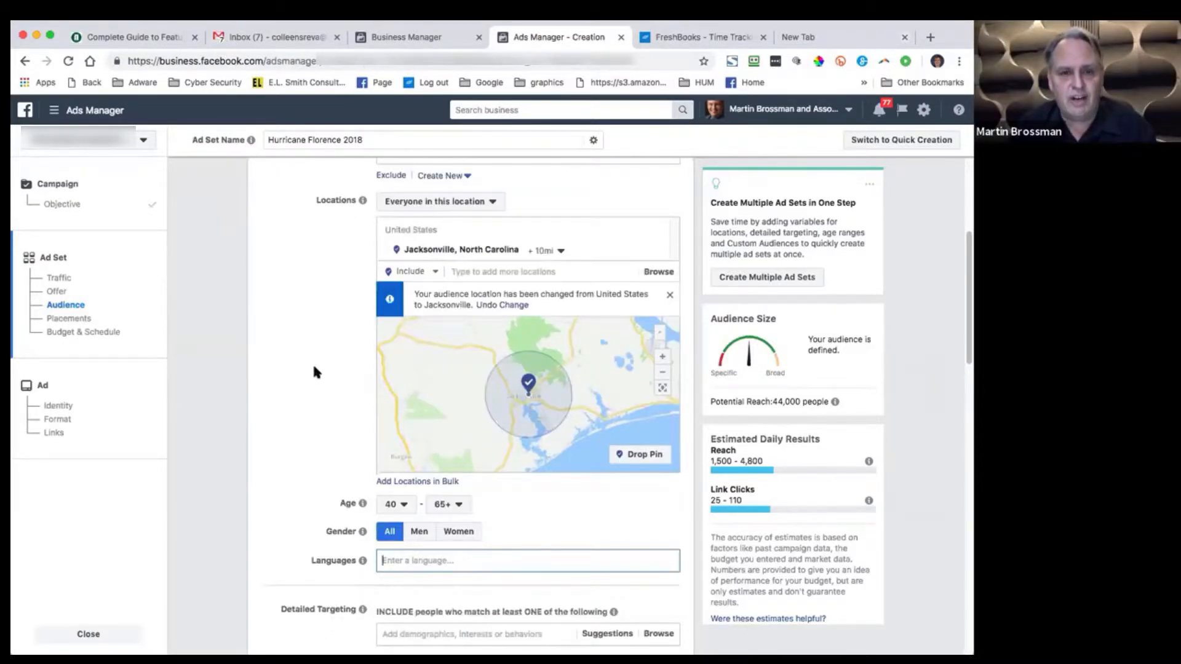
Step: Check the account's existing lookalike and custom audiences for the ad set
scroll(313, 366, "up", 2)
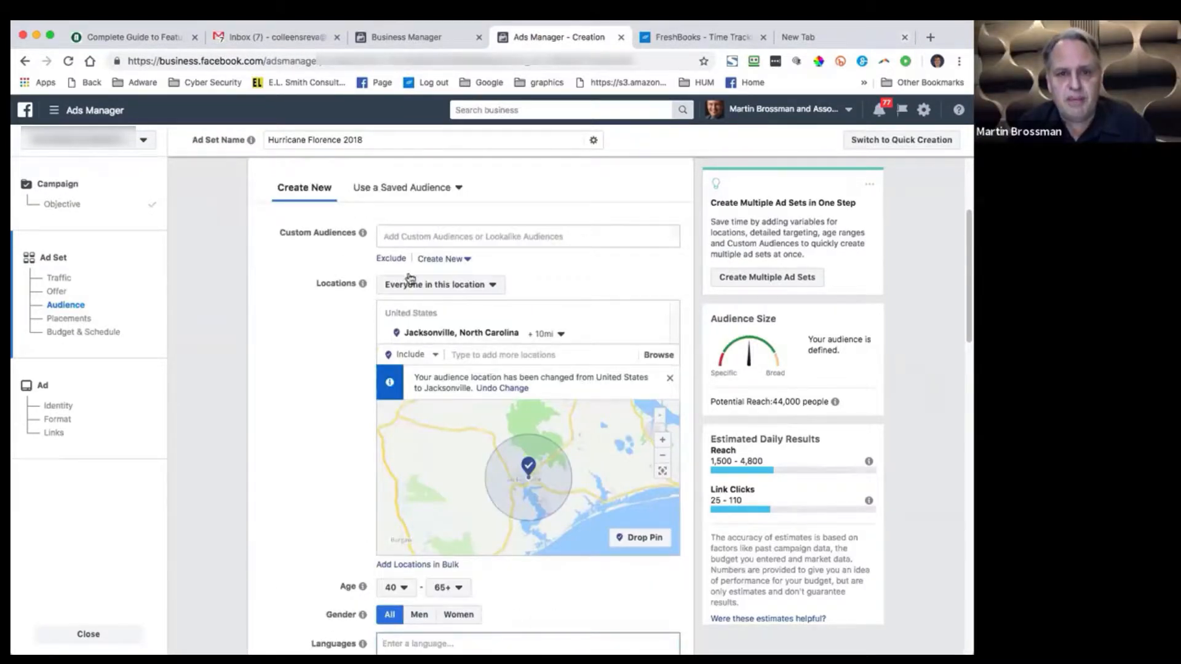
left_click(440, 232)
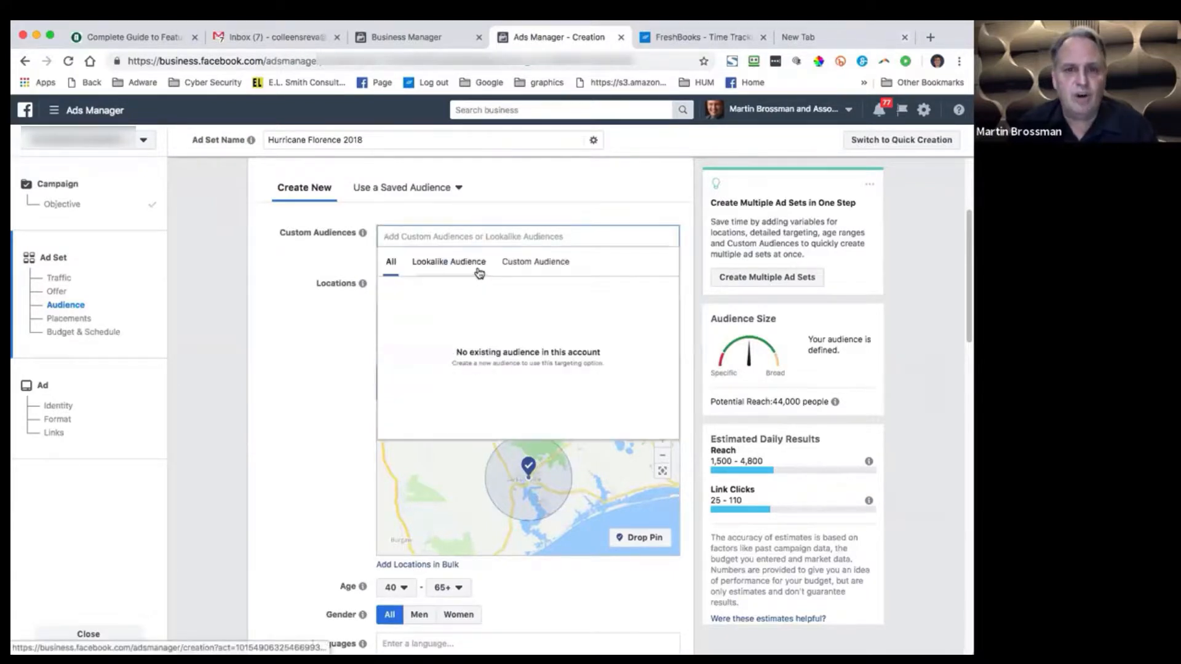
left_click(472, 269)
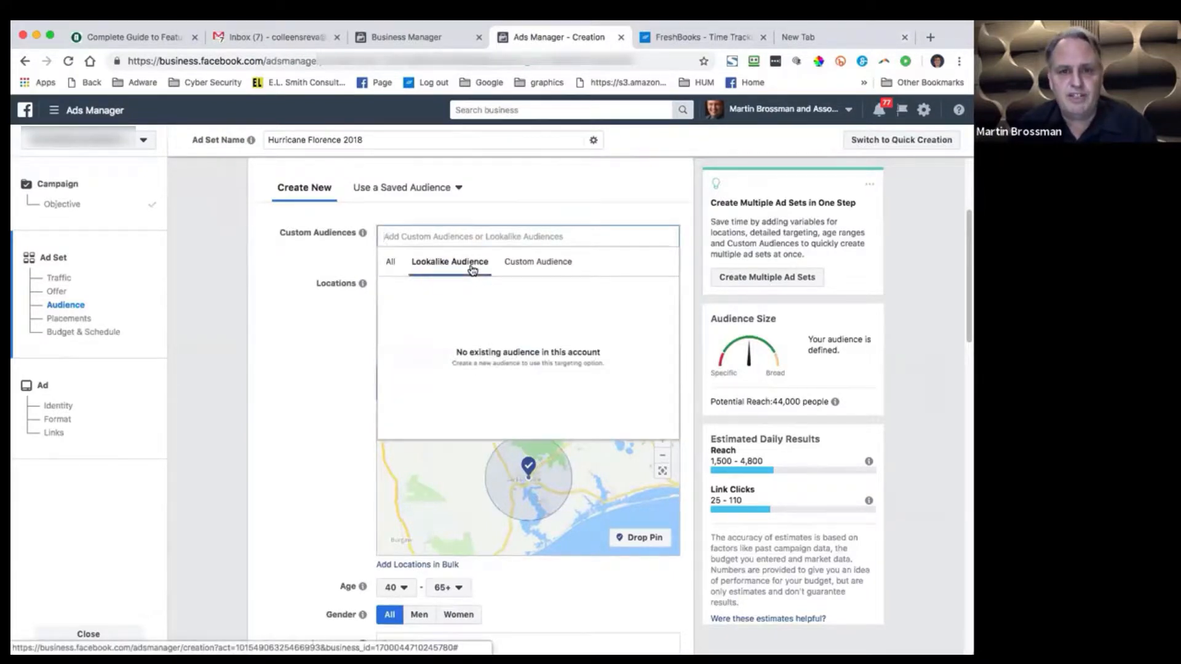
left_click(521, 266)
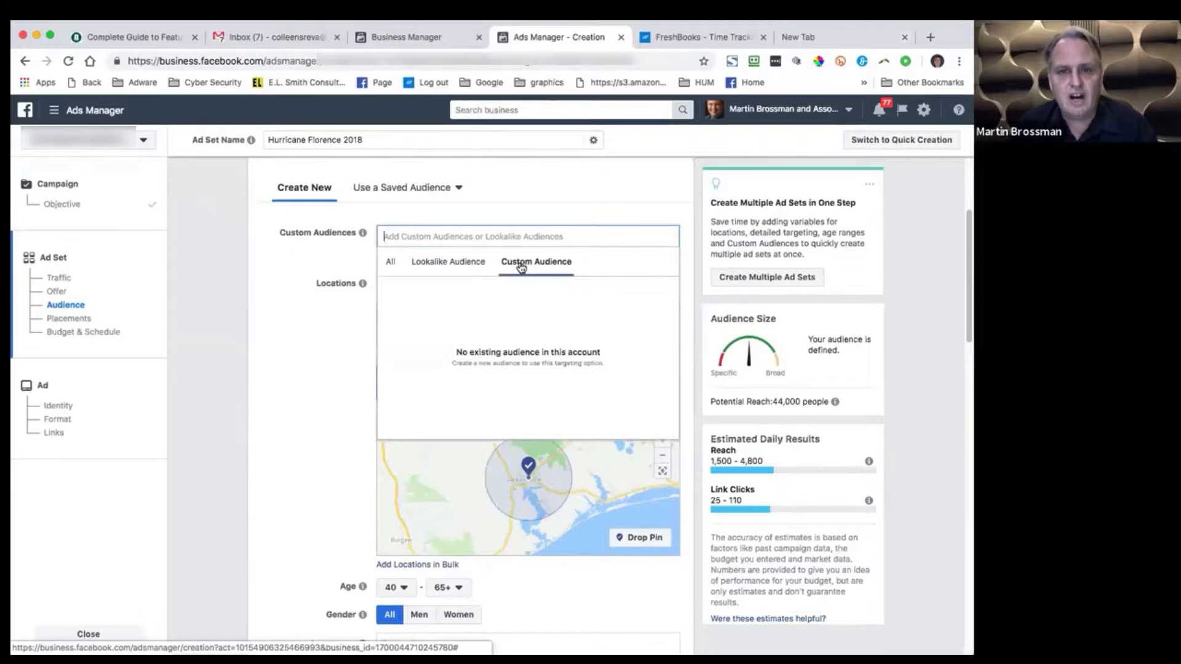
left_click(526, 192)
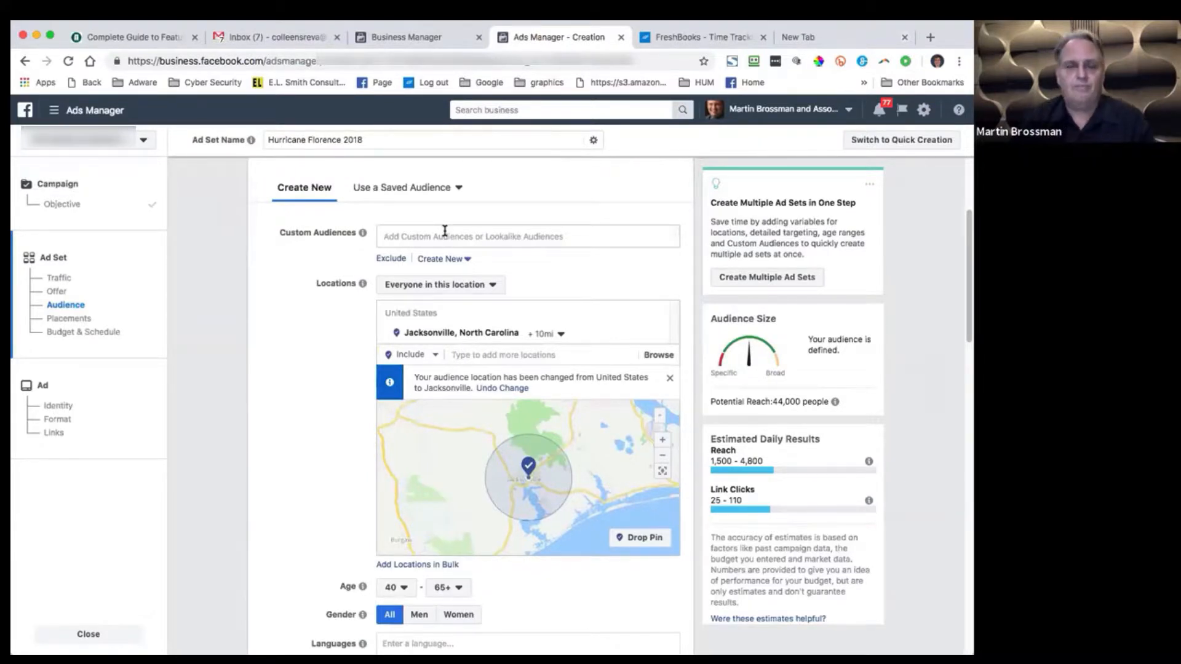
left_click(407, 239)
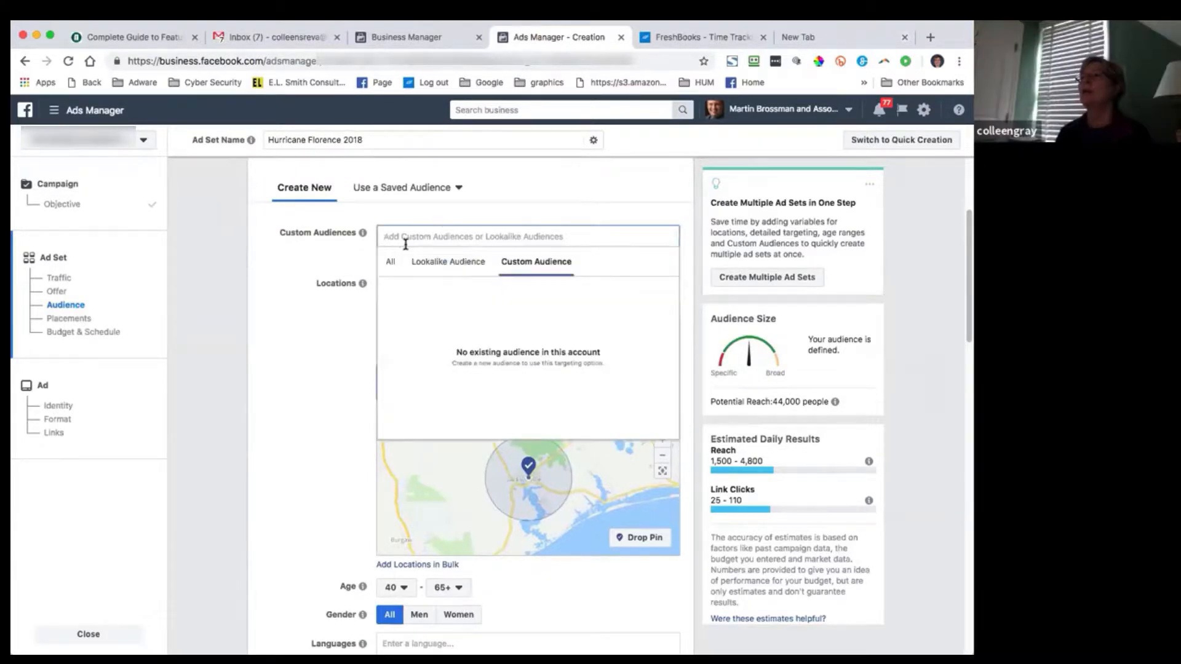
left_click(525, 197)
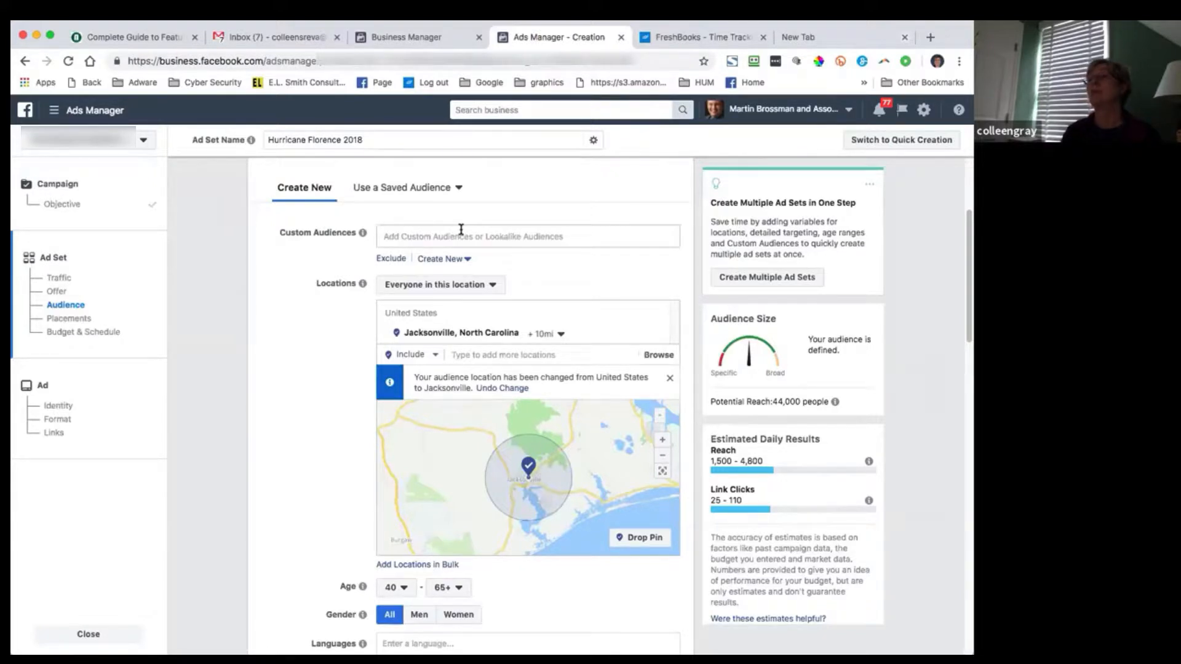
Step: Review the choices for which people in the Jacksonville location are targeted, keeping Everyone in this location
scroll(297, 385, "down", 1)
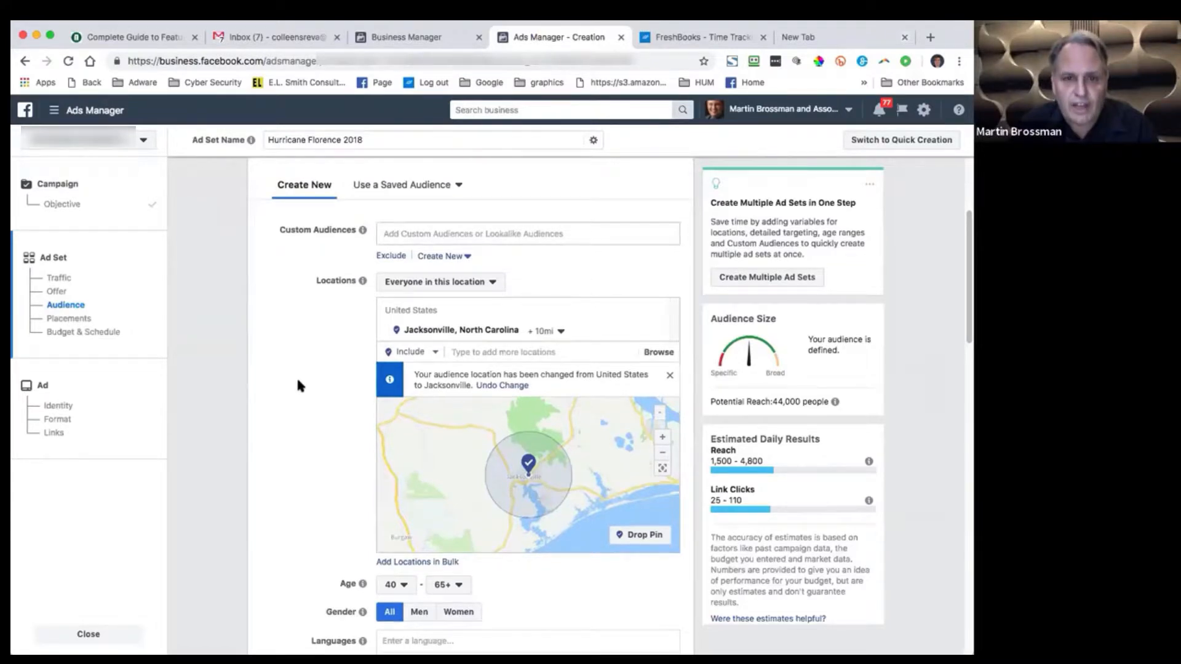
scroll(297, 385, "down", 1)
scroll(297, 386, "down", 1)
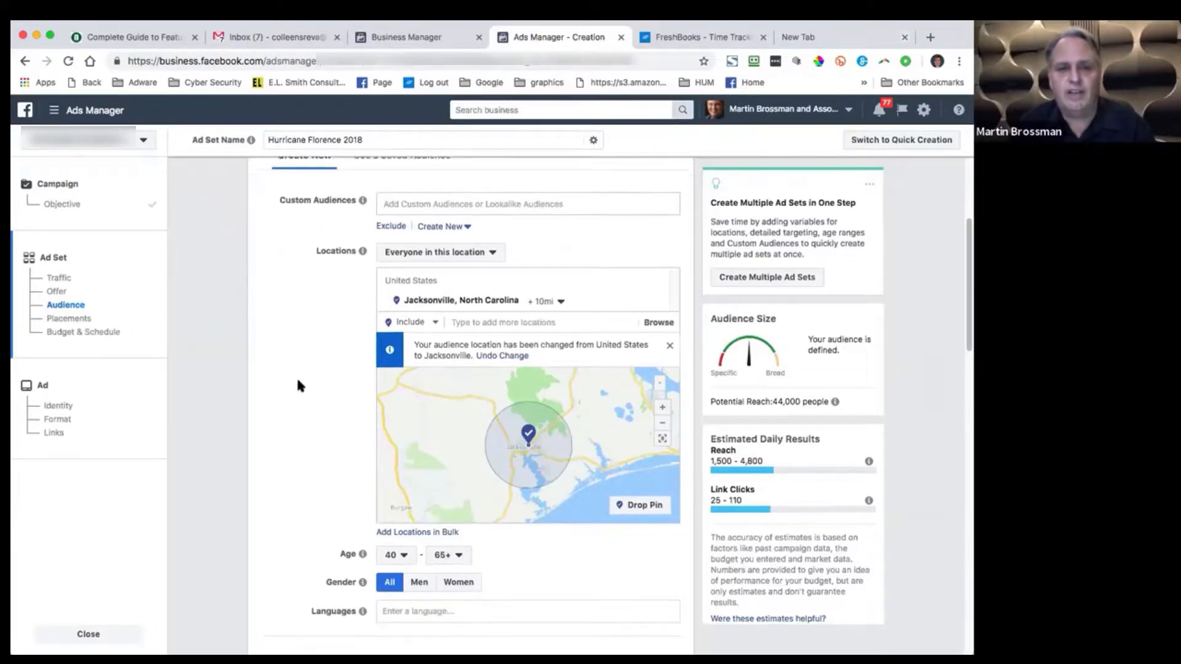
scroll(297, 385, "down", 1)
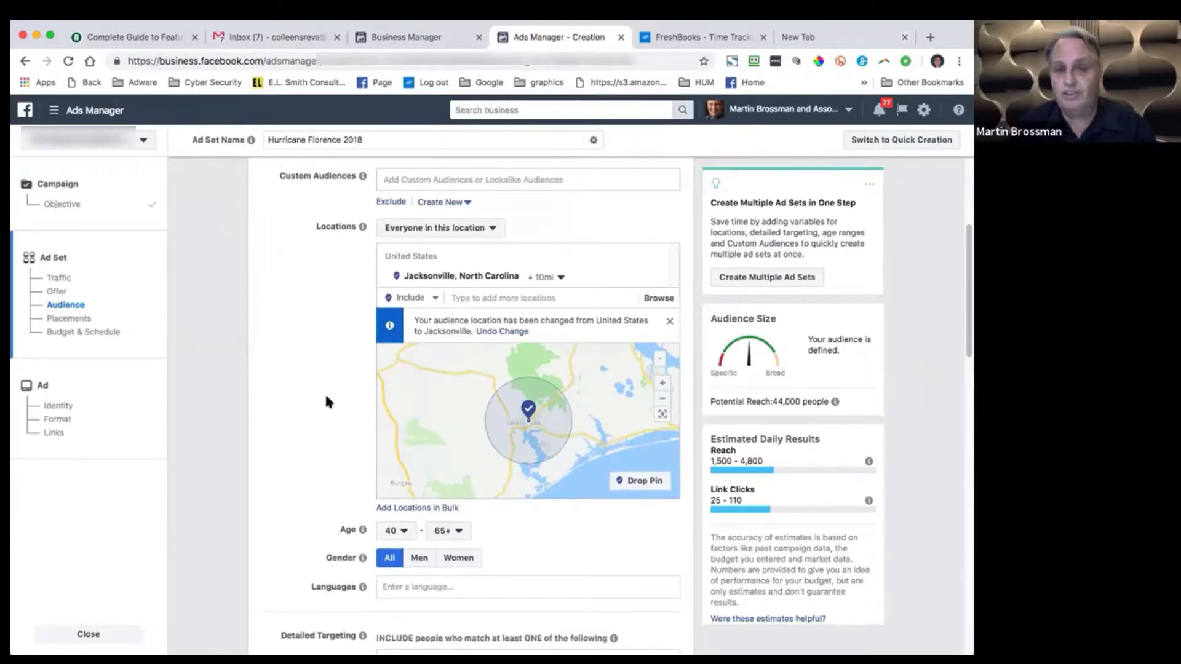
left_click(498, 230)
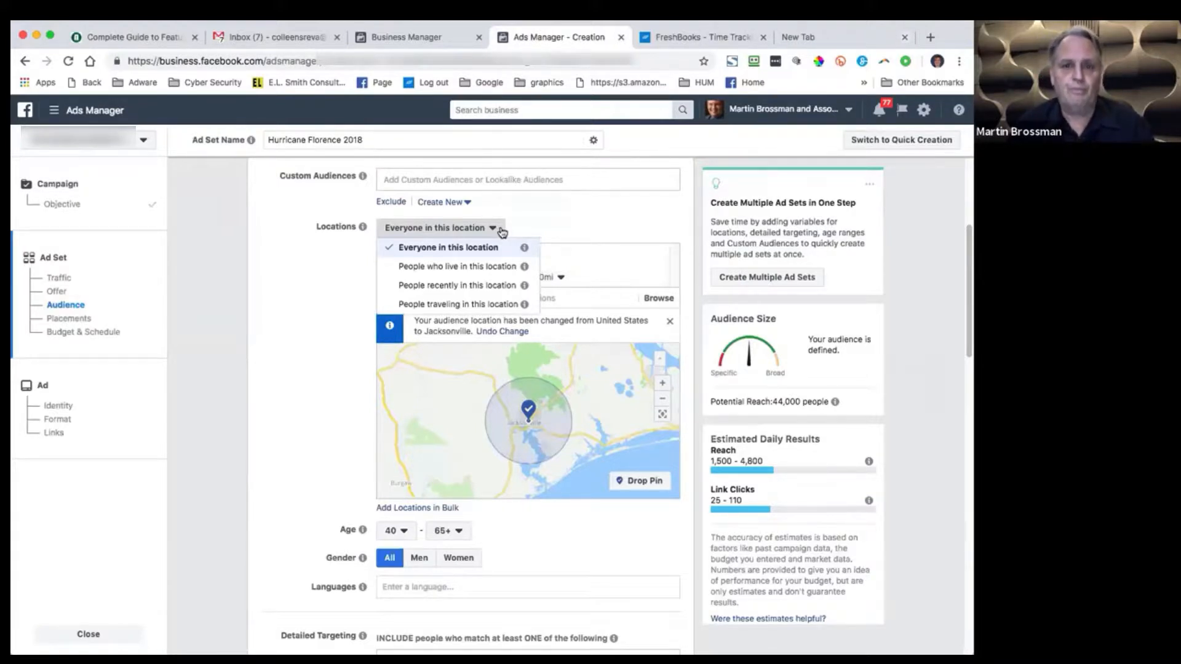
left_click(587, 542)
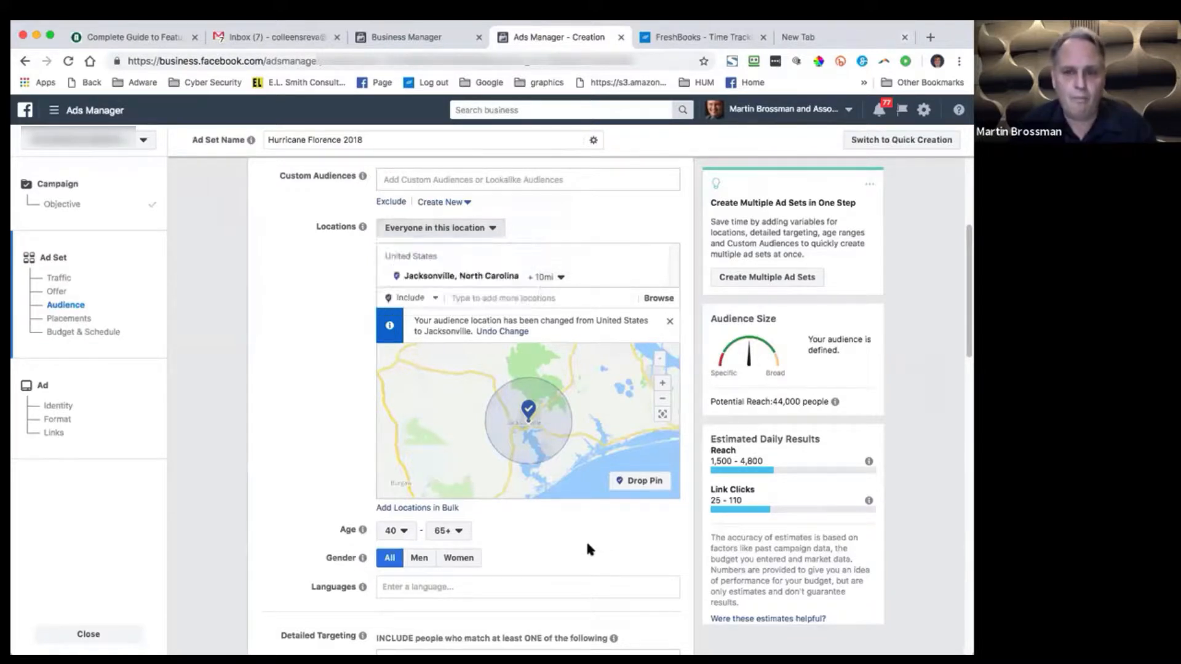
Step: Add English (All) as the audience language
scroll(586, 545, "down", 4)
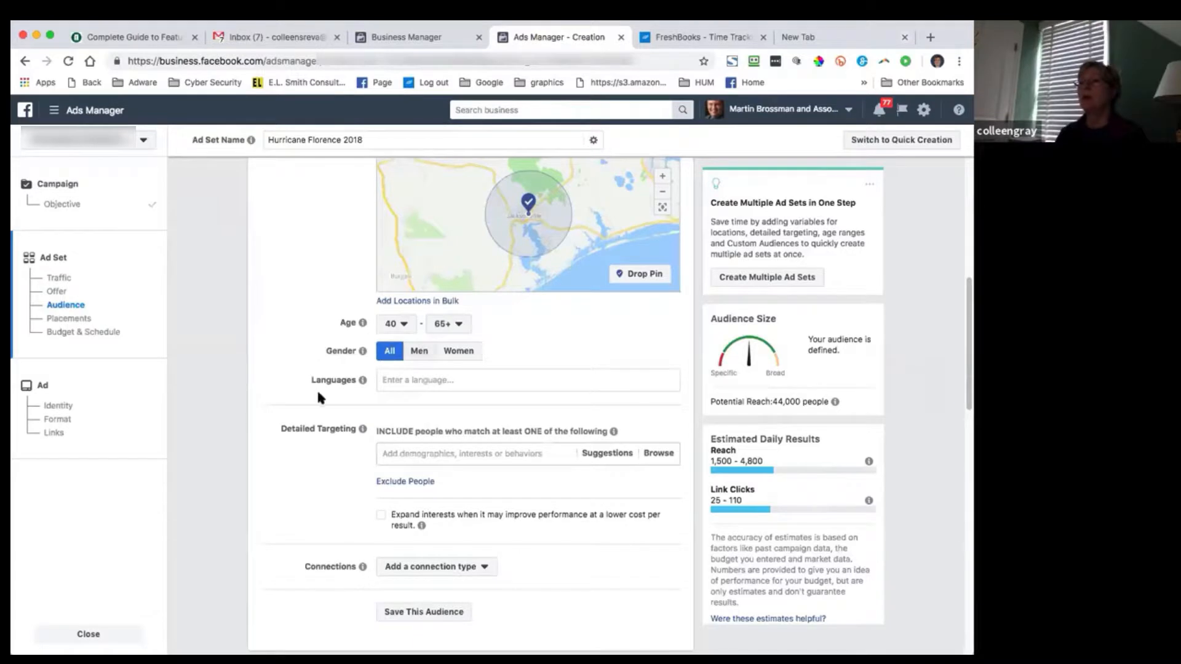
left_click(406, 379)
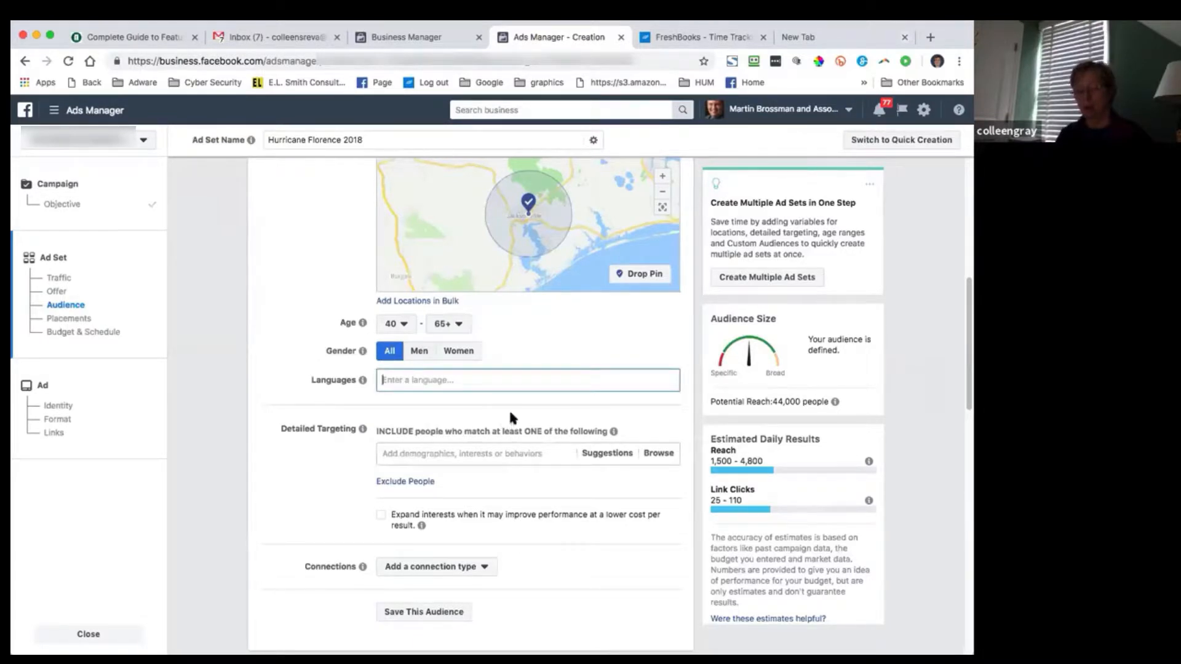
type("e")
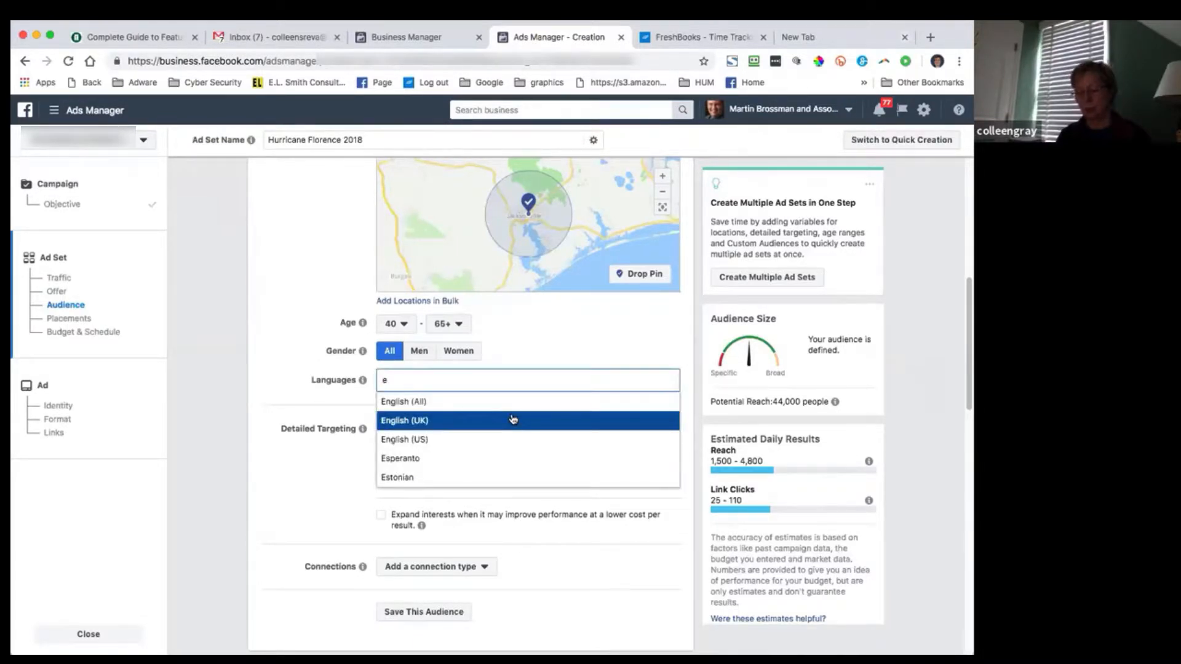
type("n")
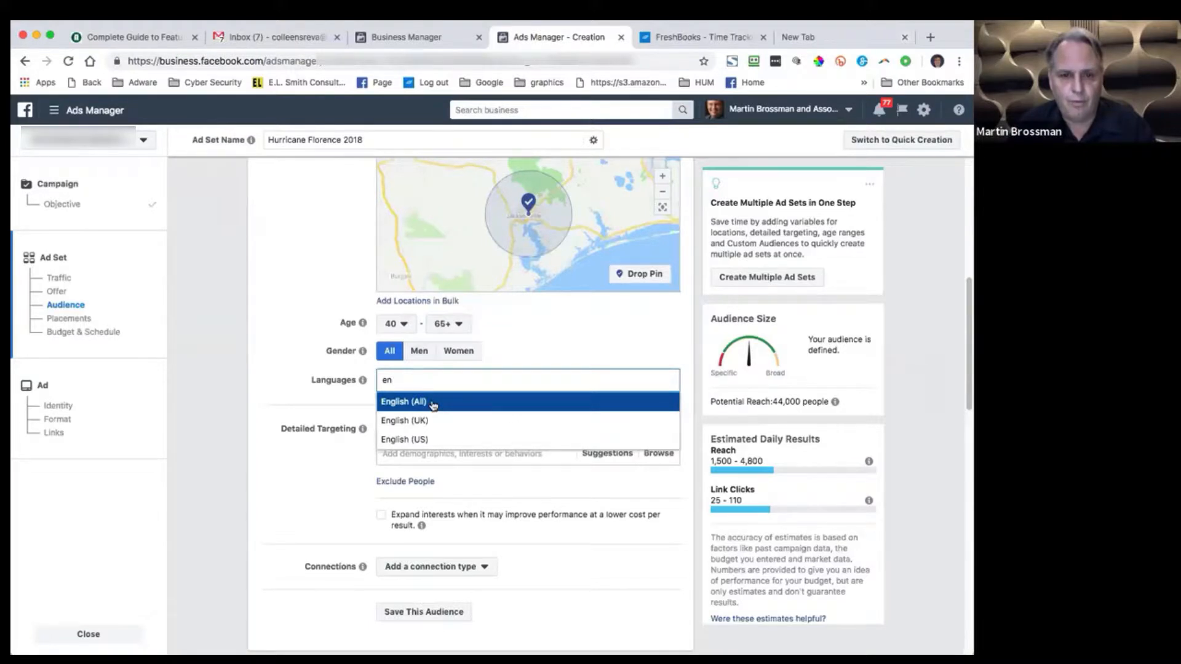
key("Return")
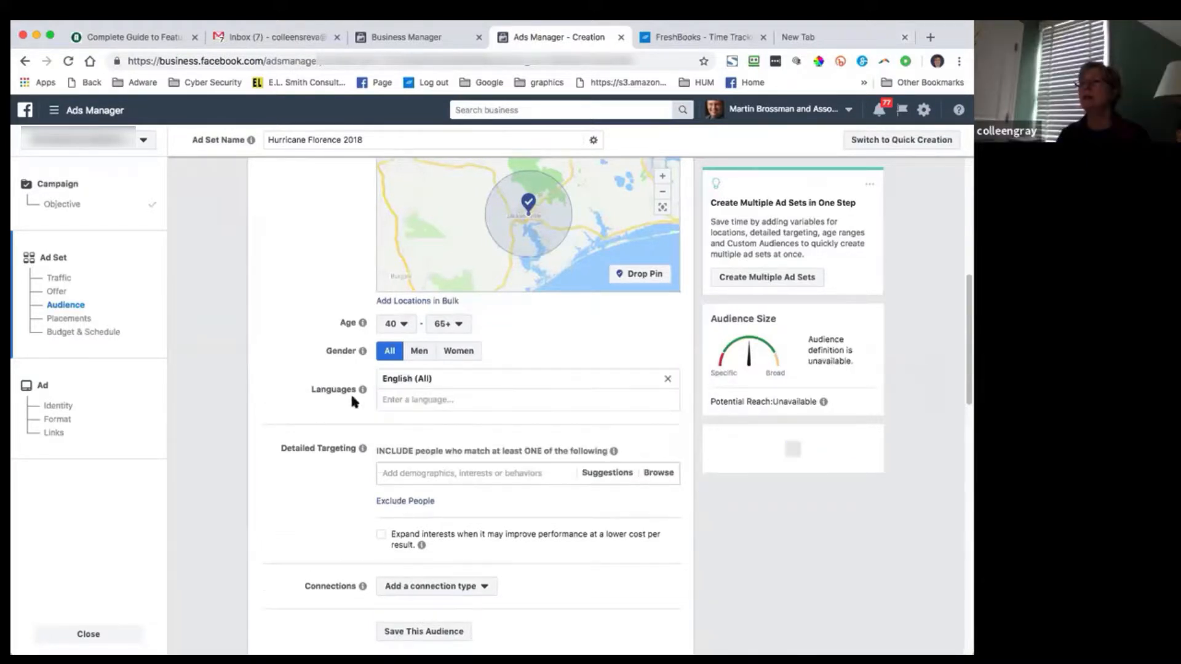
Step: Look up Spanish as a second audience language and clear the search text again
left_click(458, 397)
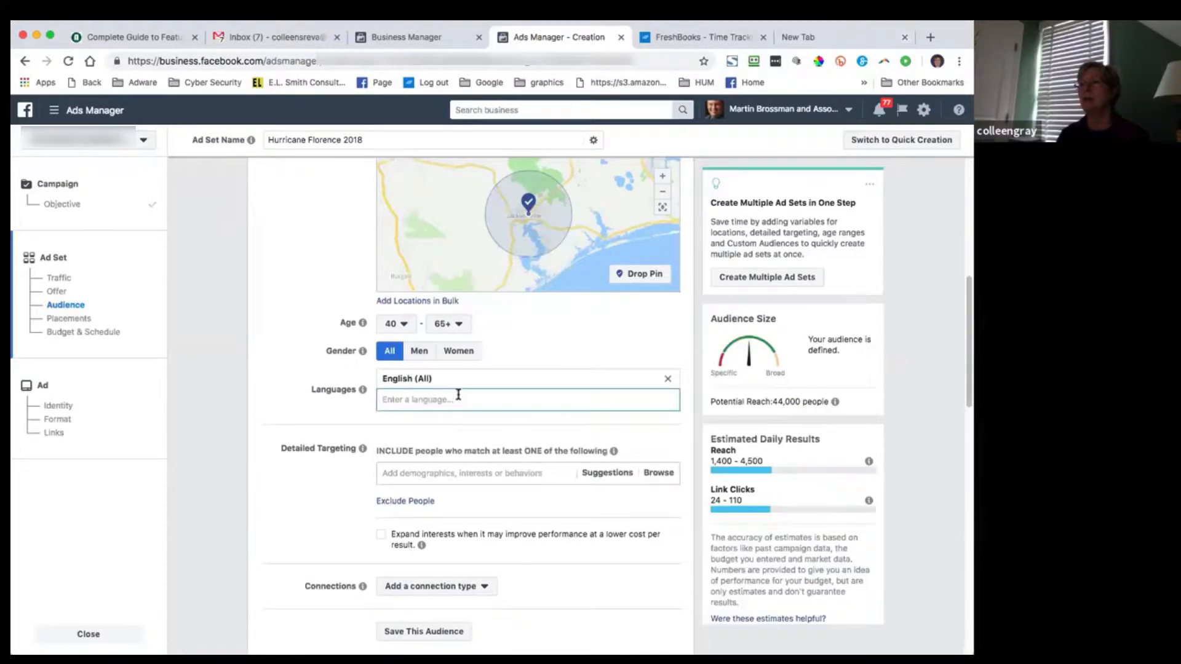
type("sp")
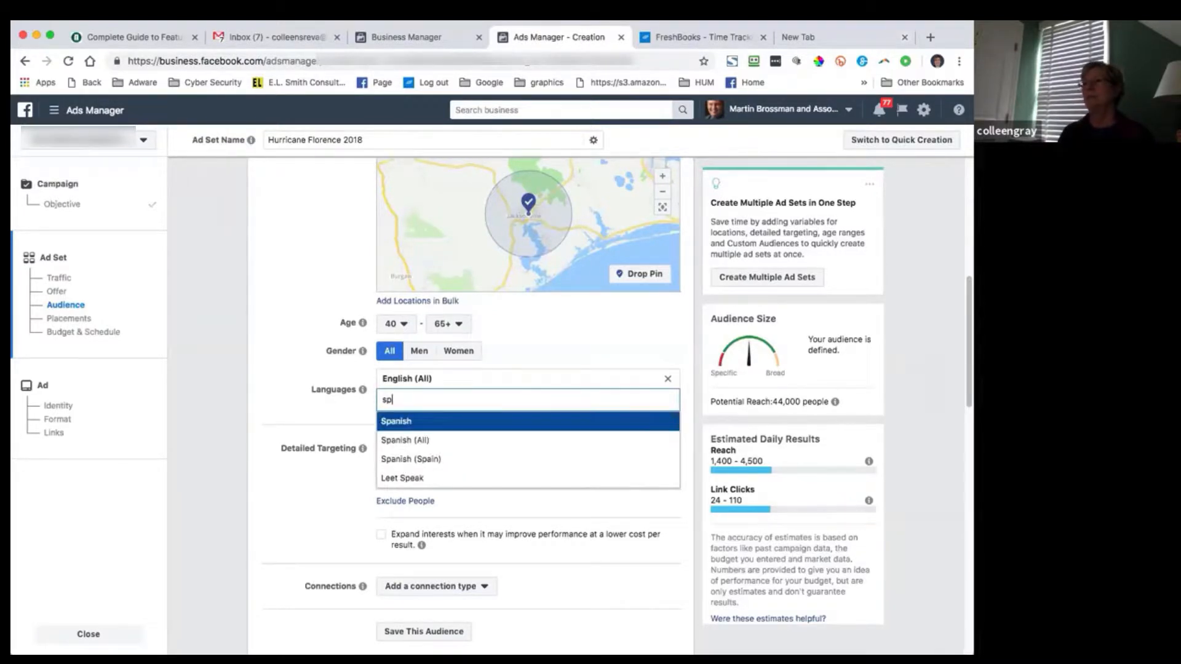
key("BackSpace")
key("BackSpace")
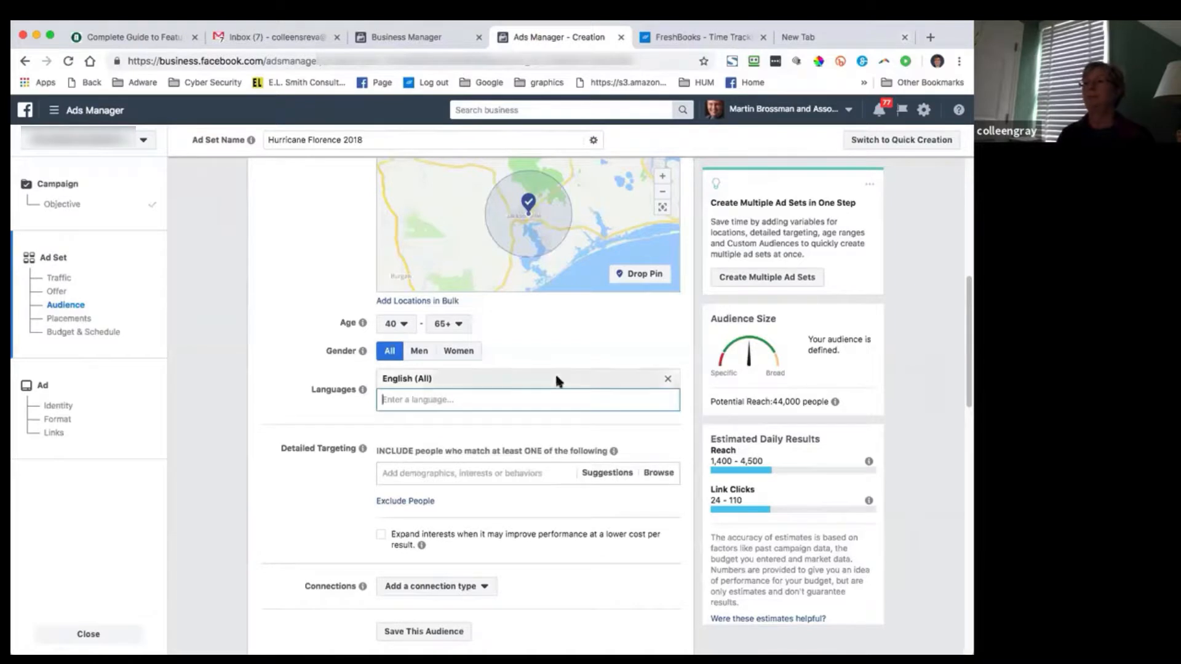
left_click(286, 499)
scroll(293, 500, "down", 3)
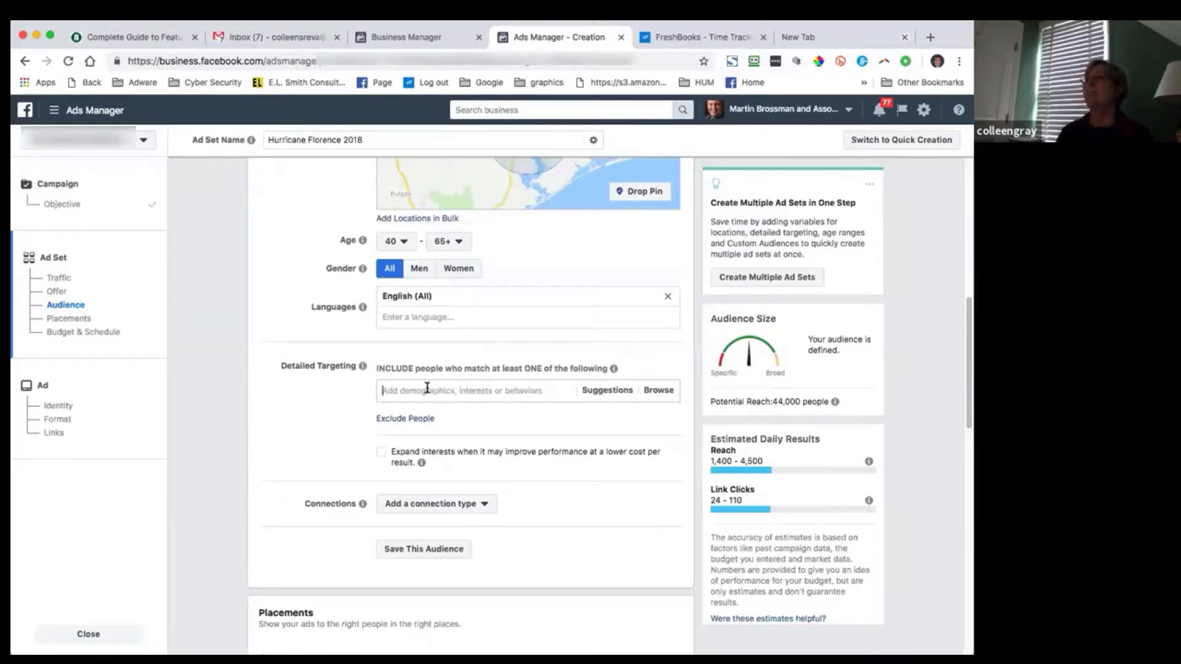
scroll(426, 388, "up", 4)
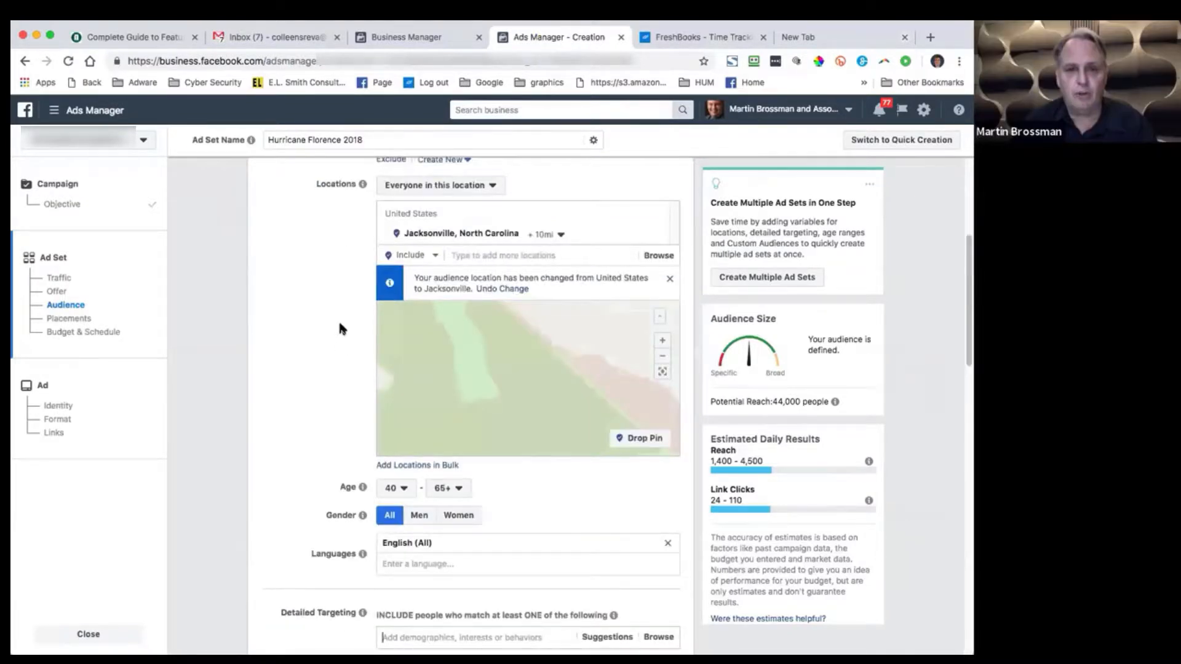
Step: Look up income options in the ad set's detailed targeting and clear the search text again
scroll(337, 335, "down", 5)
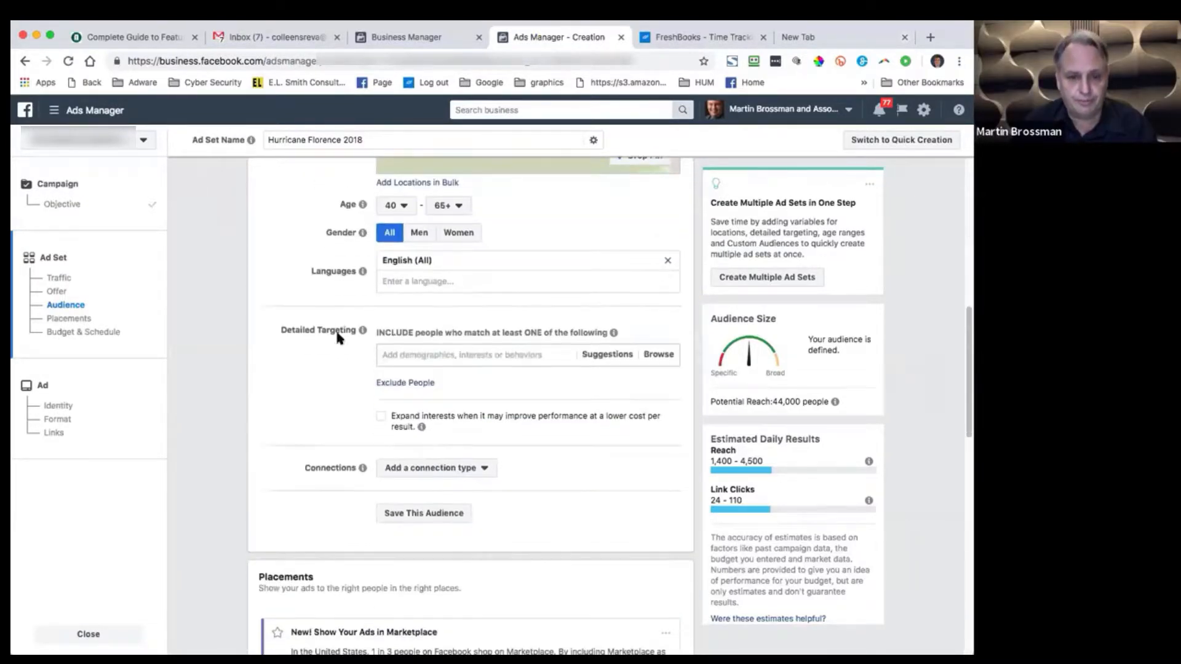
left_click(483, 354)
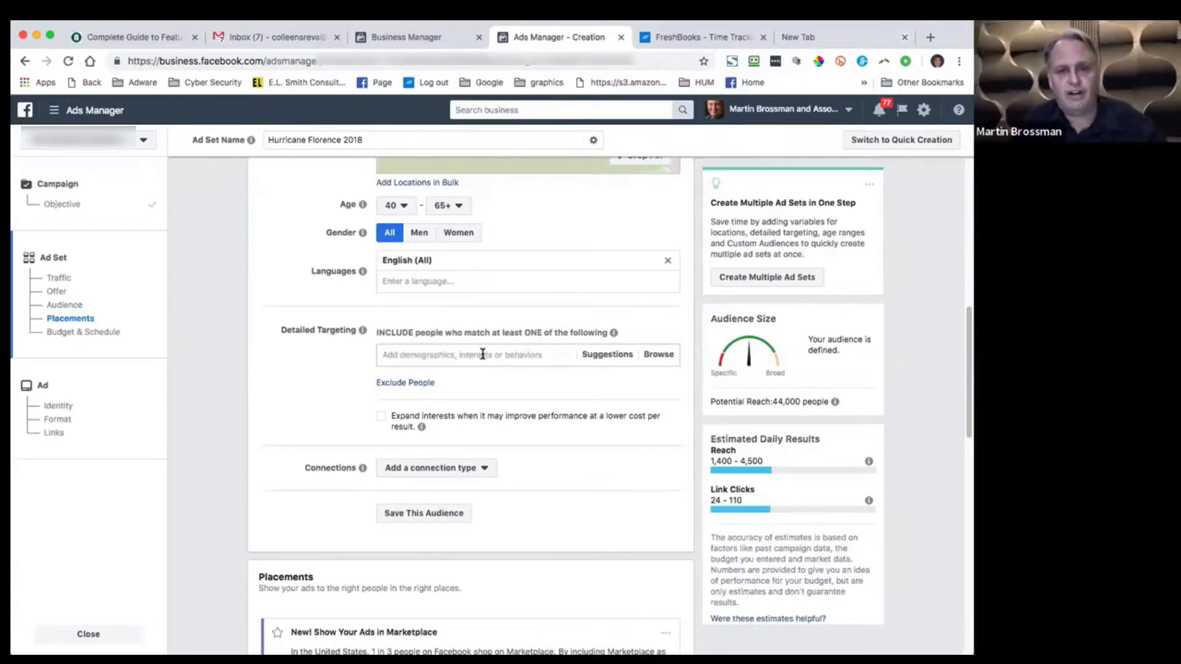
type("income")
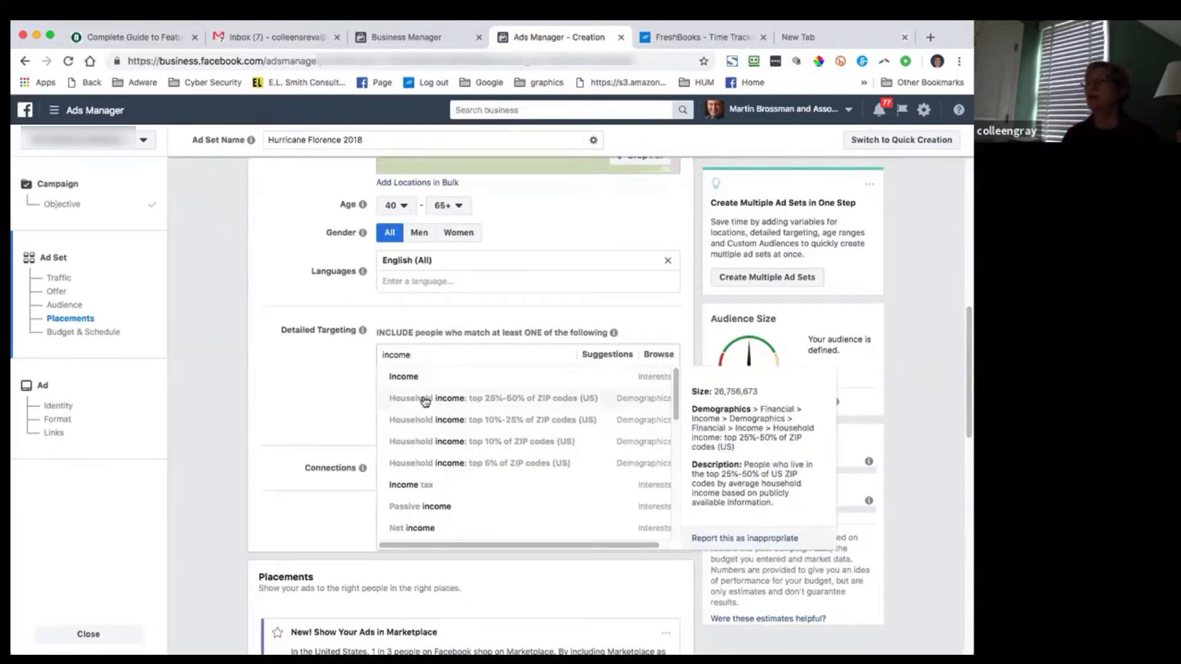
key("BackSpace")
key("BackSpace")
key("BackSpace")
key("BackSpace")
key("BackSpace")
key("BackSpace")
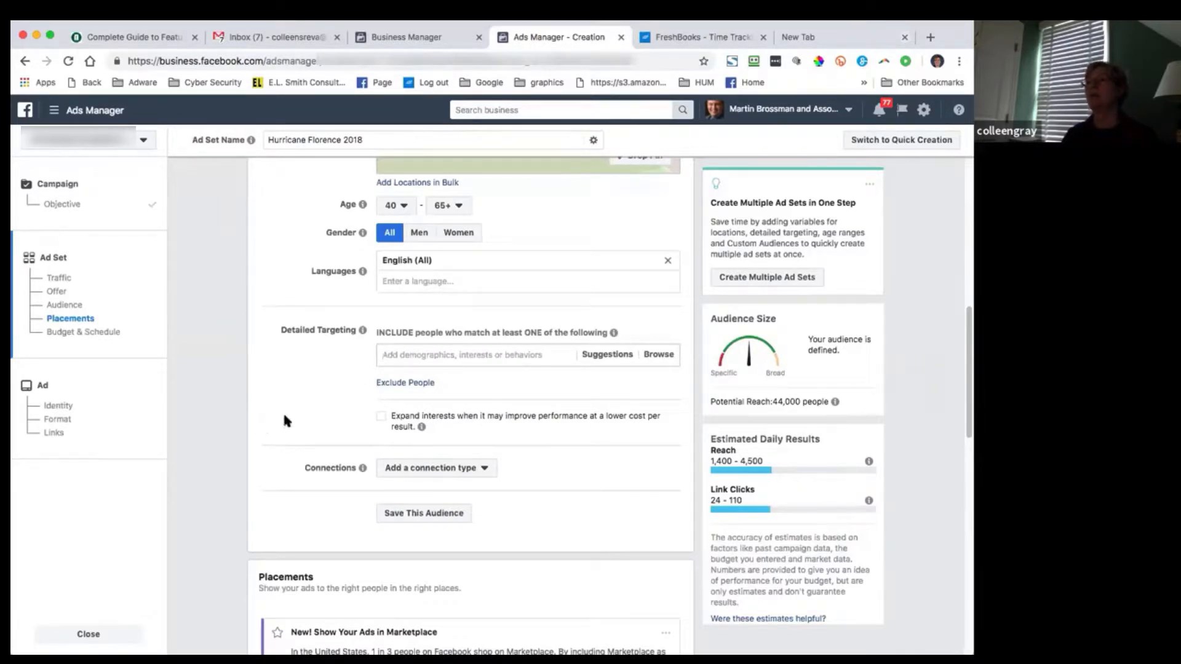
Step: Search the detailed targeting for "small" and include the Small business interest
scroll(337, 379, "up", 4)
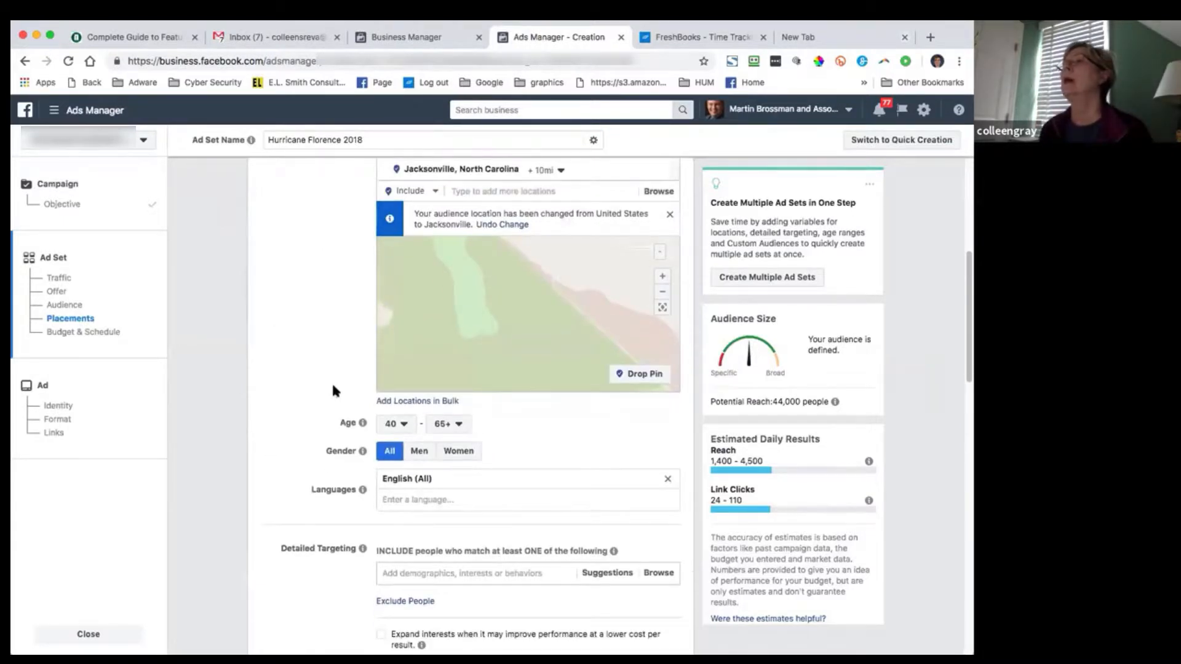
scroll(332, 391, "down", 2)
left_click(404, 421)
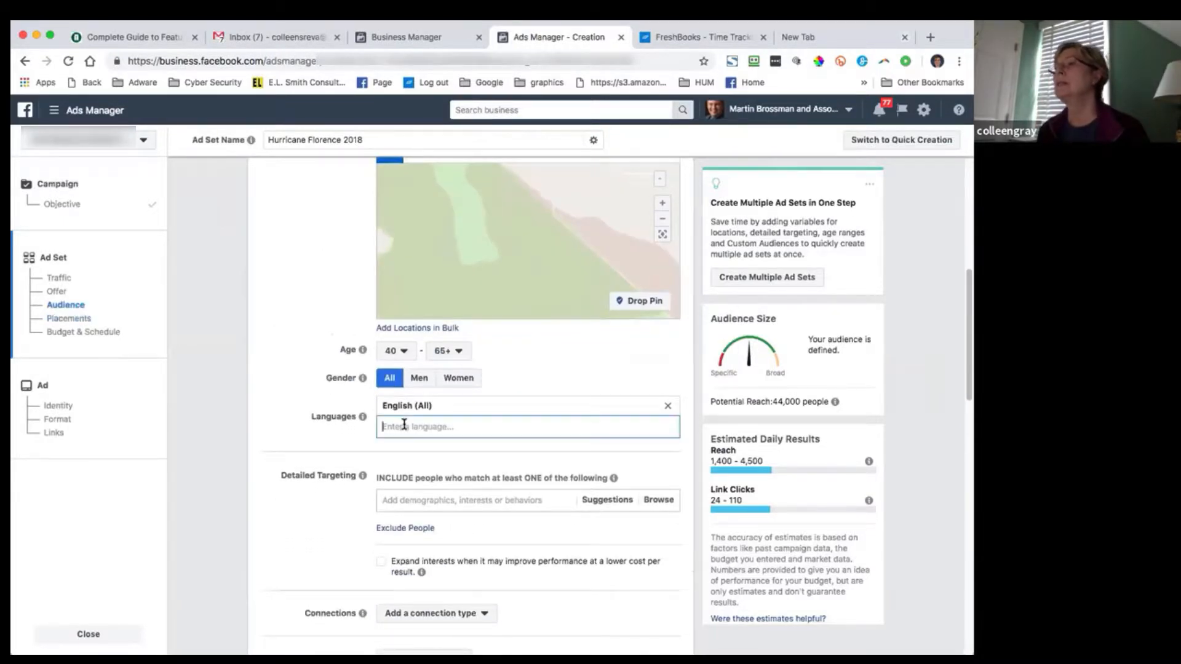
left_click(421, 500)
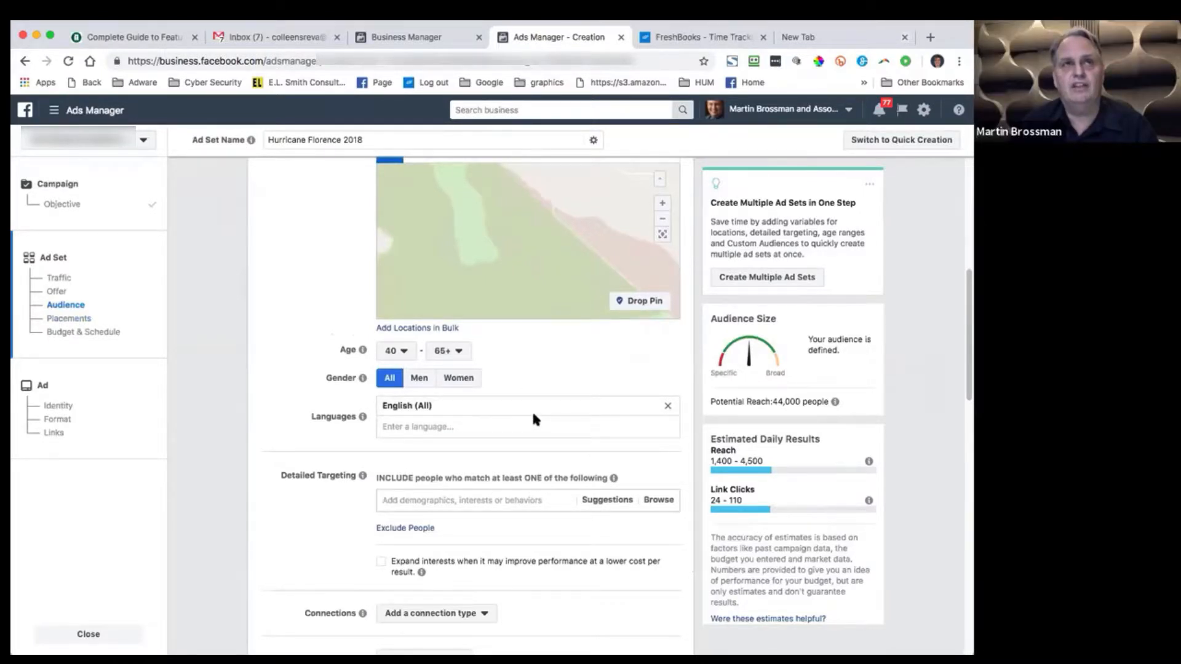
type("small")
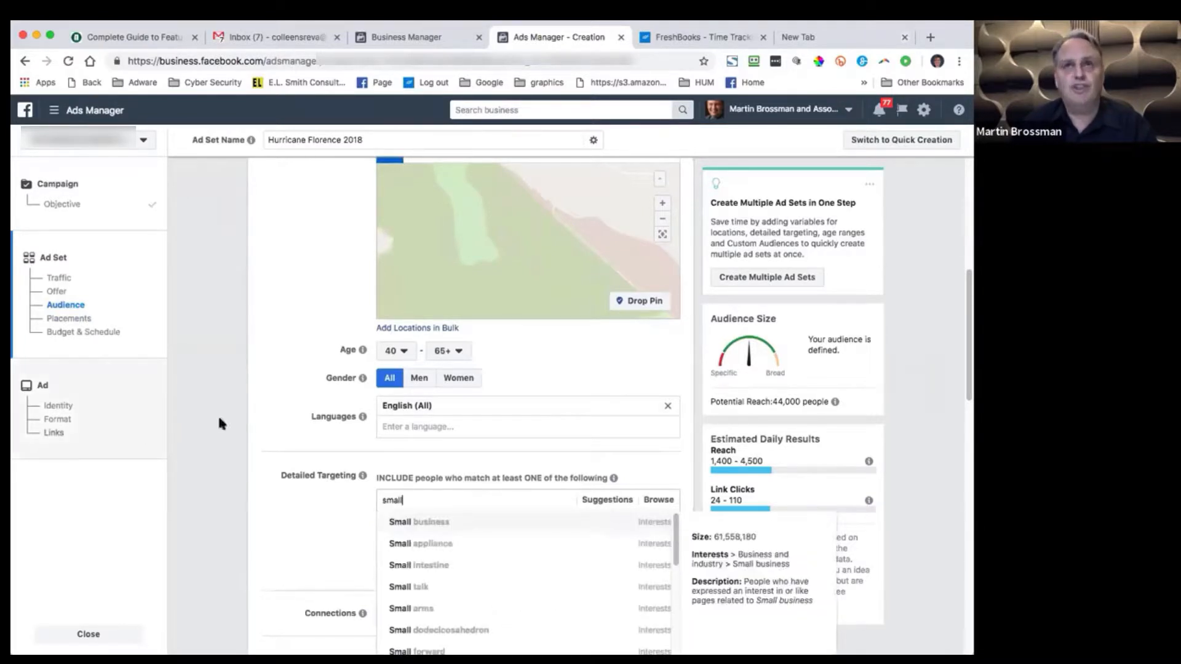
scroll(227, 412, "down", 1)
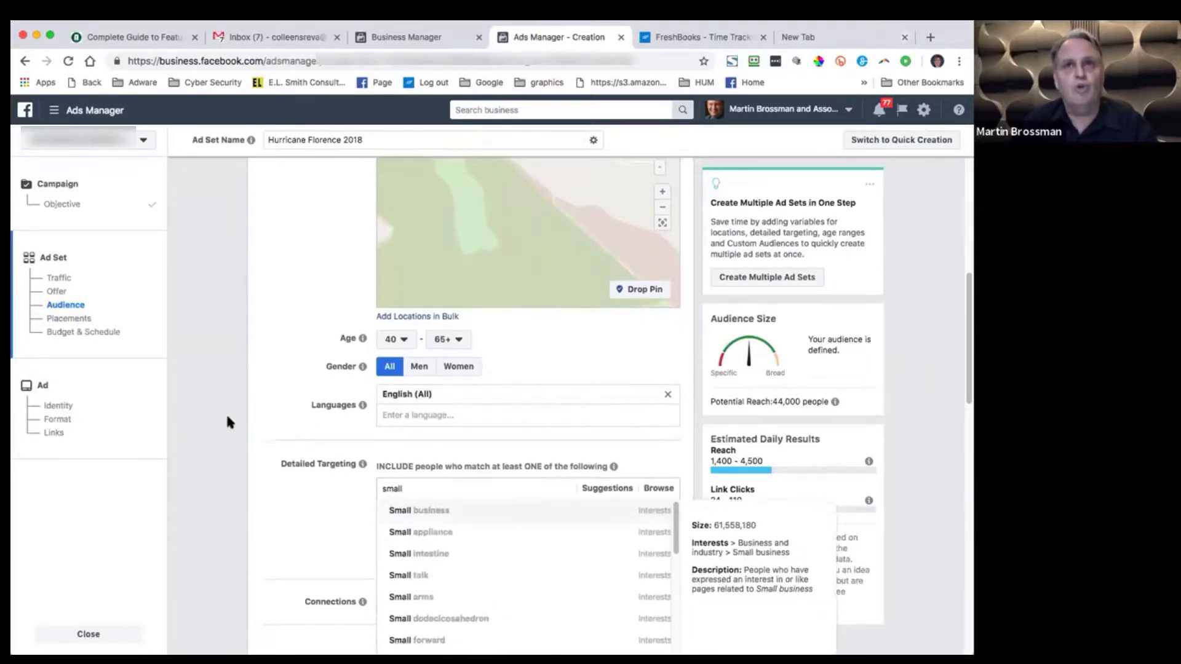
scroll(233, 423, "down", 1)
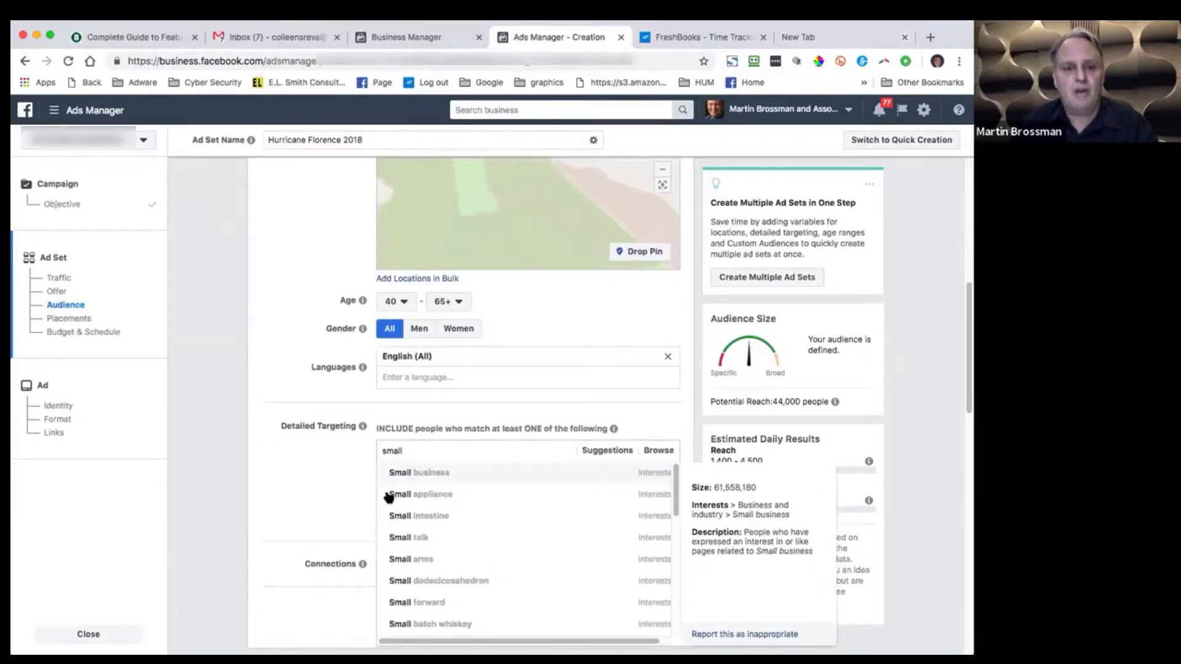
left_click(403, 476)
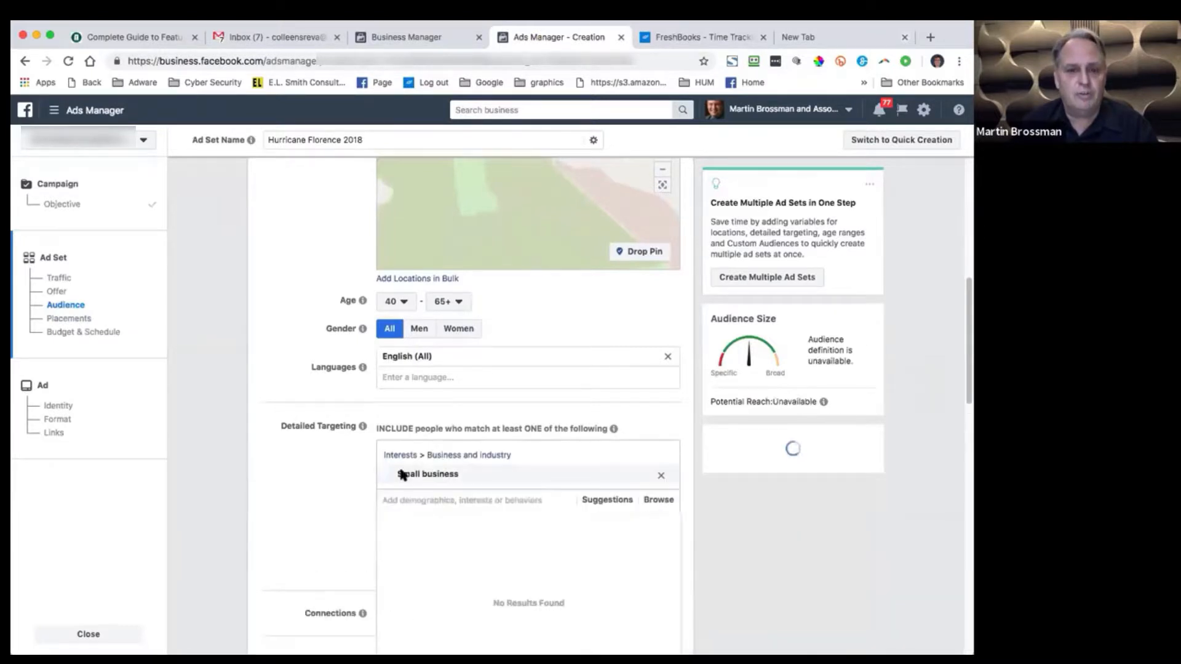
Step: Search the detailed targeting for "shop local" and include the ShopLocal interest
type("shop loca")
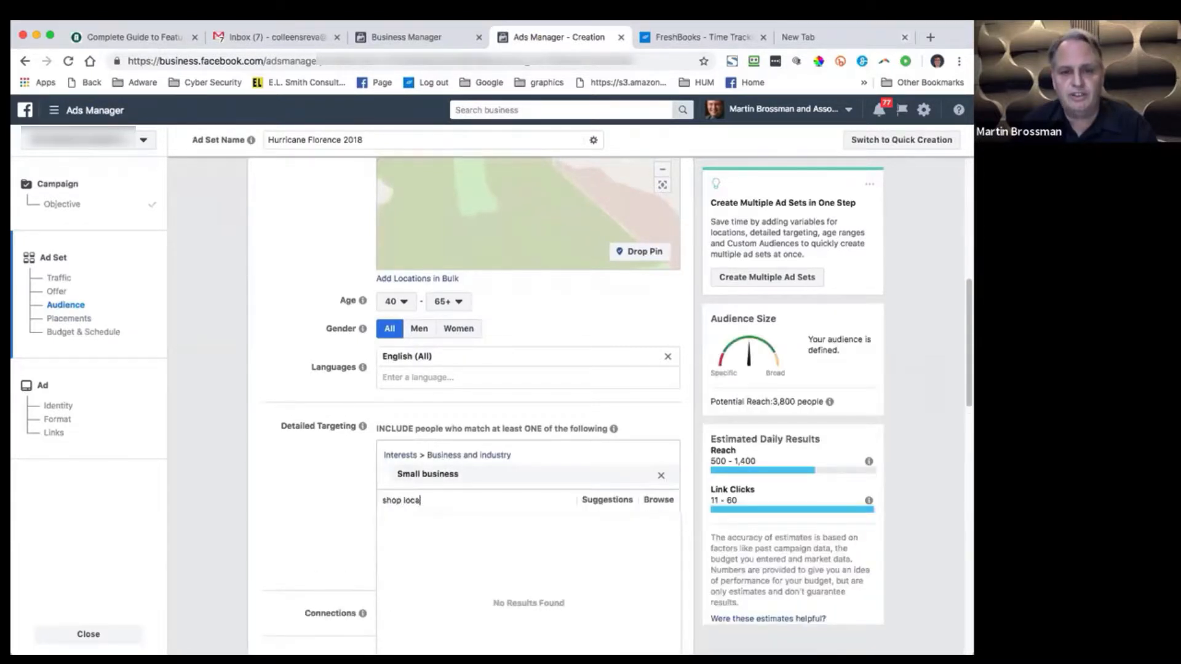
type("l")
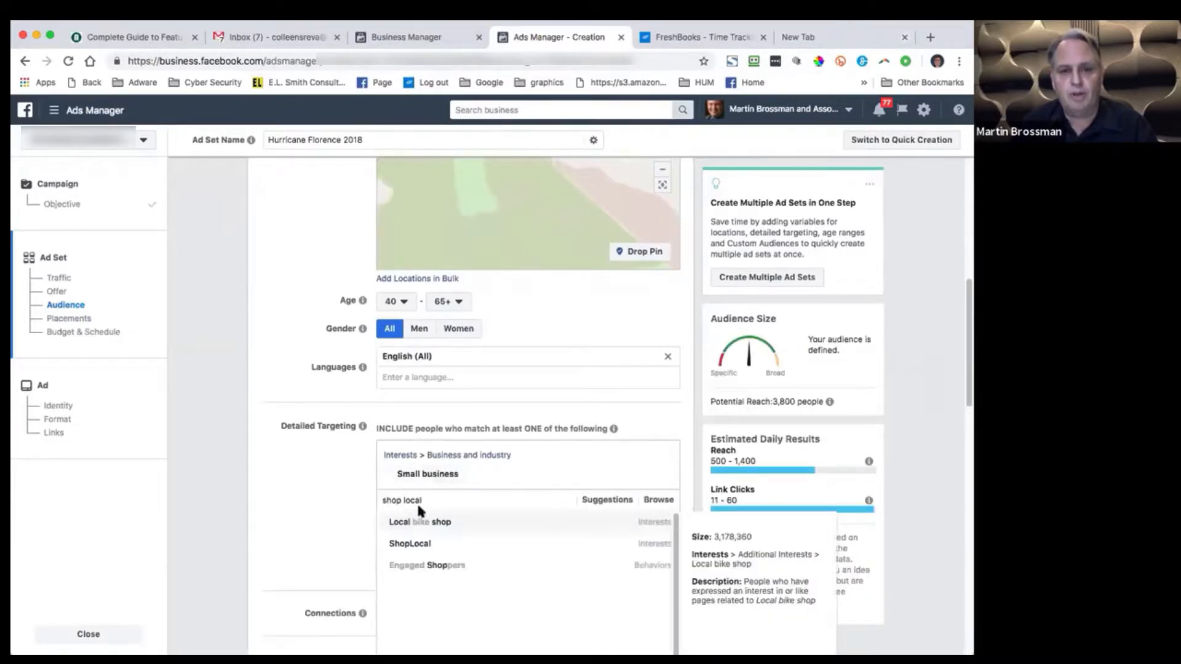
left_click(428, 545)
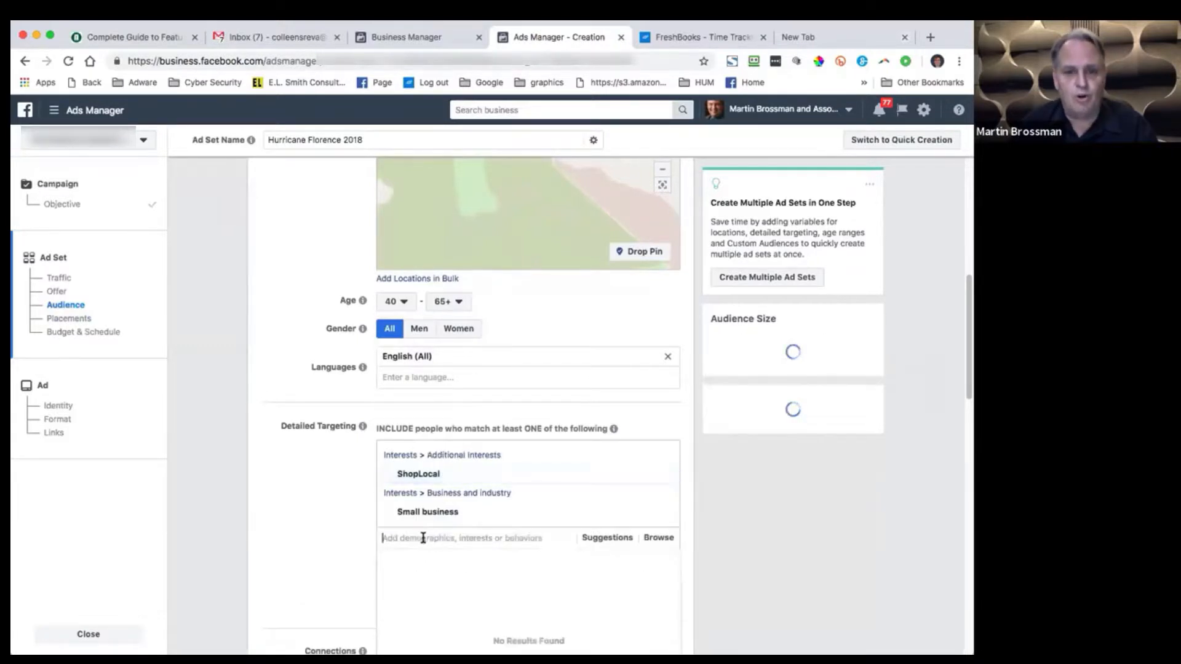
Step: Search the detailed targeting for "small business" and include the Small Business Saturday interest
type("small business")
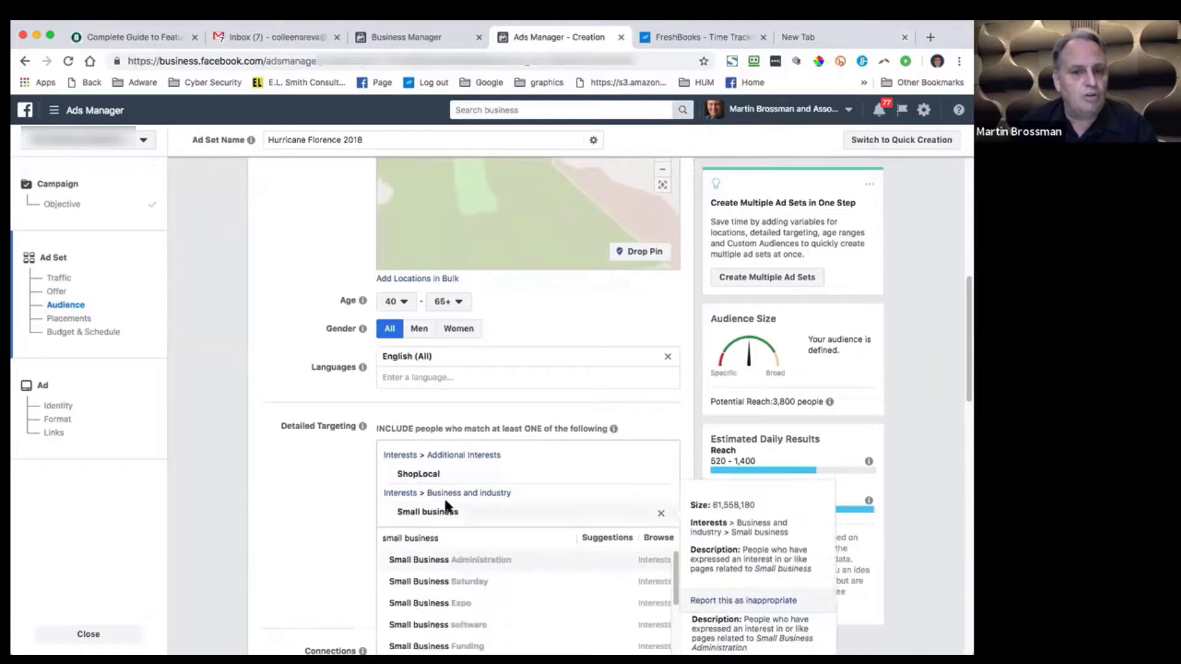
scroll(447, 506, "down", 1)
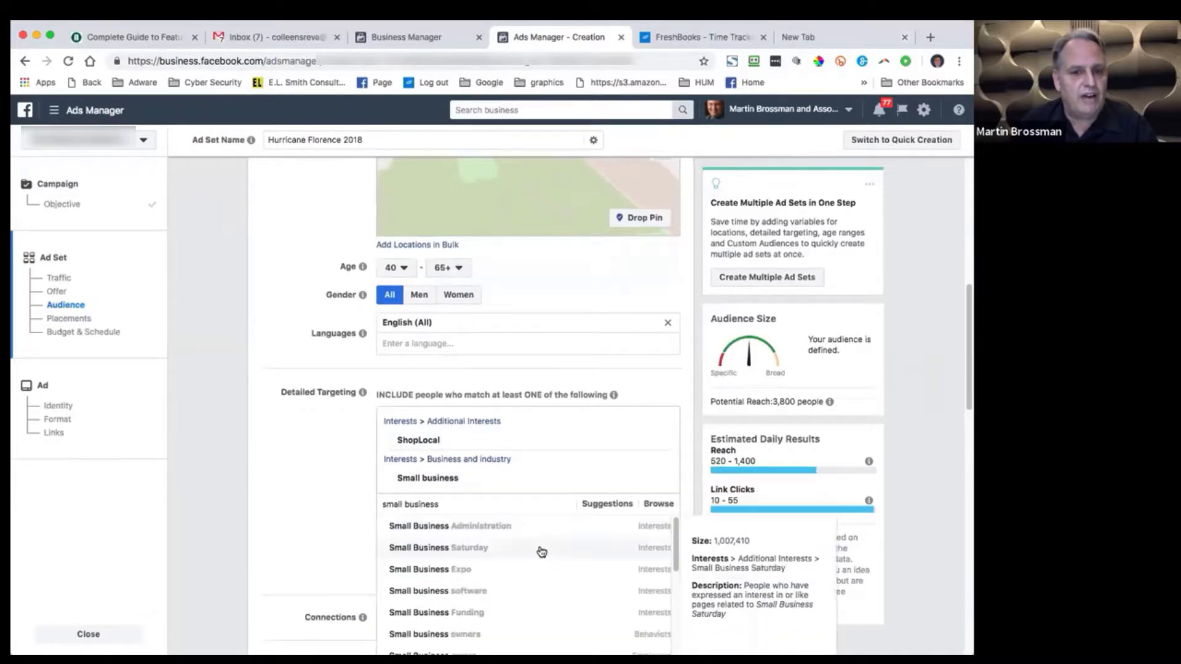
scroll(506, 572, "up", 1)
scroll(346, 436, "down", 2)
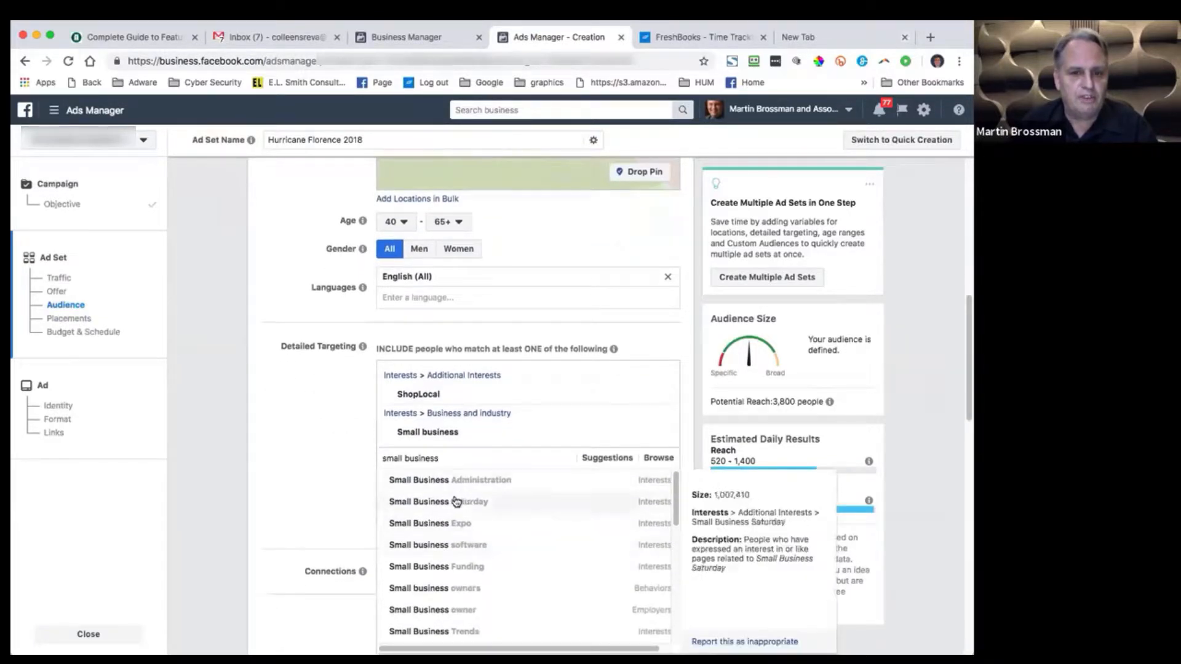
left_click(457, 502)
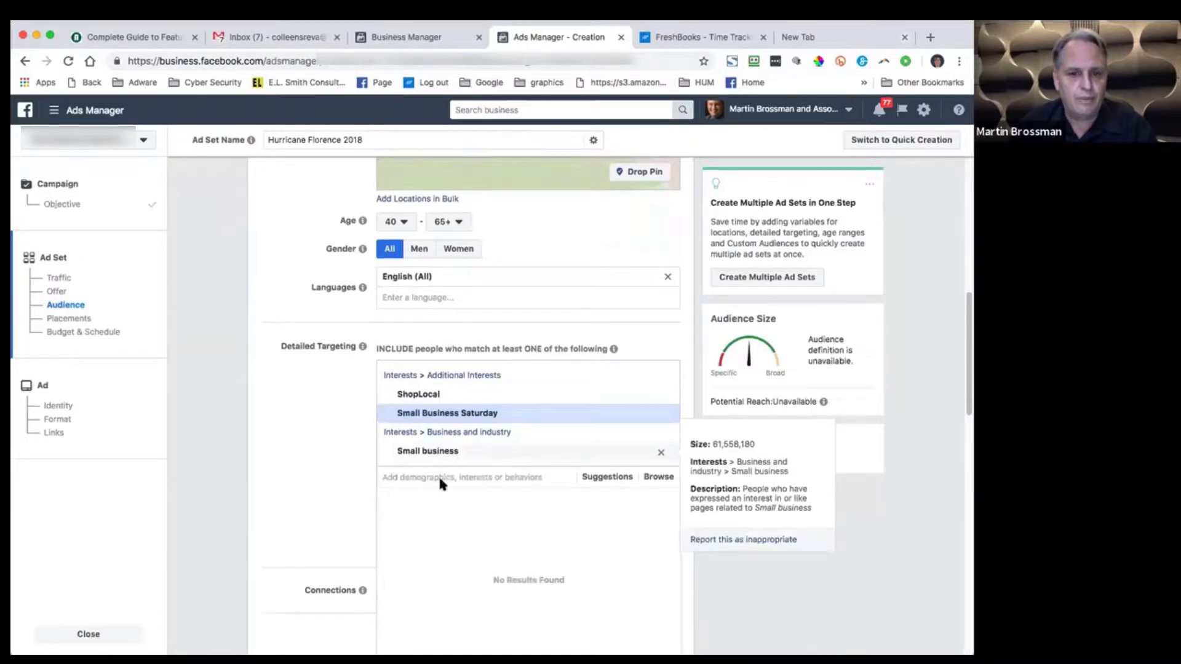
Step: Search for "small business" again and include the Small business owners behavior in the detailed targeting
type("sma")
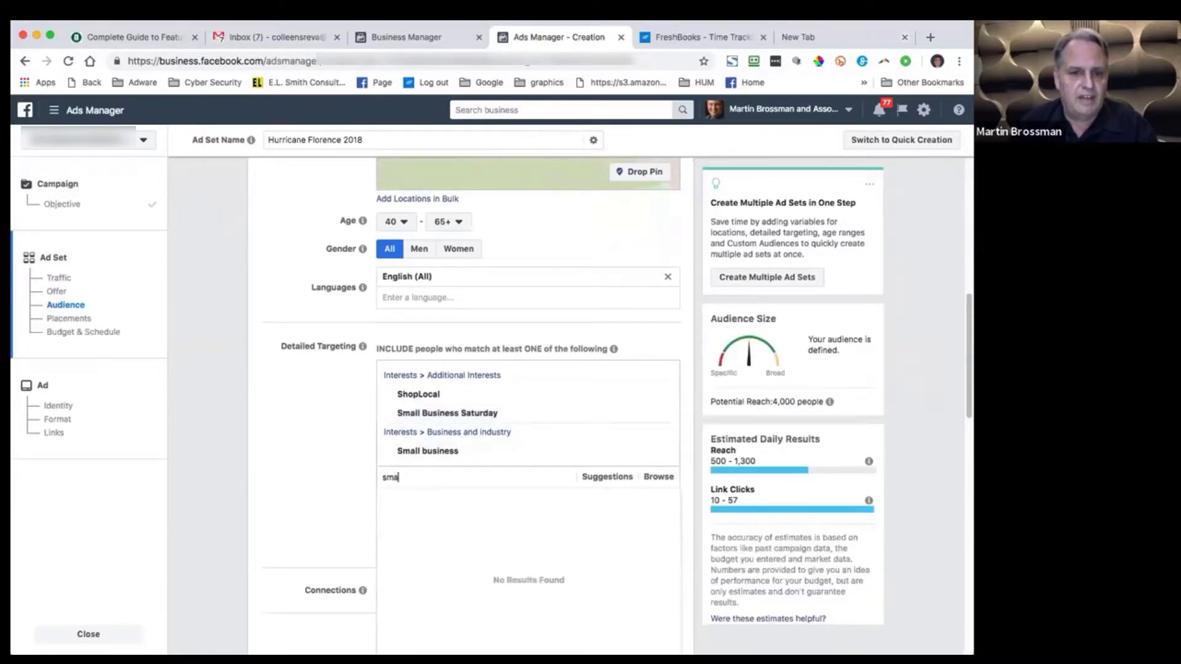
type("ll business")
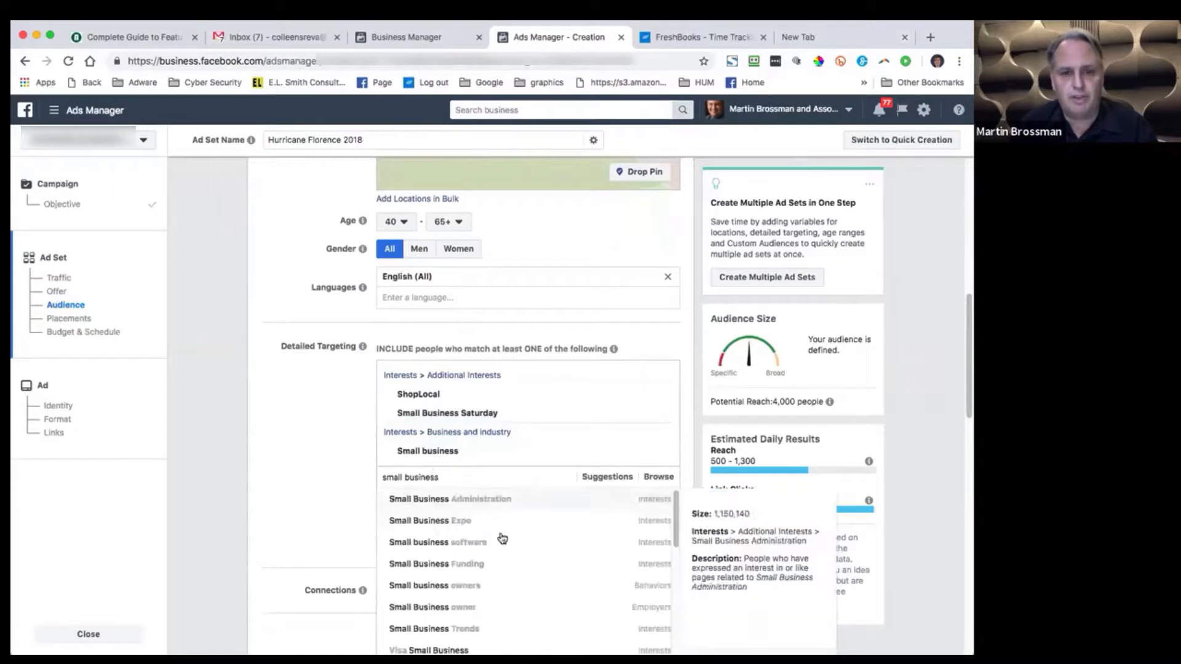
scroll(514, 565, "down", 1)
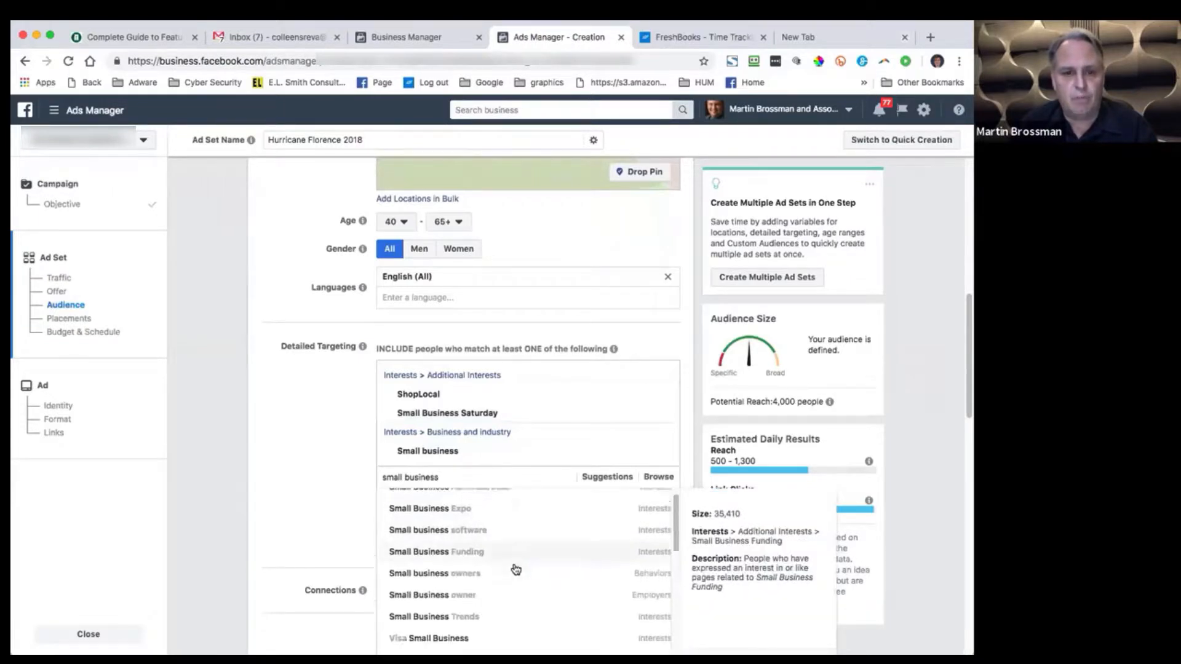
left_click(429, 573)
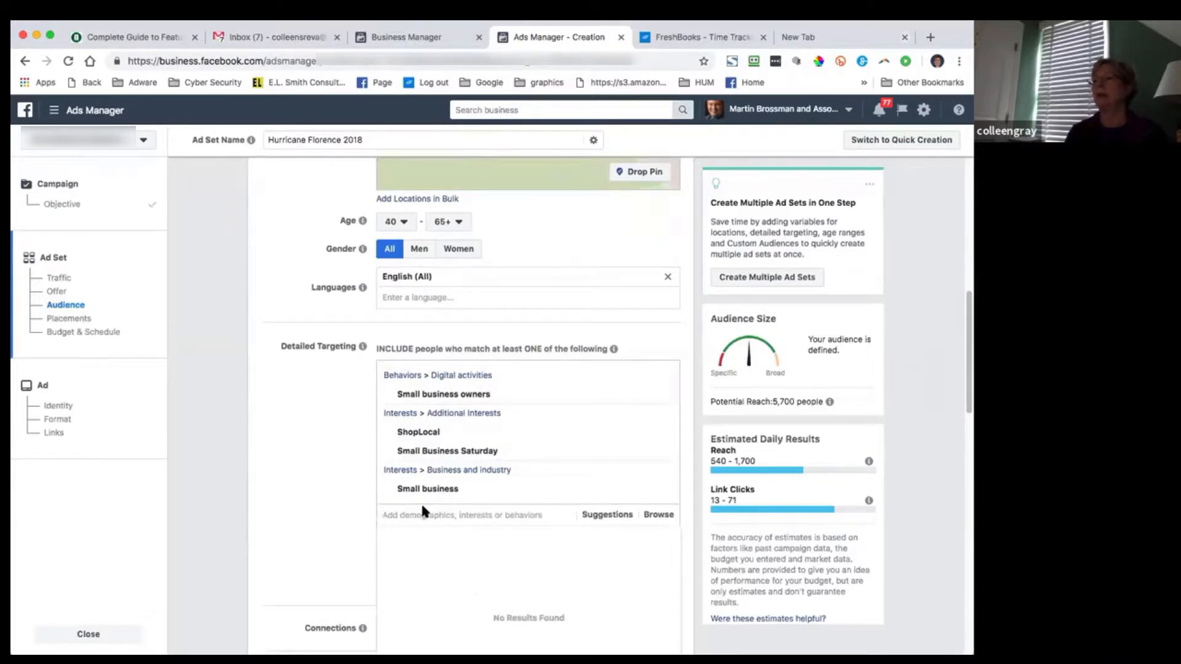
Step: Search the detailed targeting for "chamber" and include the Chamber of commerce interest
type("chamber")
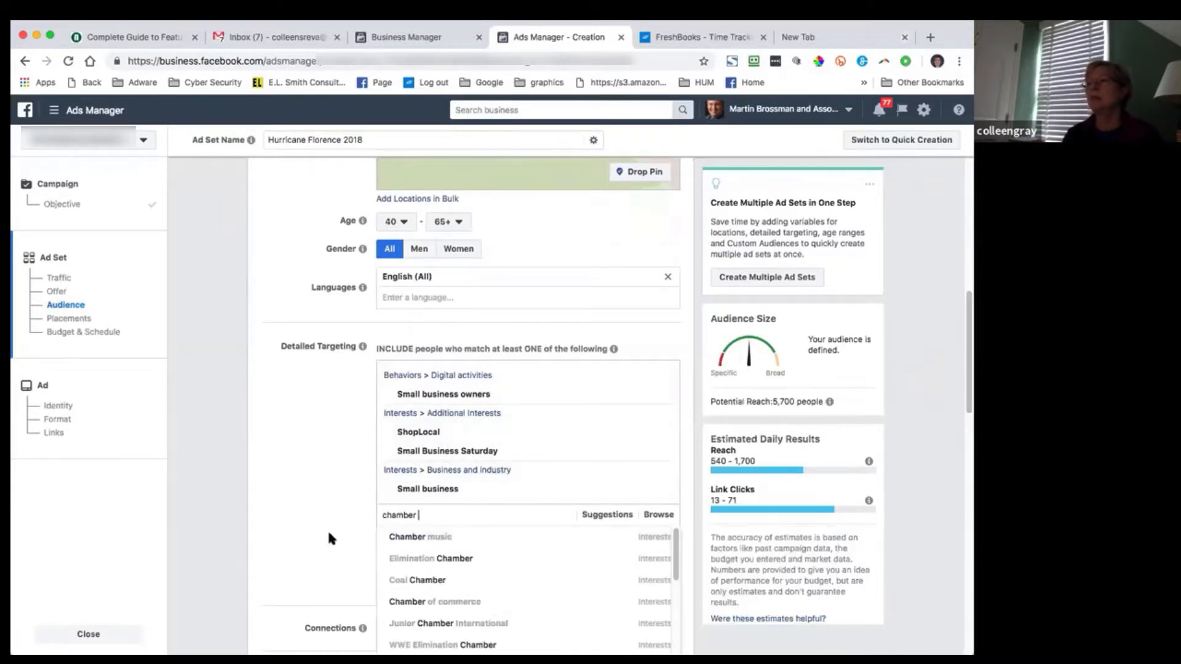
scroll(326, 527, "down", 2)
scroll(326, 530, "down", 1)
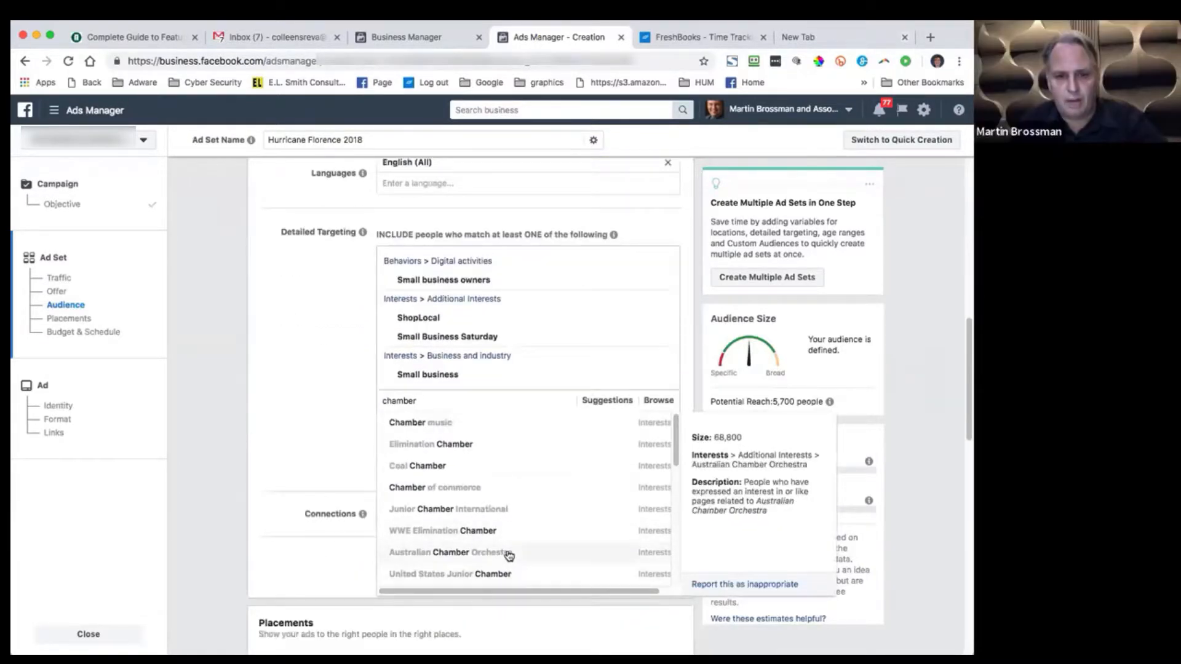
left_click(463, 489)
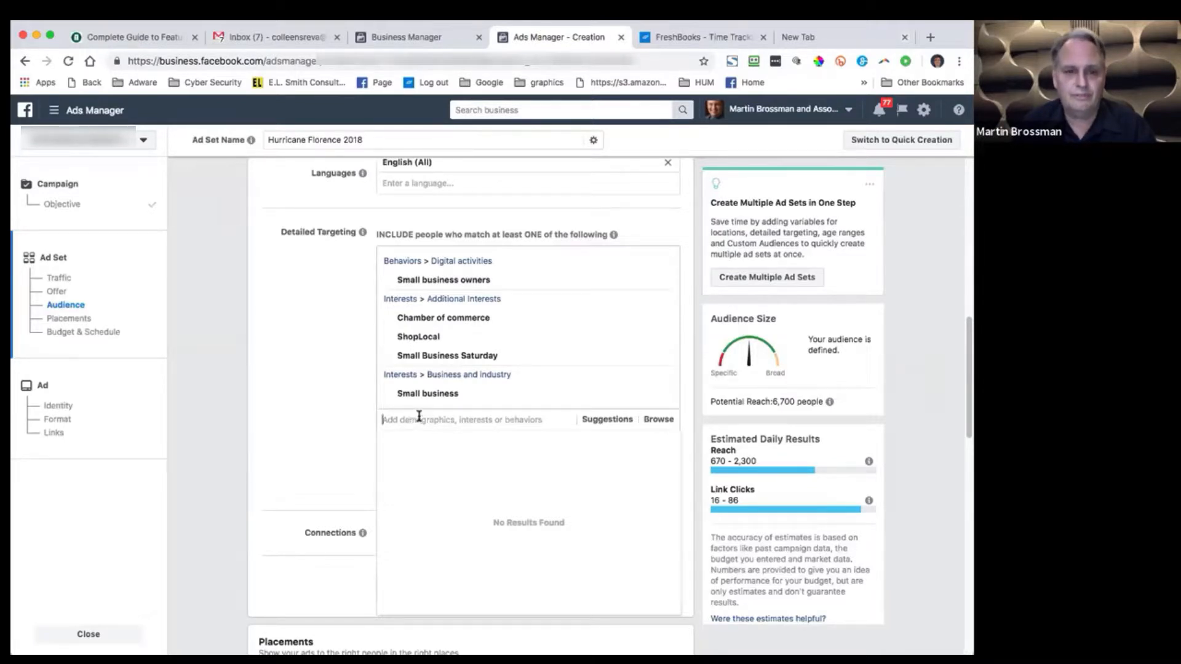
Step: Search the detailed targeting for "small business c" and include The Small Business Owner interest
type("small ")
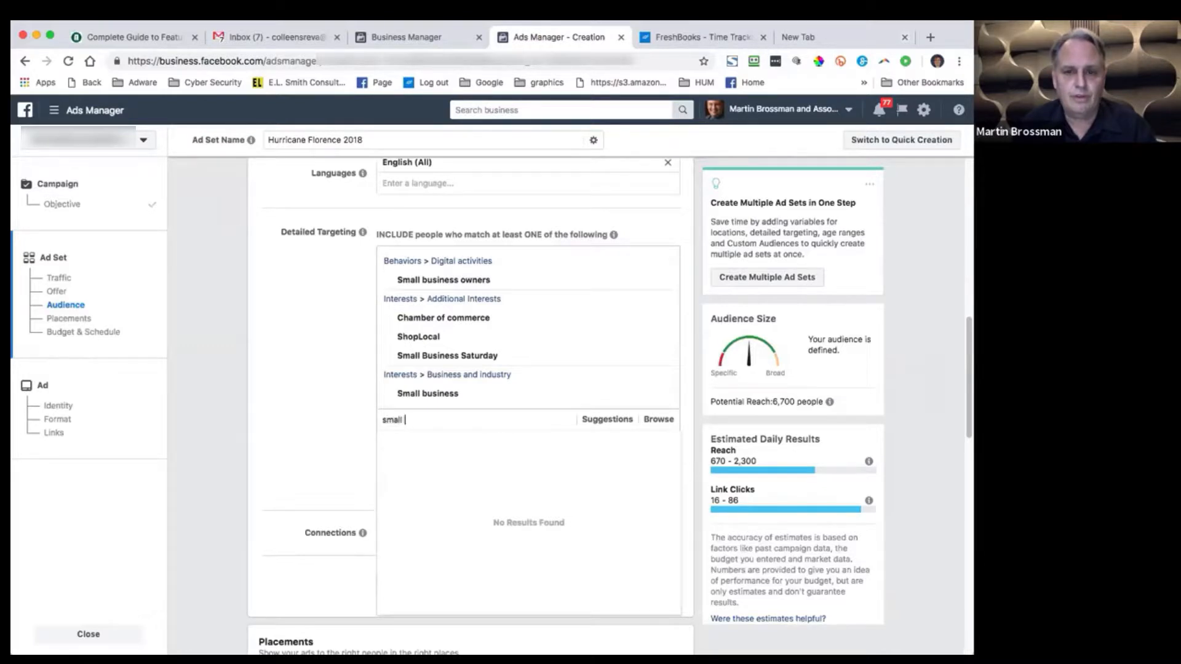
type("business c")
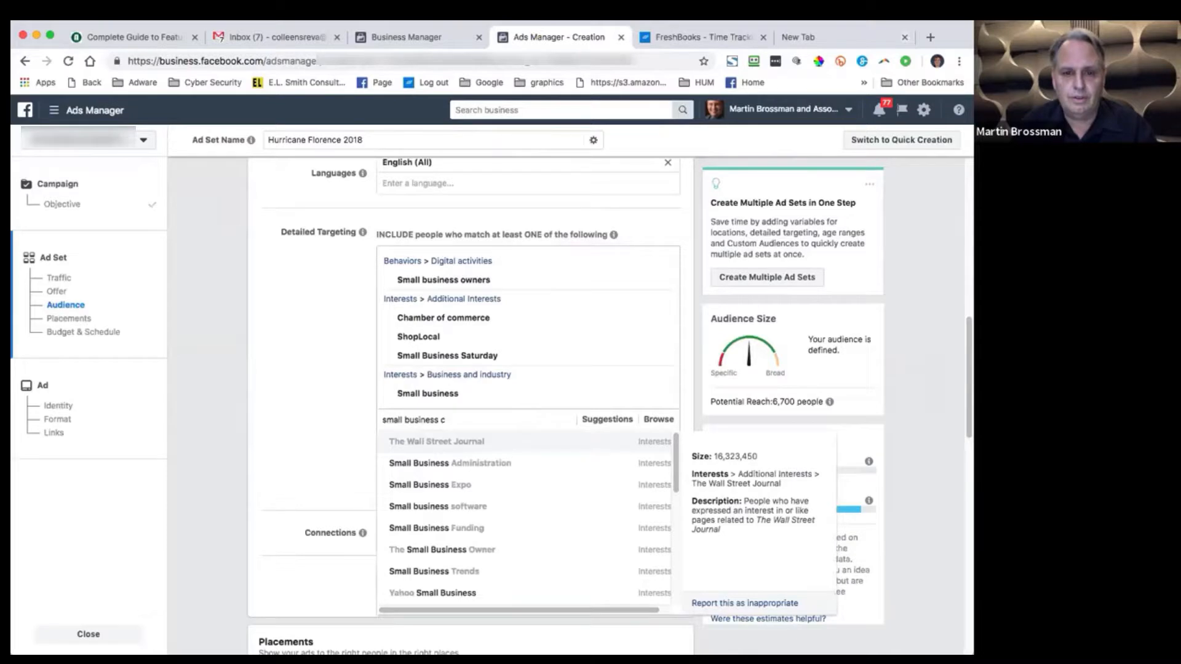
left_click(418, 549)
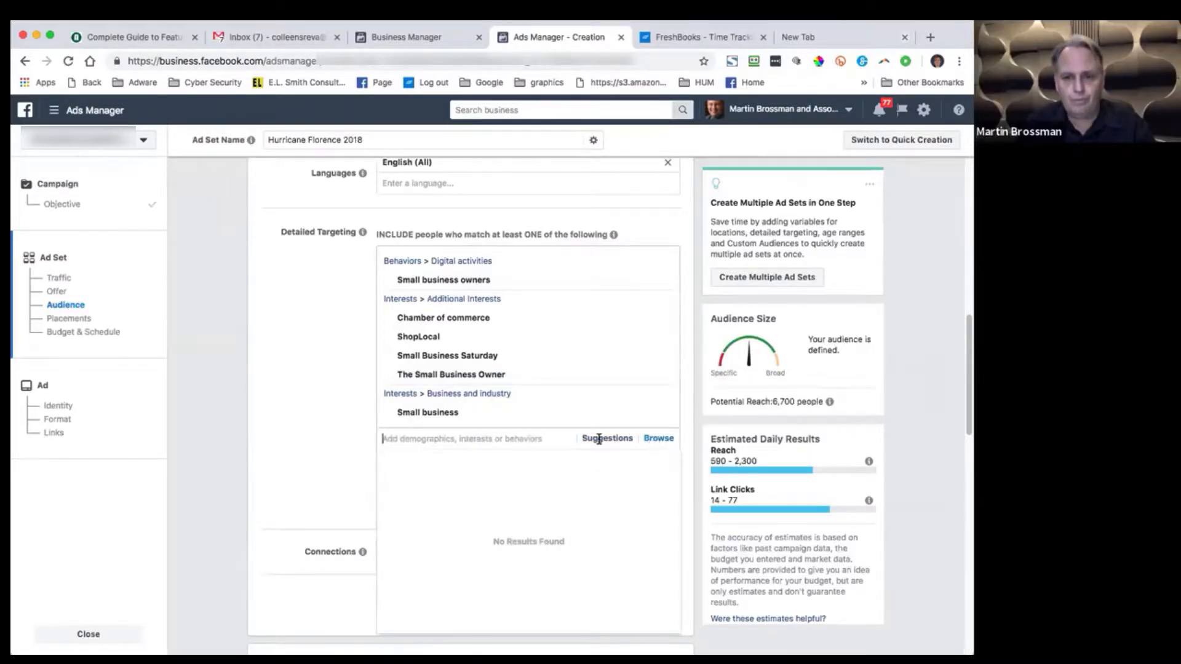
Step: Review the ad set's placement and budget sections and open the help article about ads in Marketplace
scroll(331, 431, "down", 10)
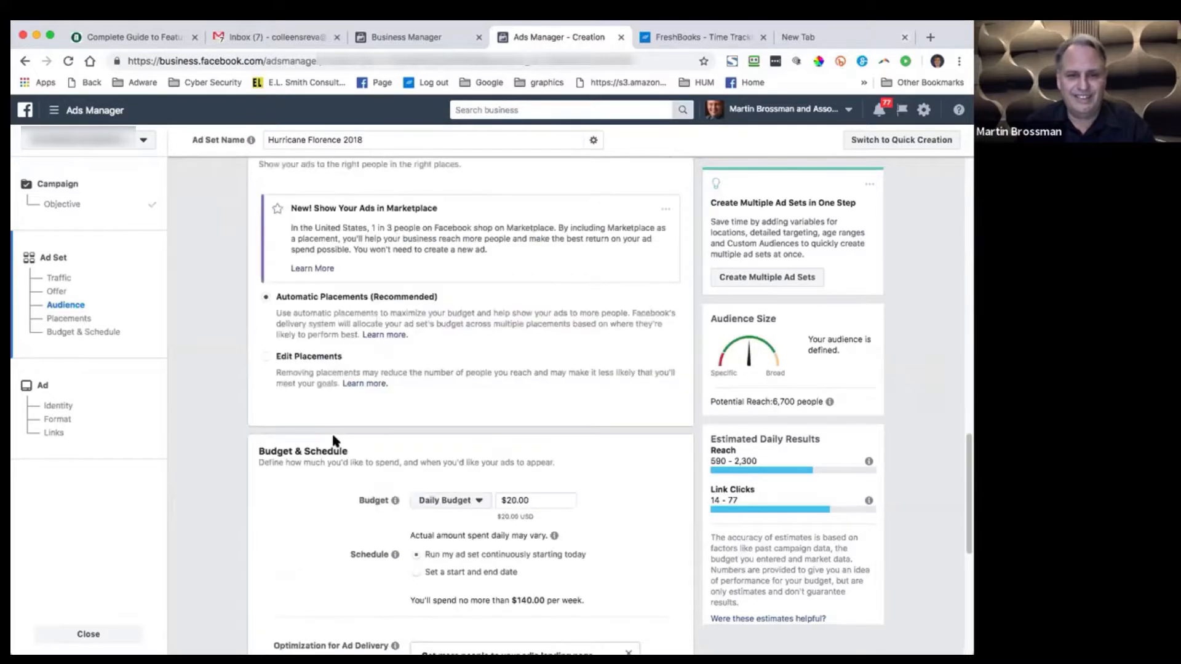
scroll(334, 437, "up", 5)
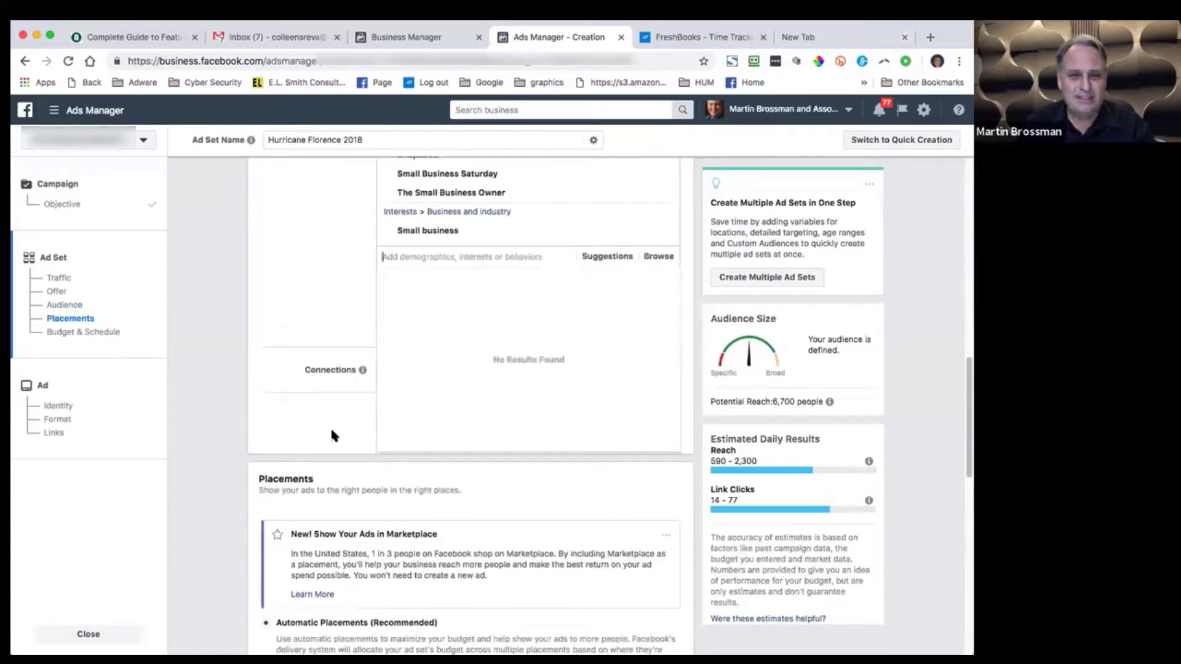
scroll(329, 422, "down", 3)
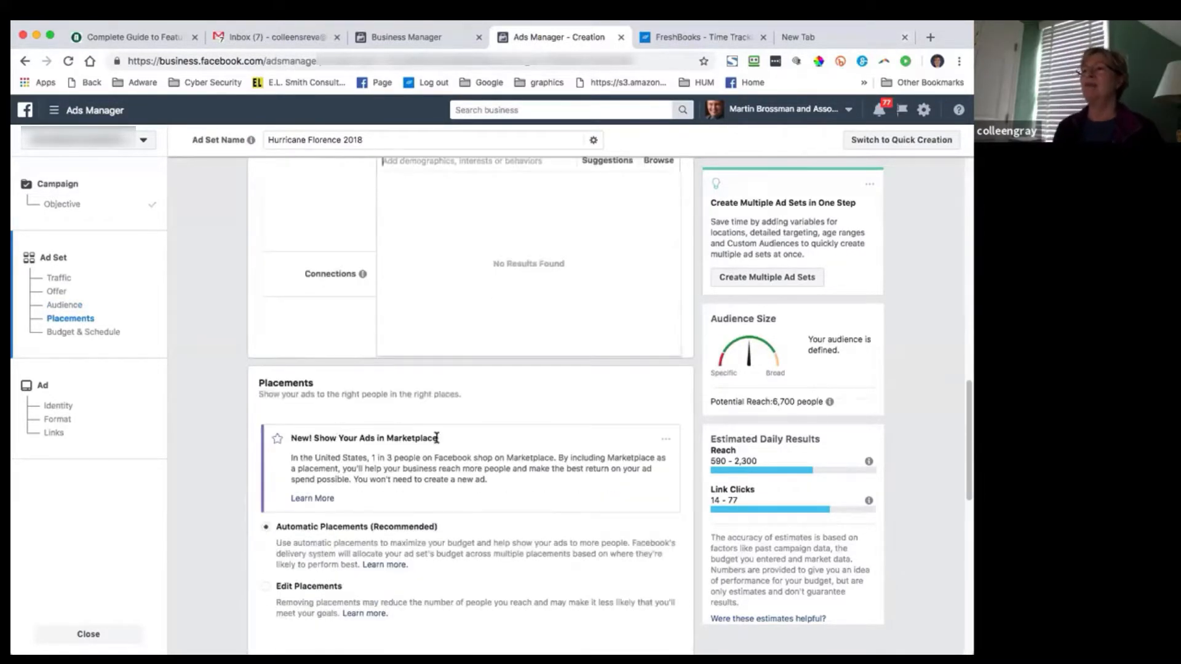
scroll(436, 438, "down", 3)
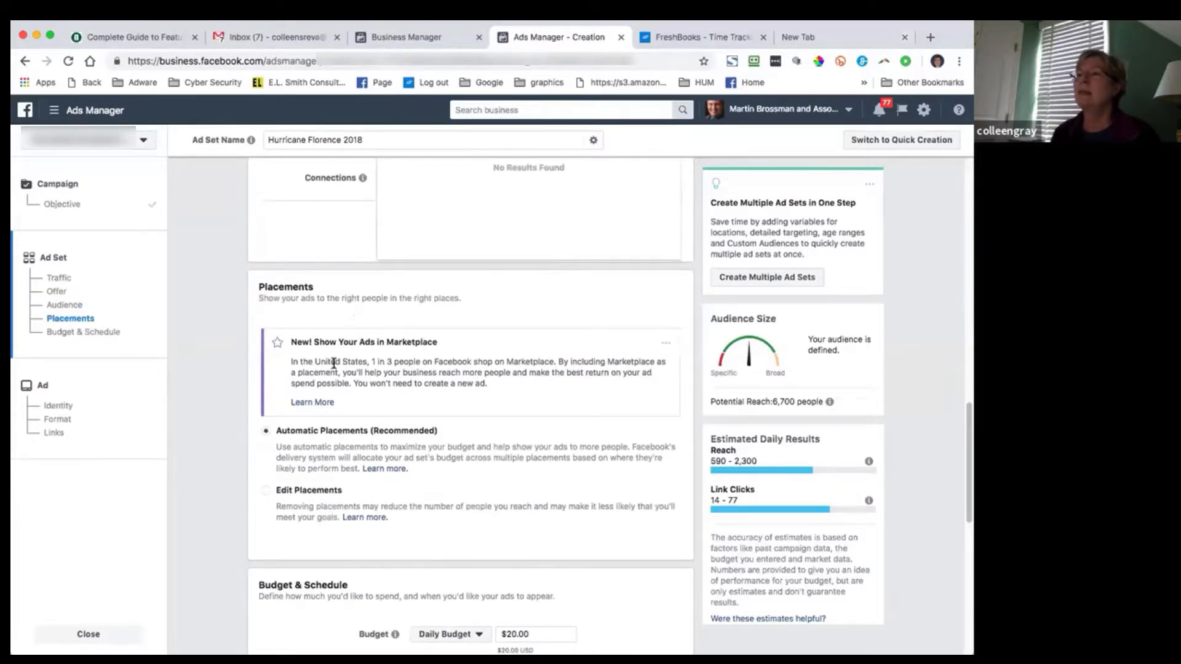
scroll(363, 436, "down", 1)
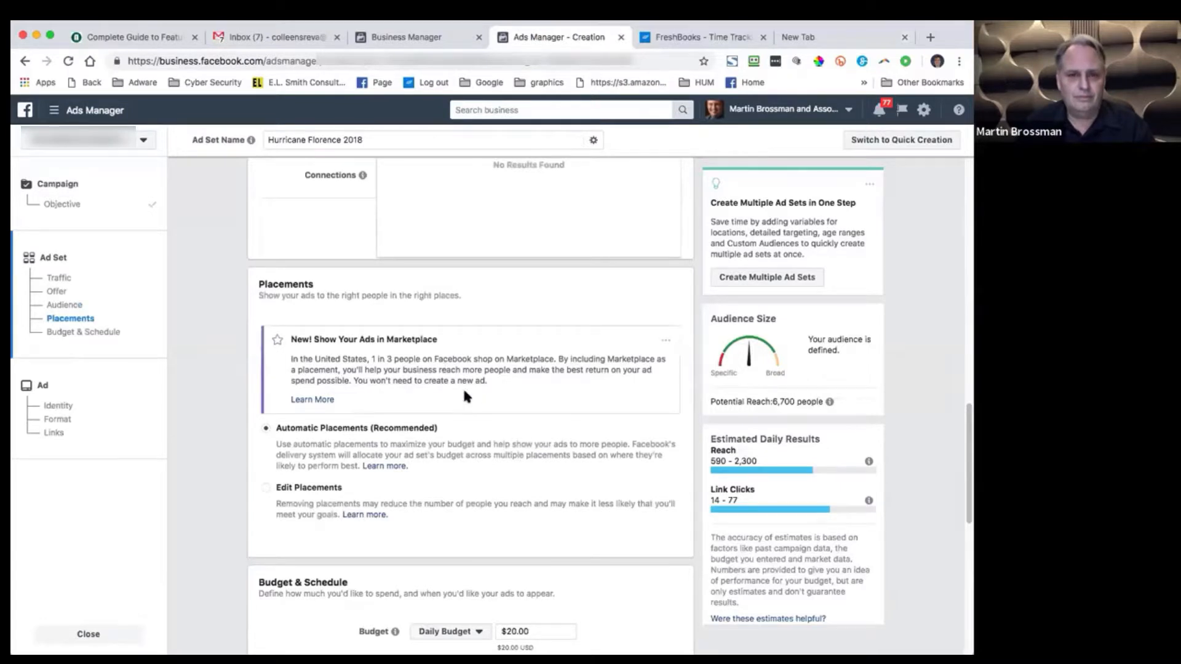
left_click(302, 400)
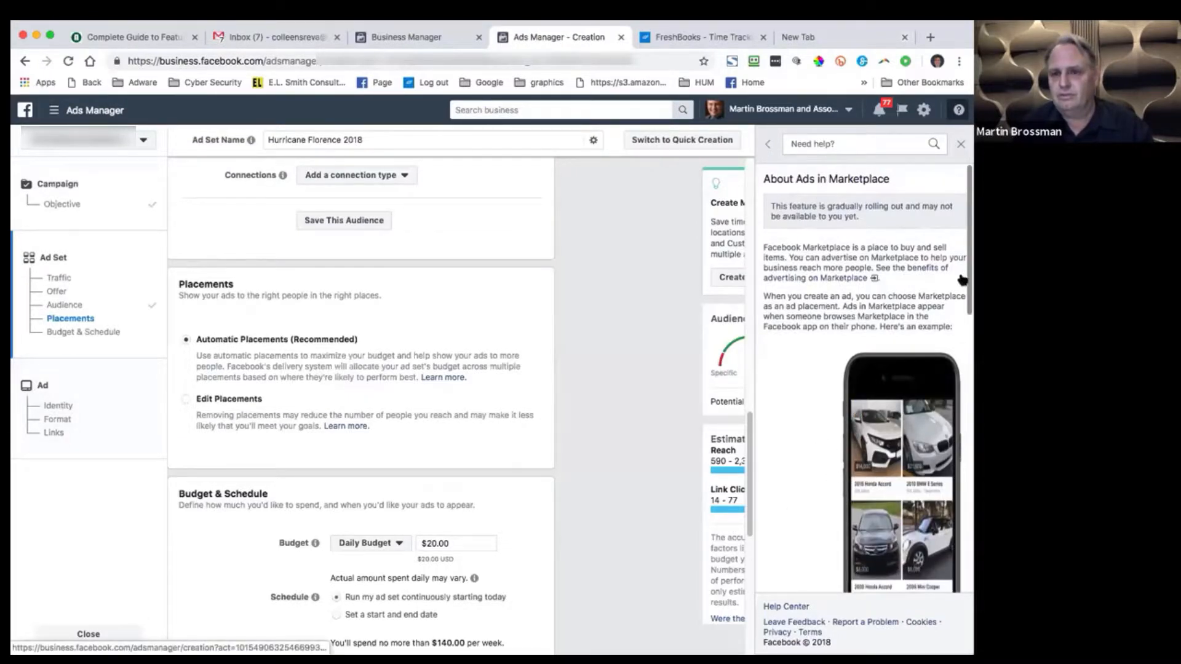
scroll(843, 295, "down", 1)
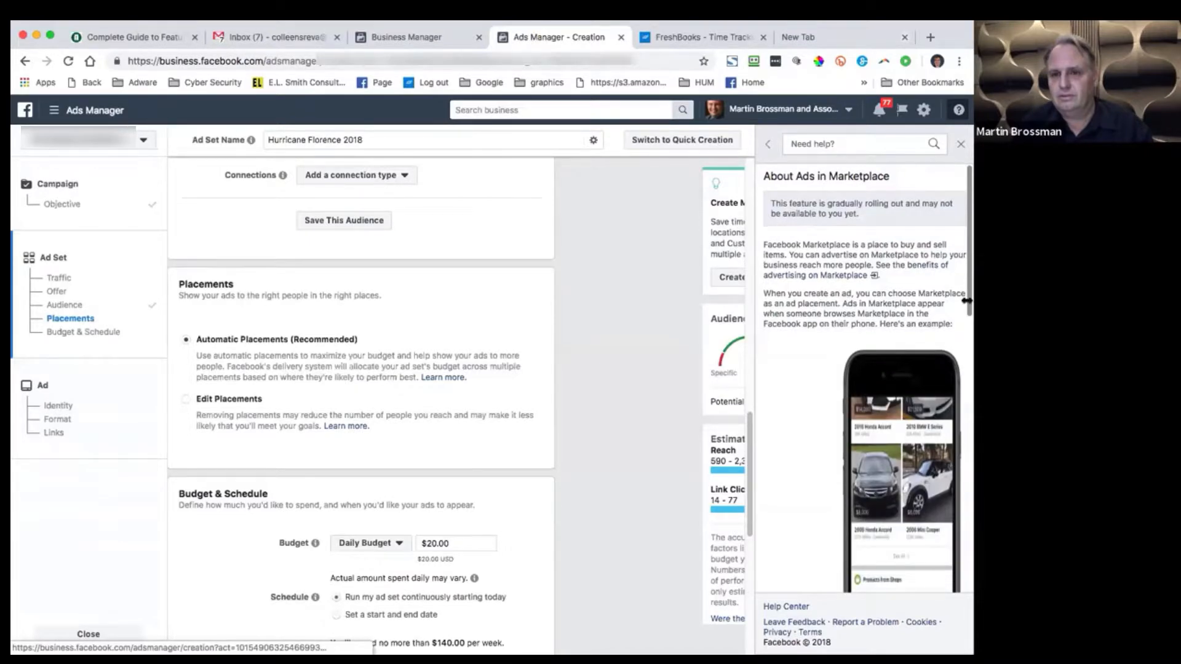
Step: Read through the help article about ads in Marketplace and close the help pane
scroll(963, 308, "down", 3)
scroll(964, 322, "down", 10)
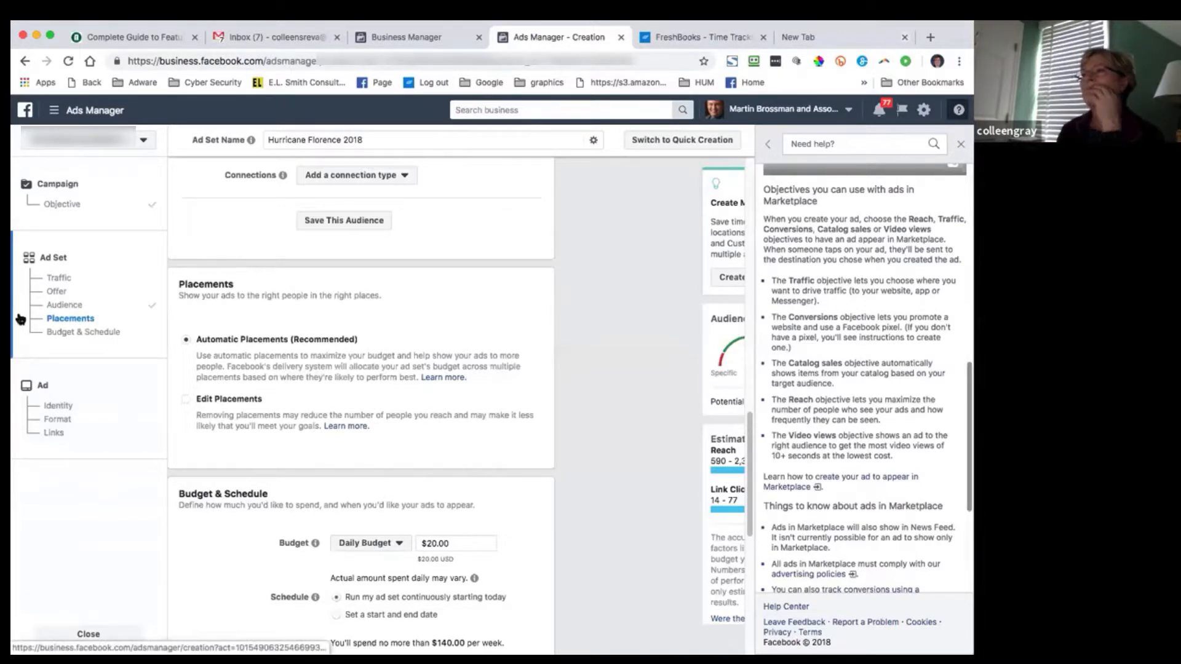
left_click(960, 144)
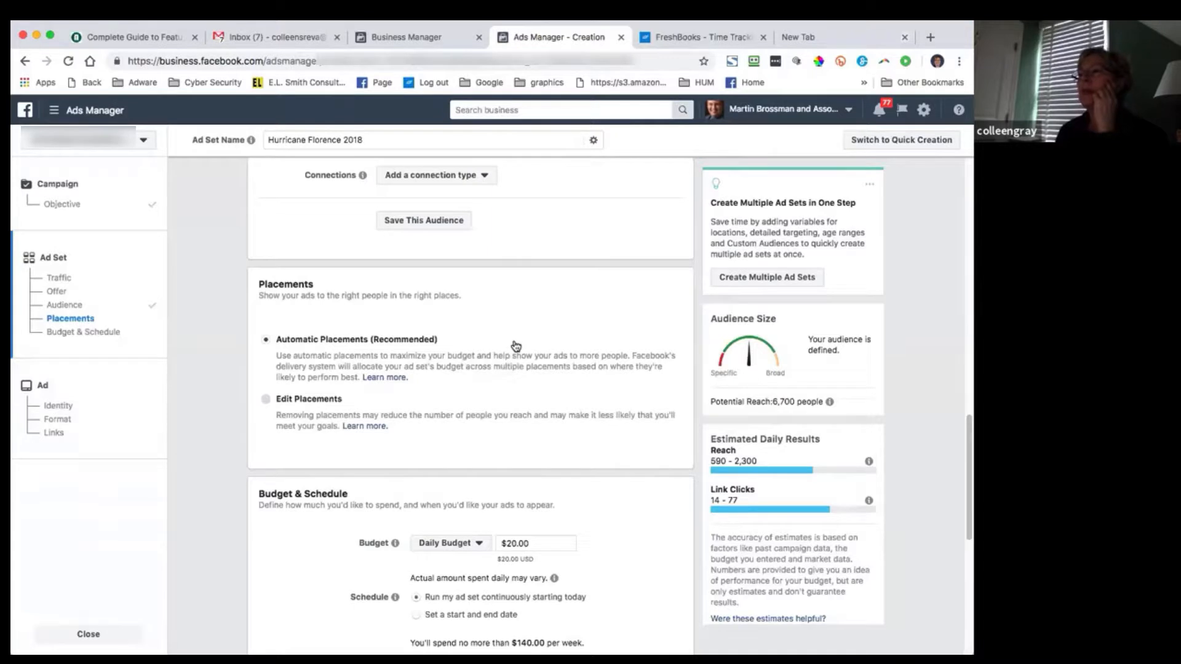
Step: Try Edit Placements to examine the Facebook, Instagram, Audience Network and Messenger placement lists, and return to Automatic Placements
left_click(315, 399)
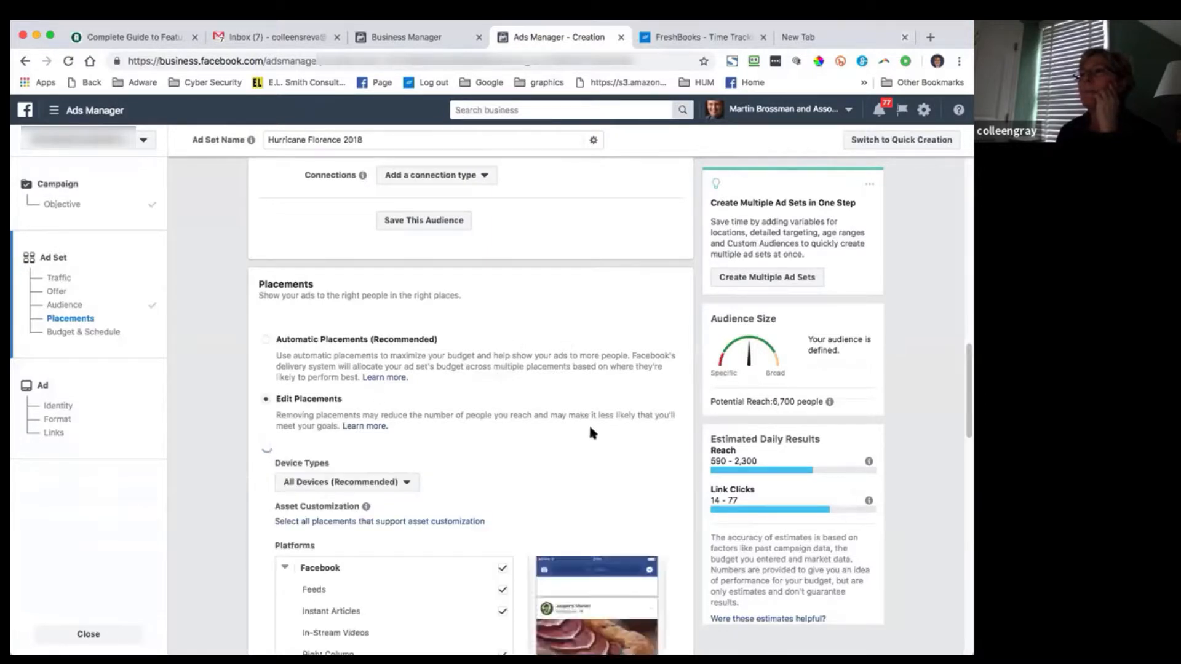
scroll(587, 422, "down", 5)
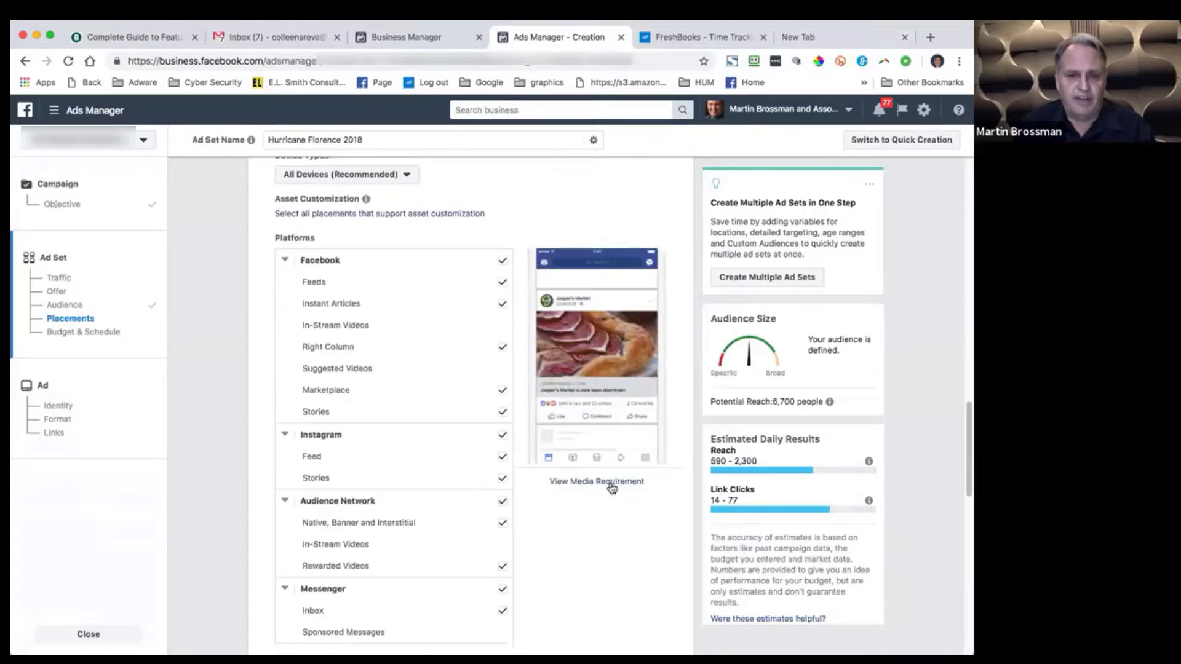
scroll(625, 491, "down", 1)
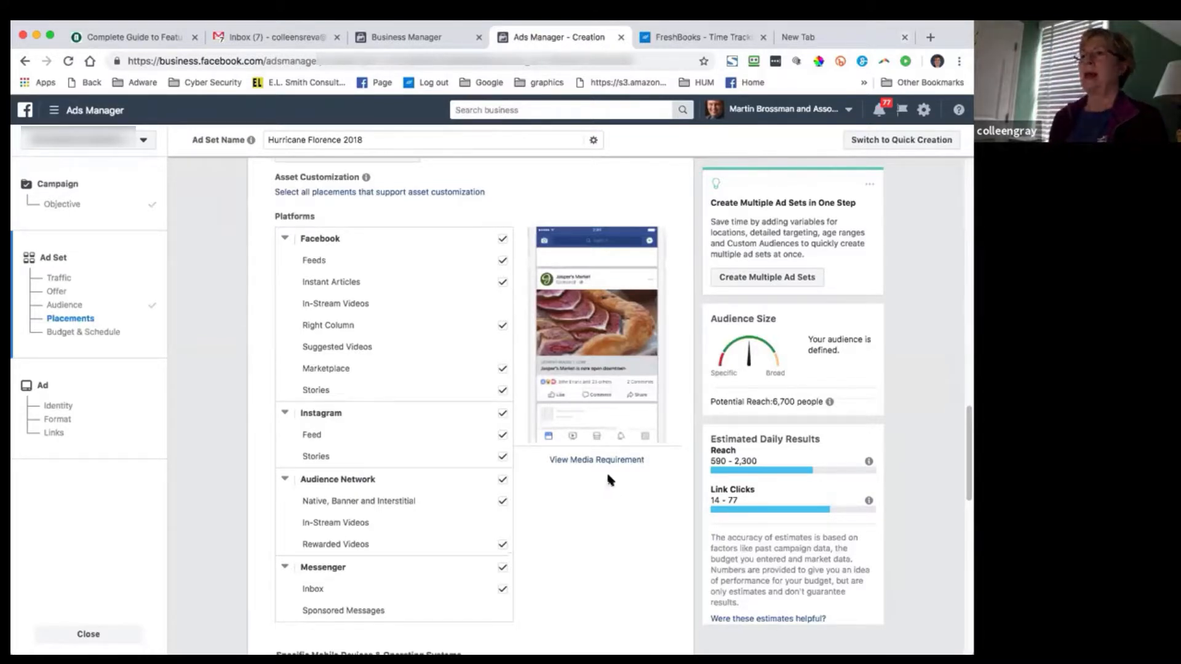
scroll(592, 472, "up", 5)
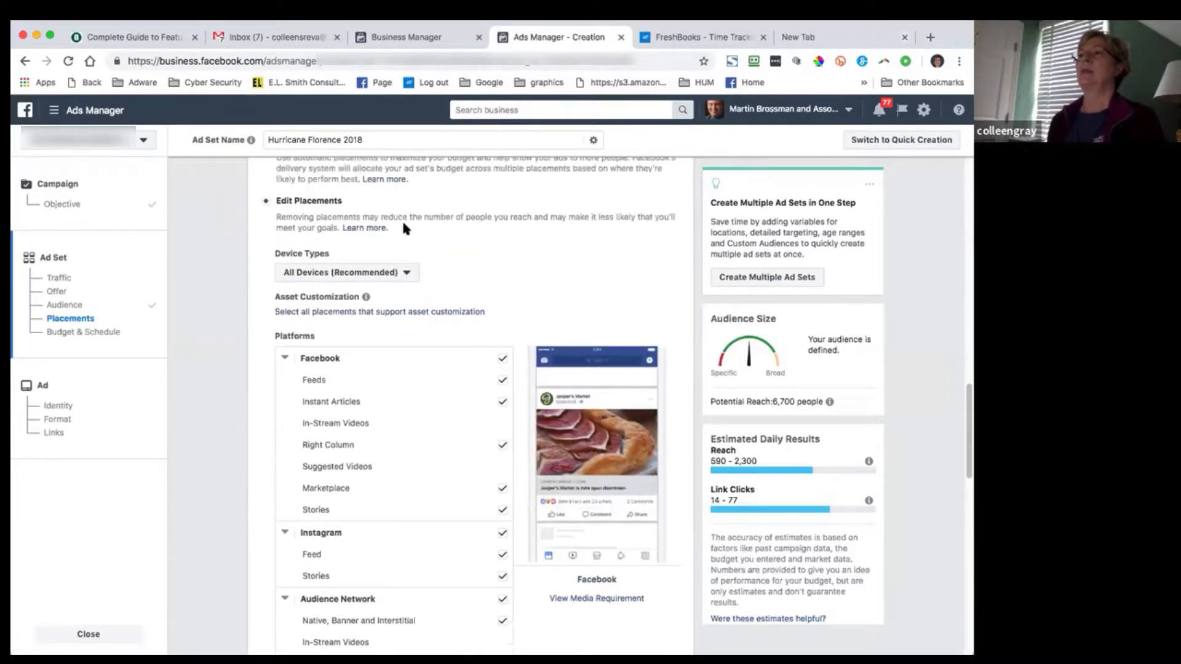
left_click(266, 198)
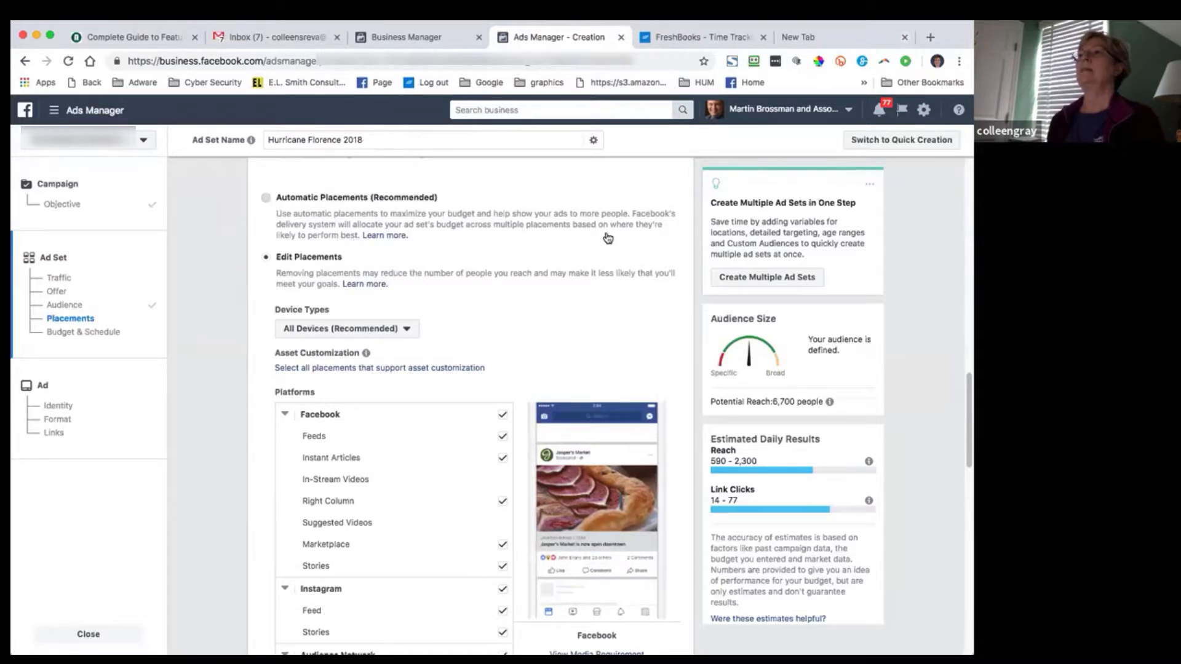
Step: Switch the ad set's budget type to Lifetime Budget and set the amount to $20.00
scroll(672, 399, "down", 5)
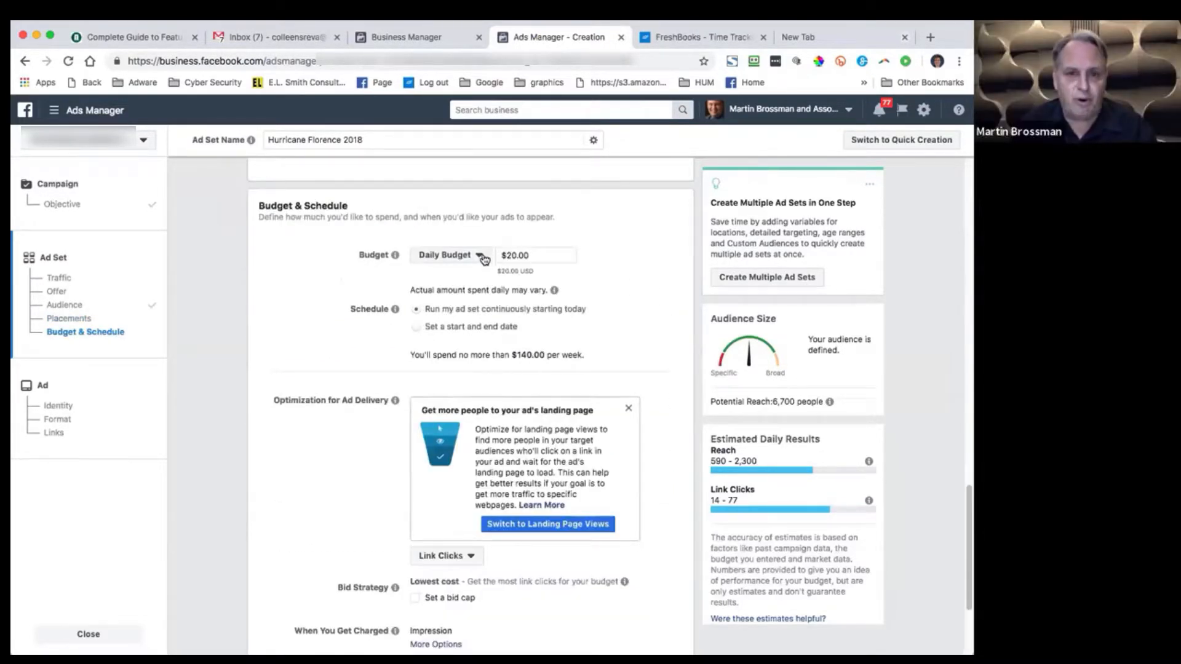
left_click(483, 258)
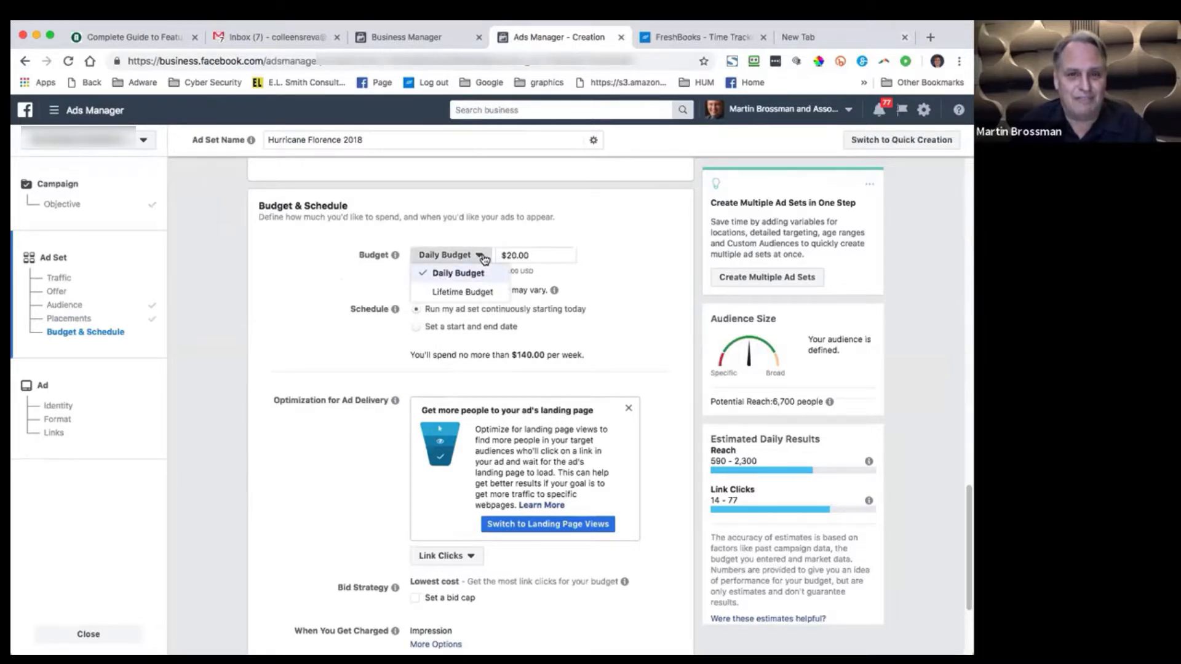
left_click(510, 292)
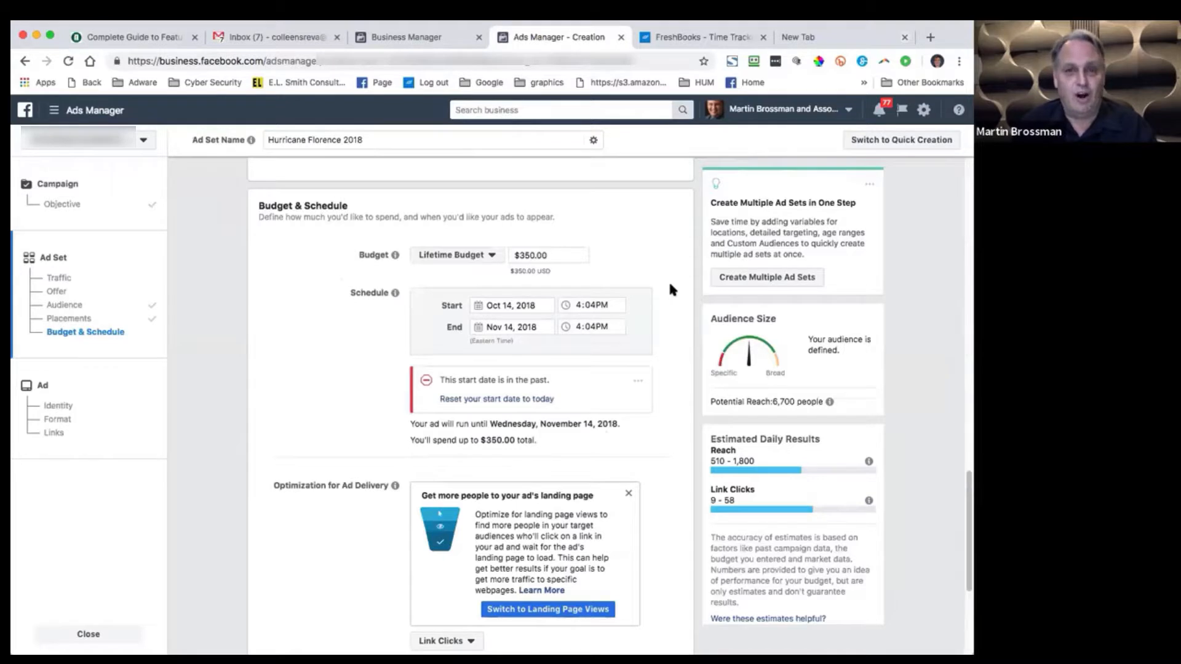
left_click(491, 257)
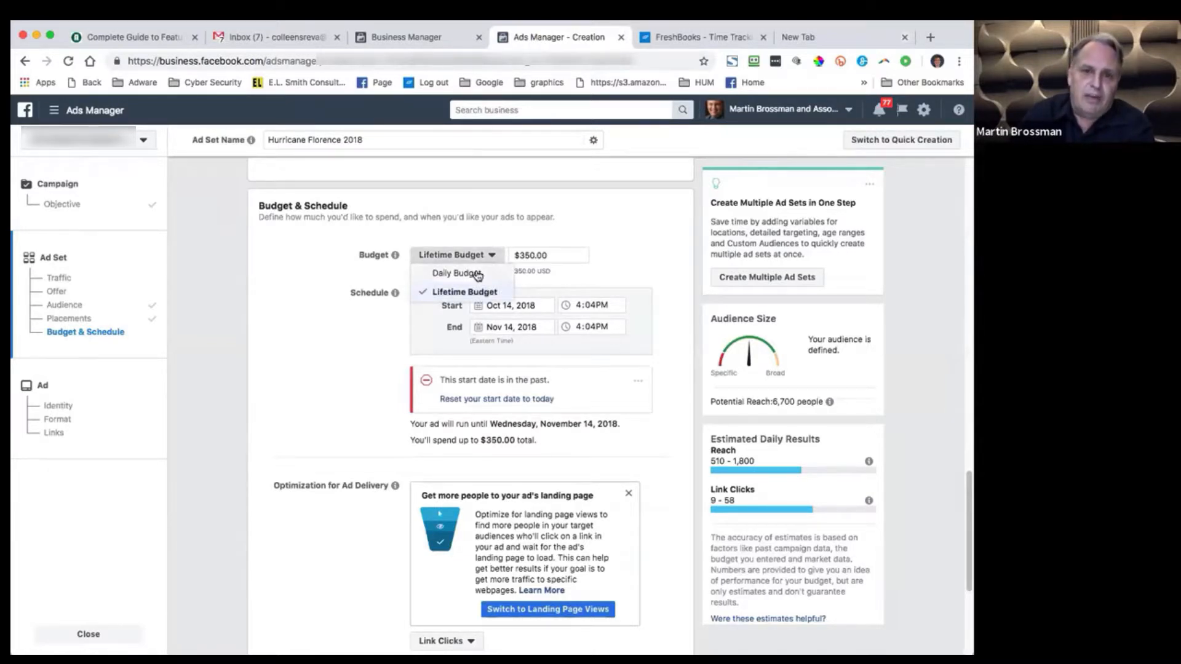
left_click(465, 292)
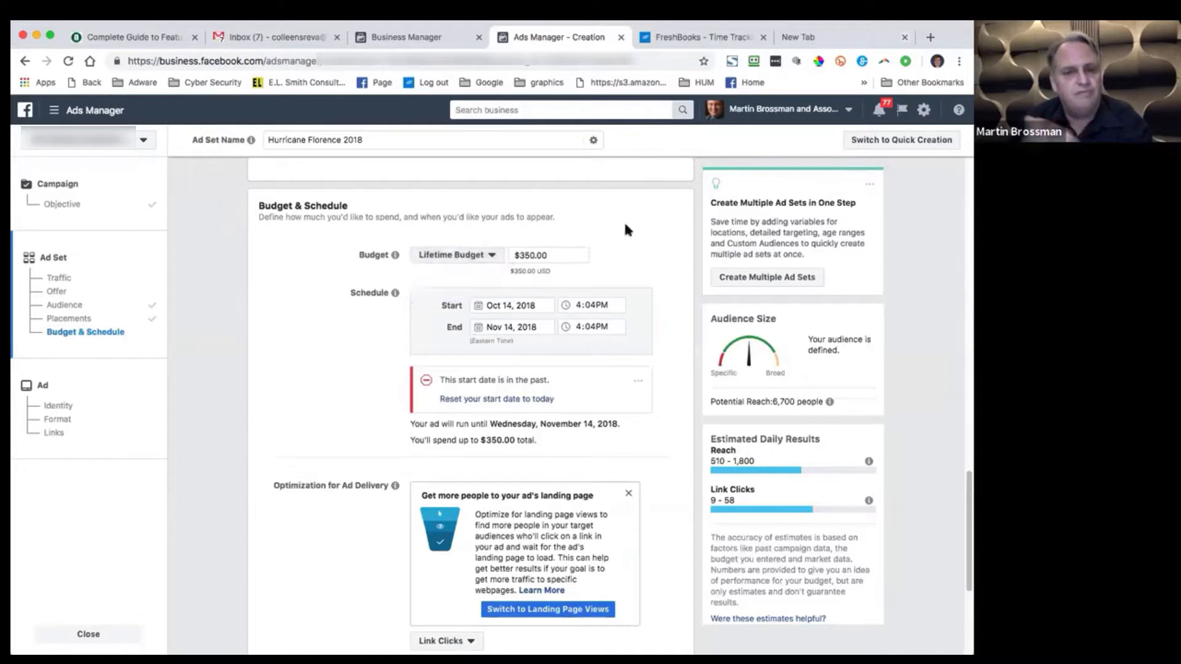
left_click(519, 255)
double_click(520, 255)
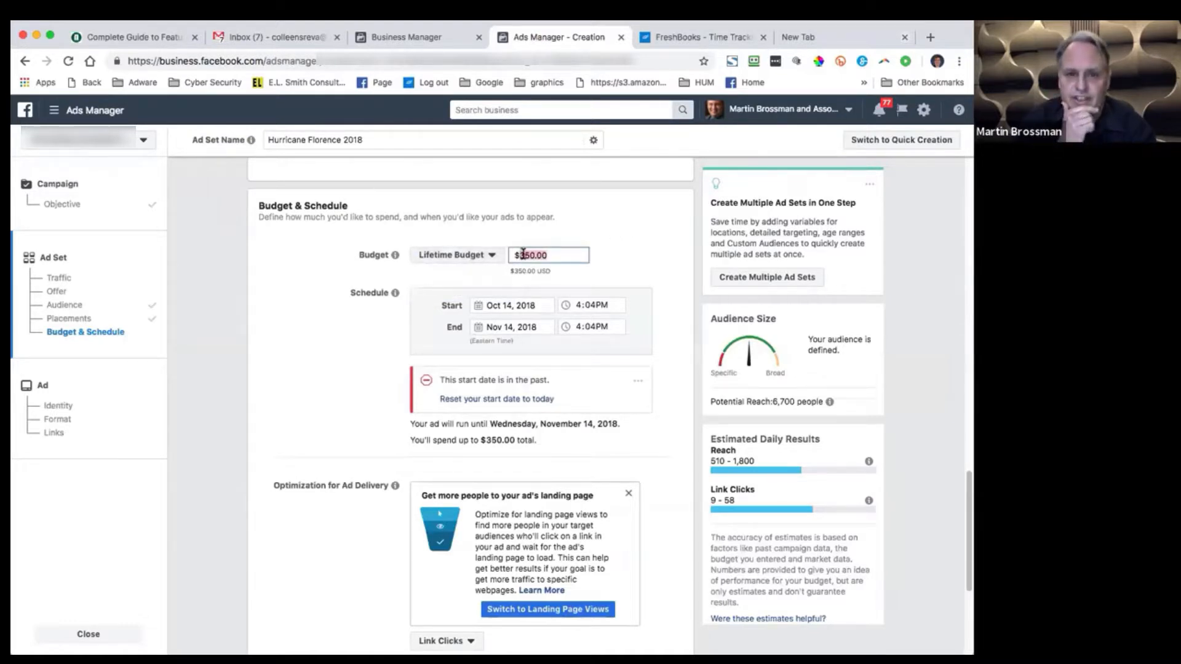
type("20.00")
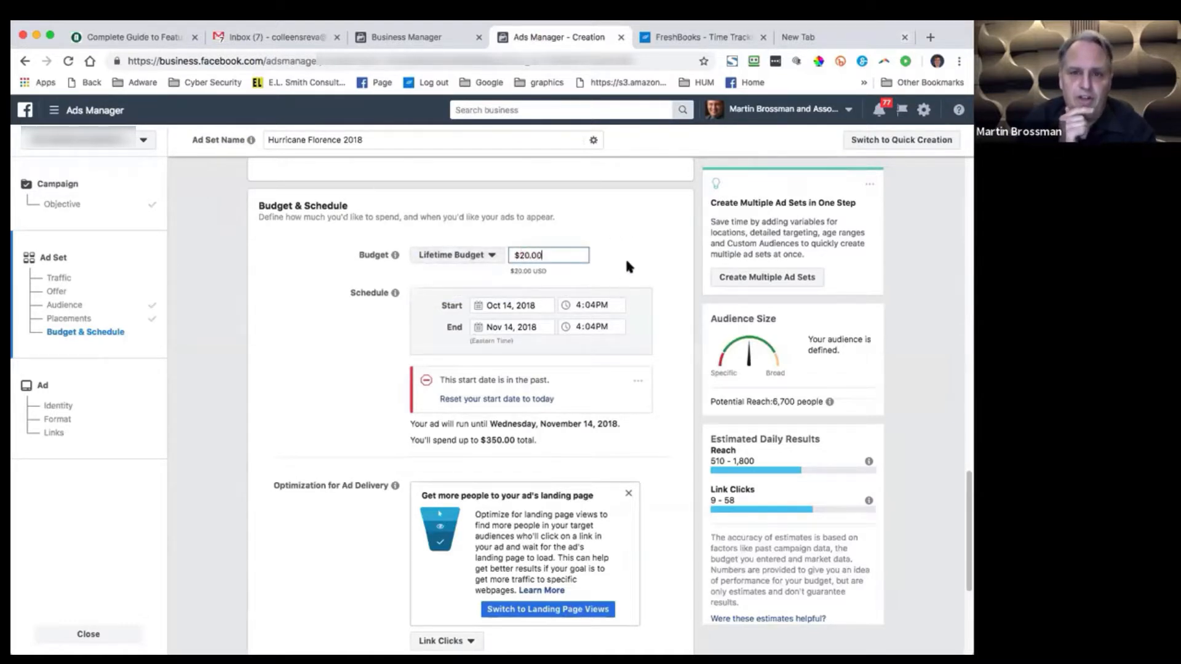
left_click(629, 253)
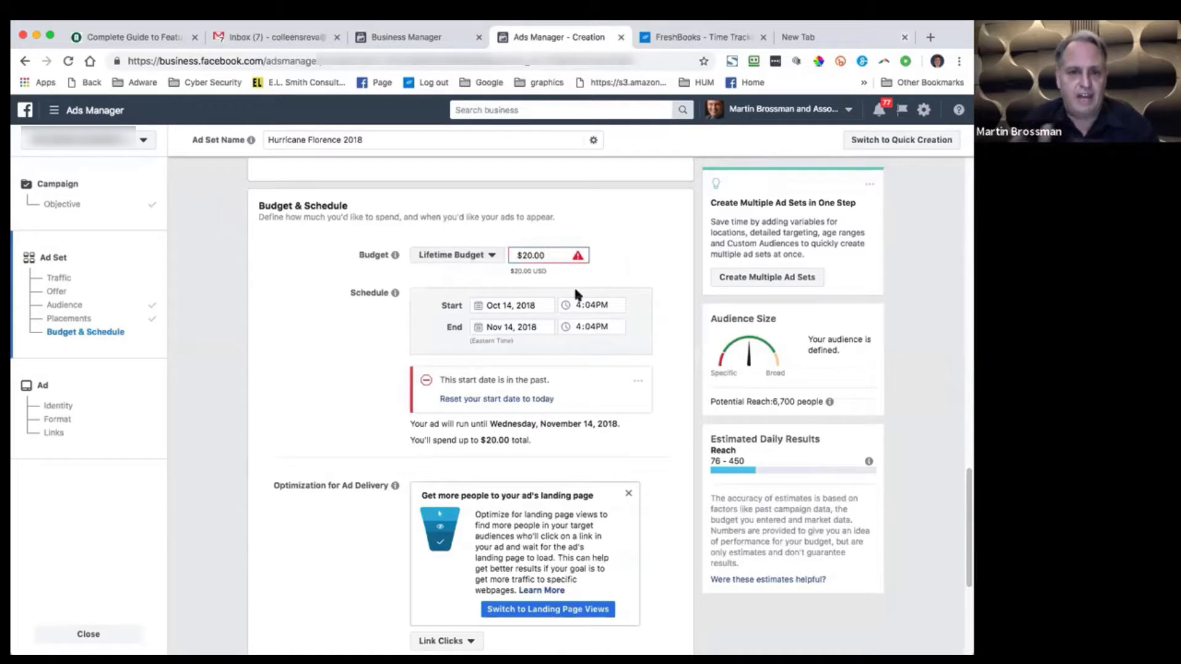
Step: Set the schedule's end date to Oct 20, 2018 and its start time to 7:04PM
left_click(505, 325)
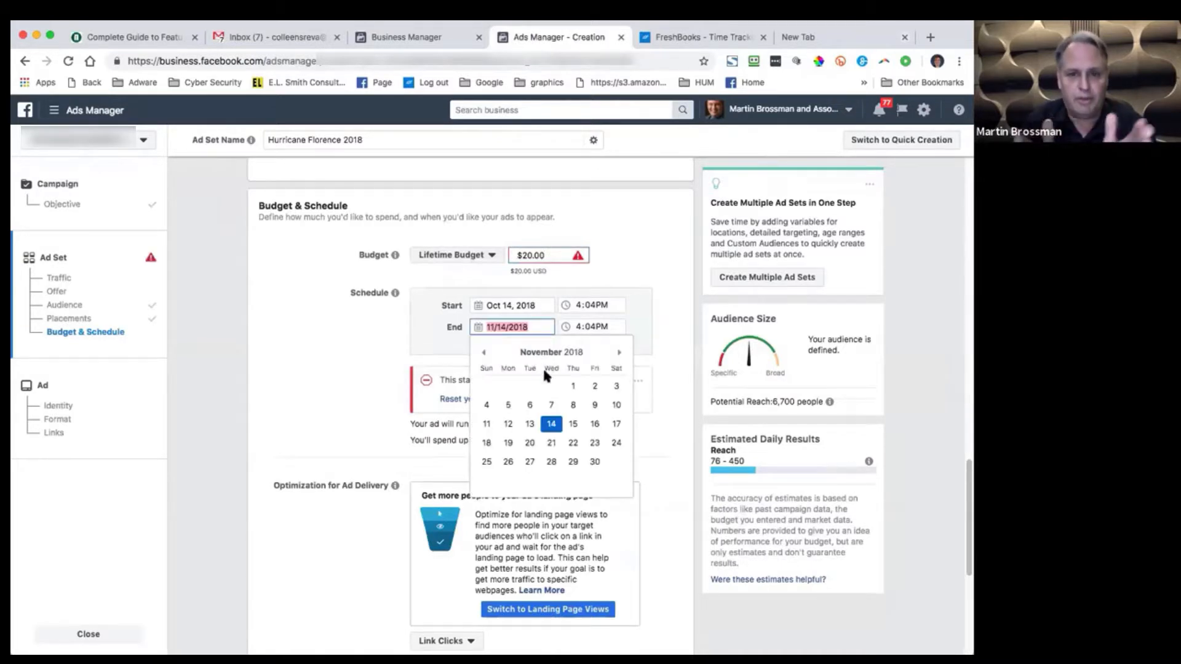
left_click(483, 353)
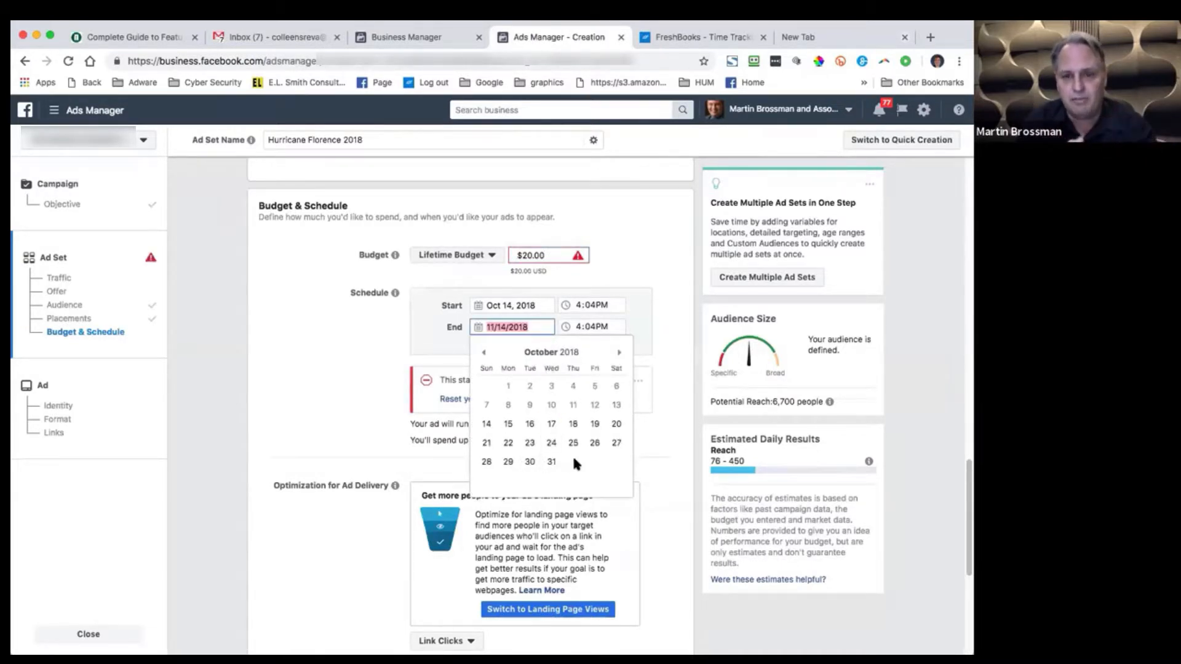
left_click(614, 425)
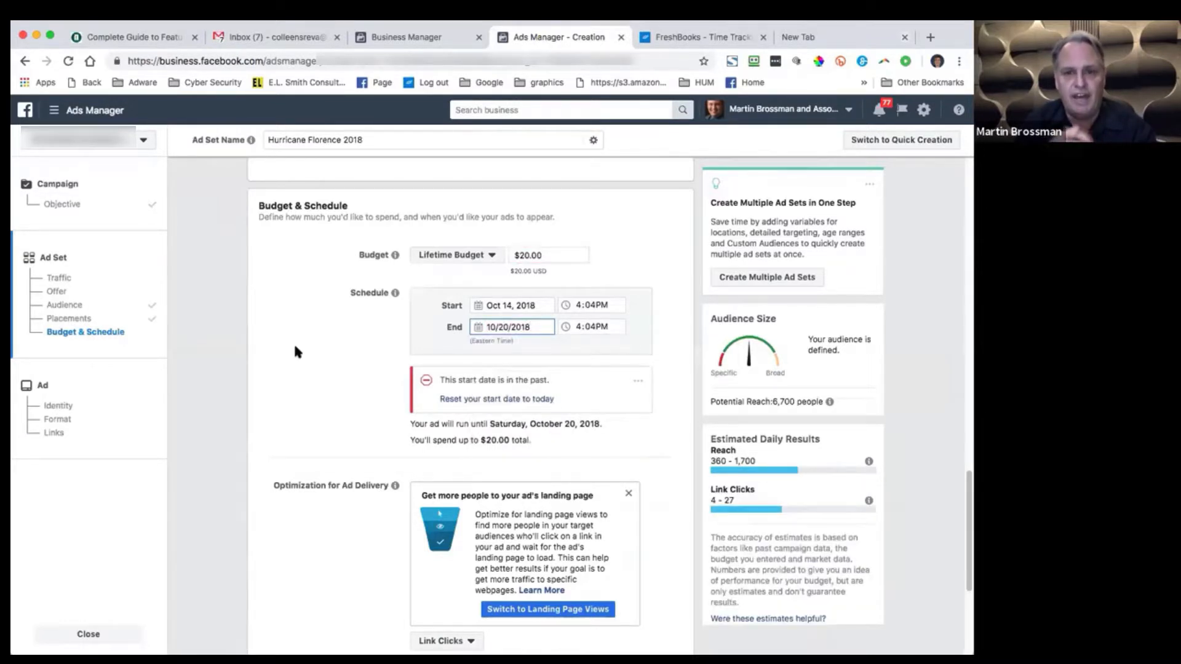
left_click(578, 302)
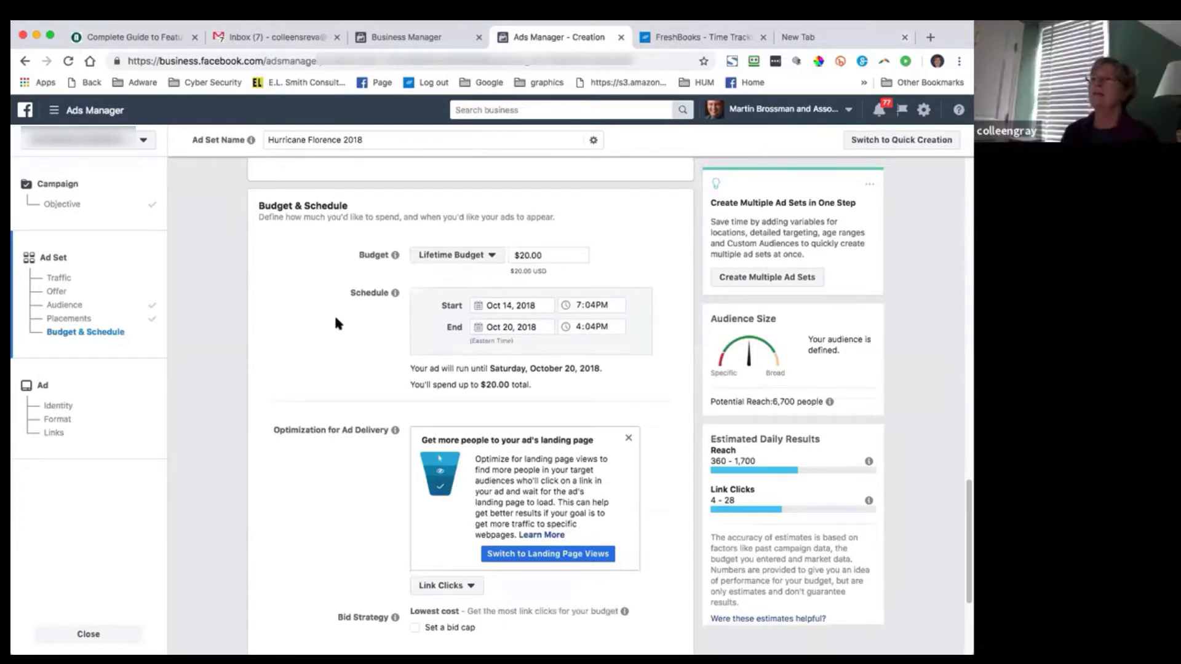
Step: Review the available budget types, the schedule settings and the Optimization for Ad Delivery choices
left_click(466, 259)
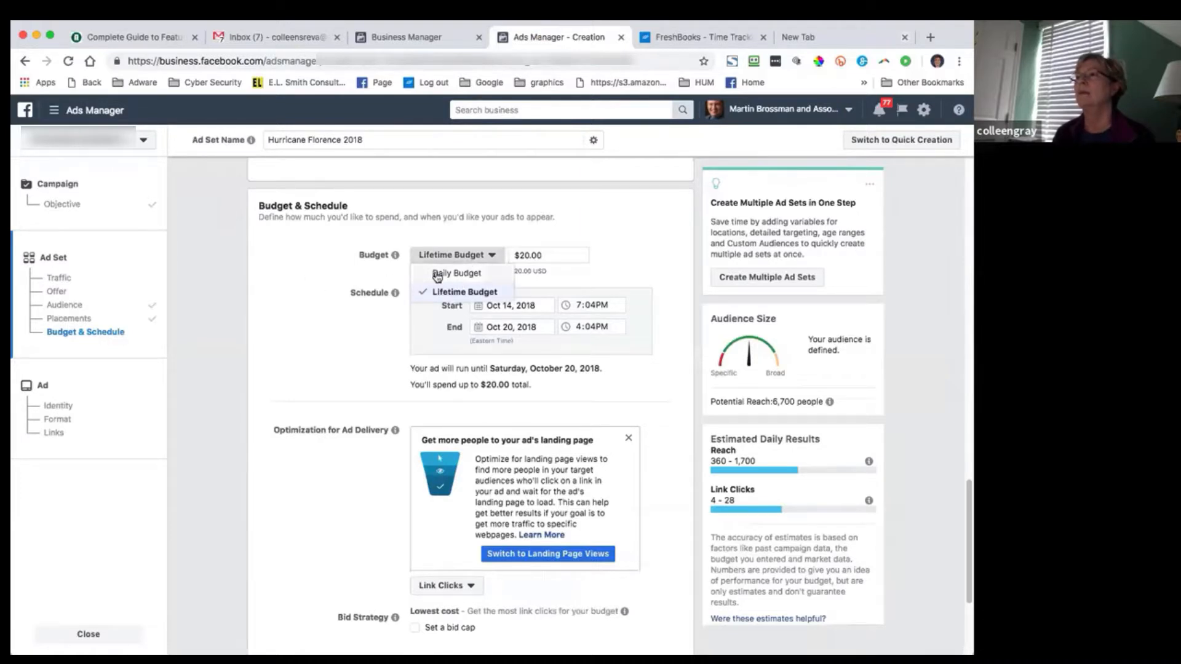
left_click(315, 256)
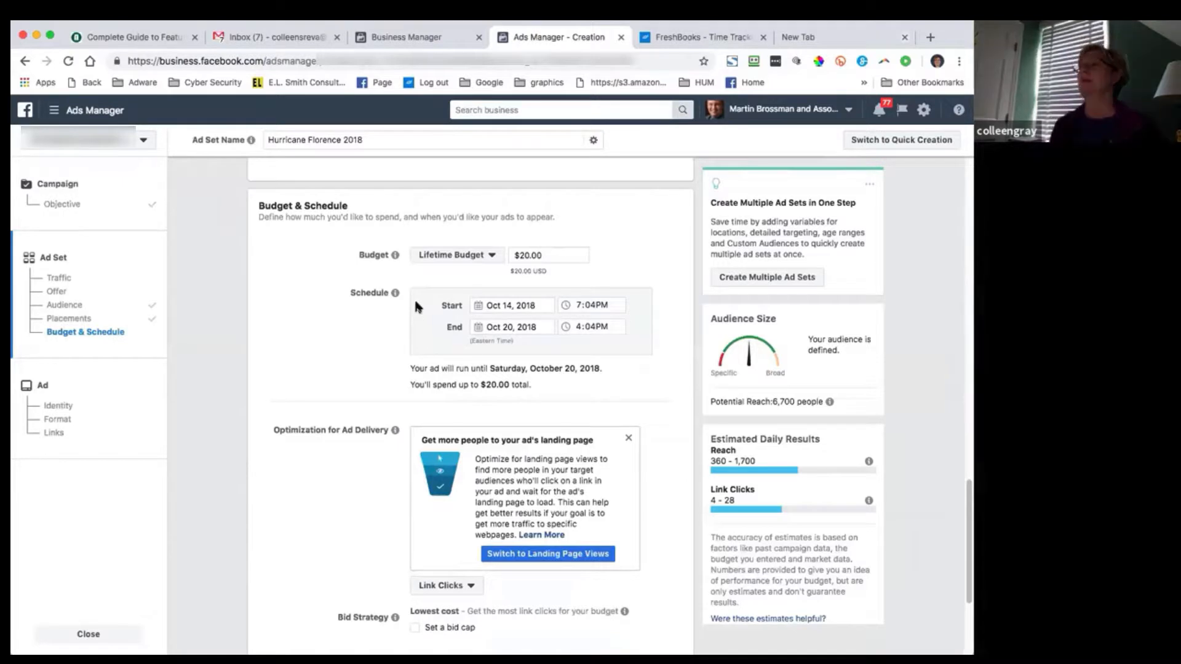
scroll(430, 349, "down", 1)
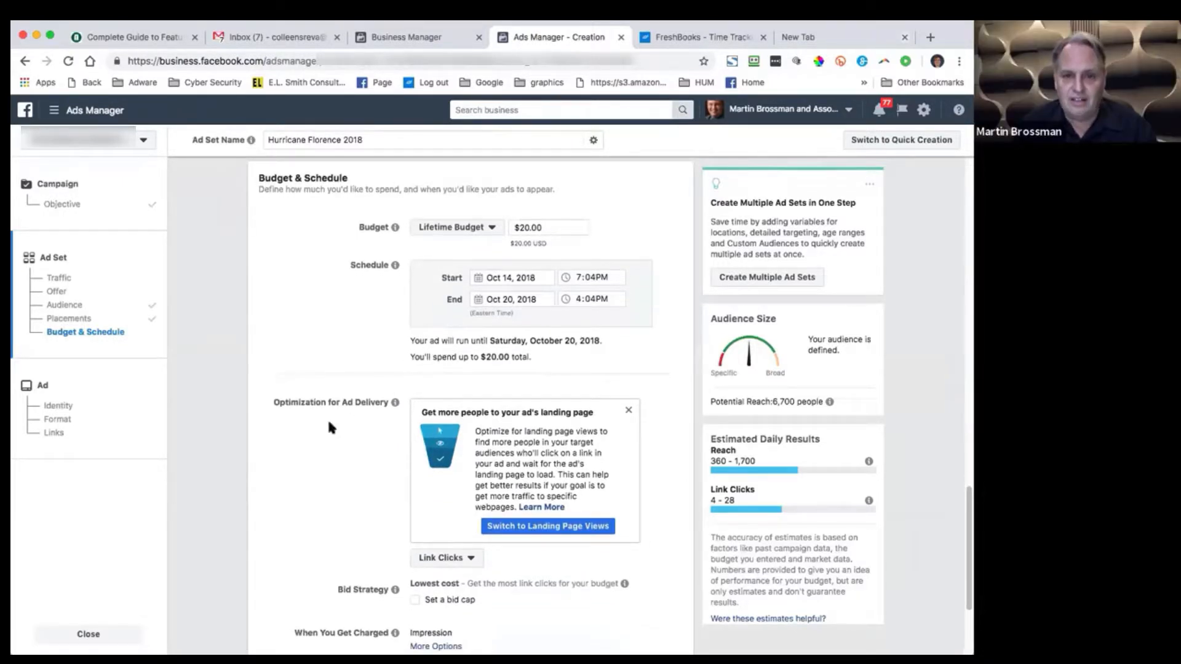
scroll(320, 418, "down", 3)
scroll(319, 426, "down", 1)
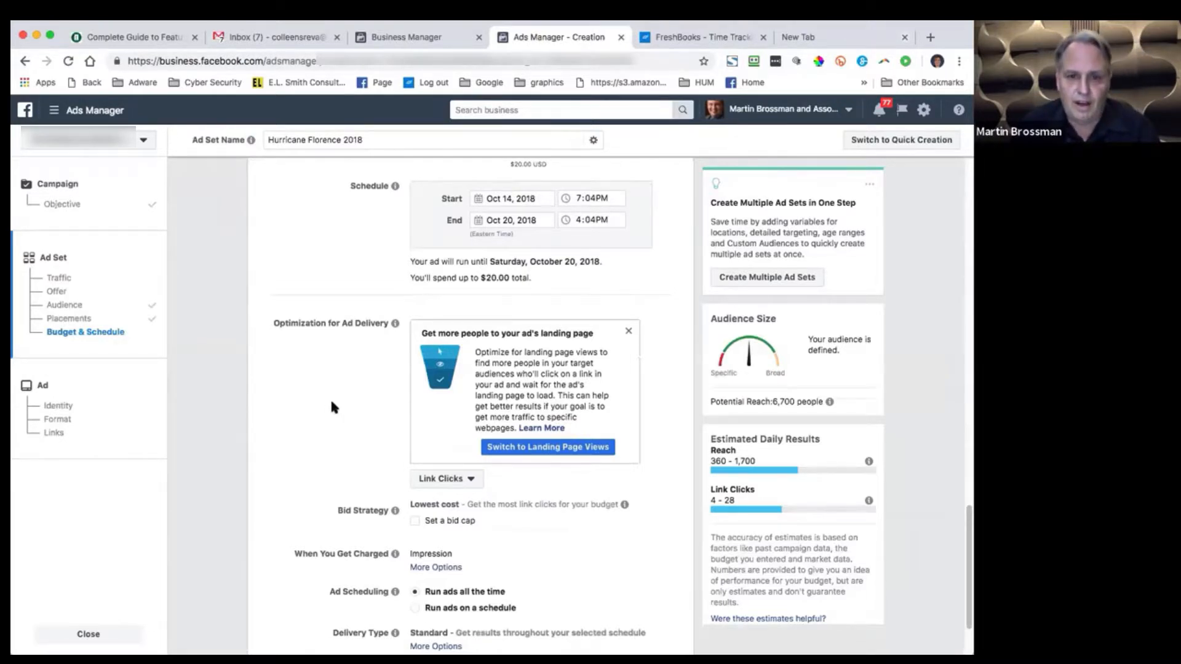
scroll(305, 387, "up", 4)
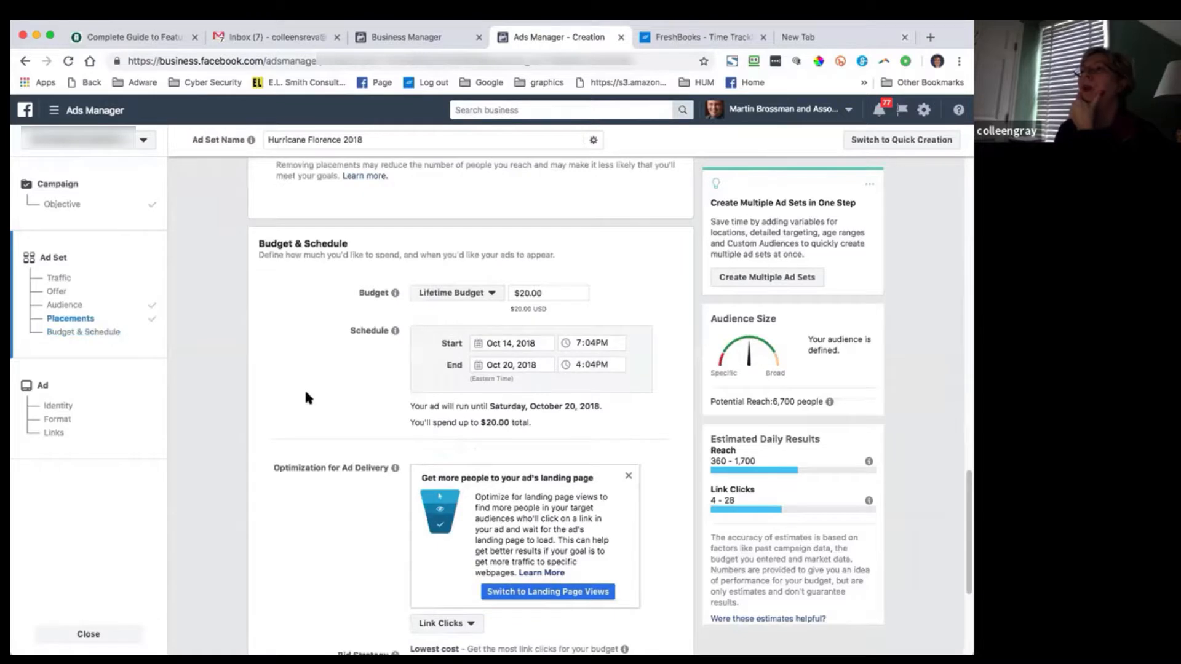
scroll(305, 390, "down", 3)
scroll(306, 394, "down", 2)
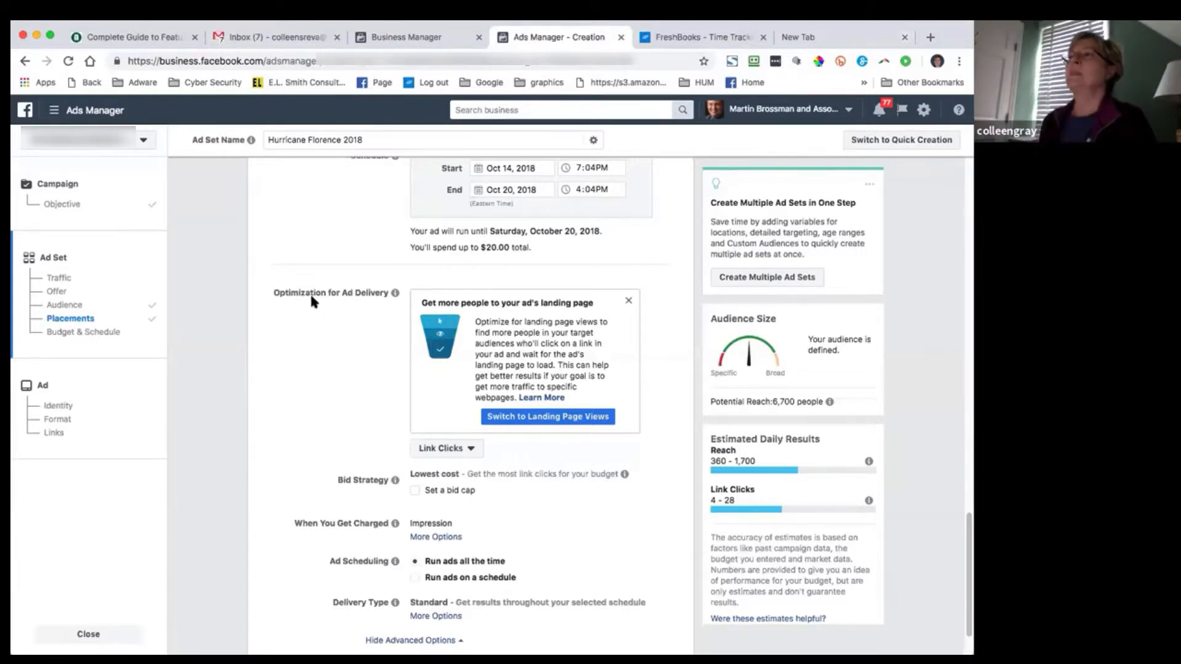
left_click(470, 450)
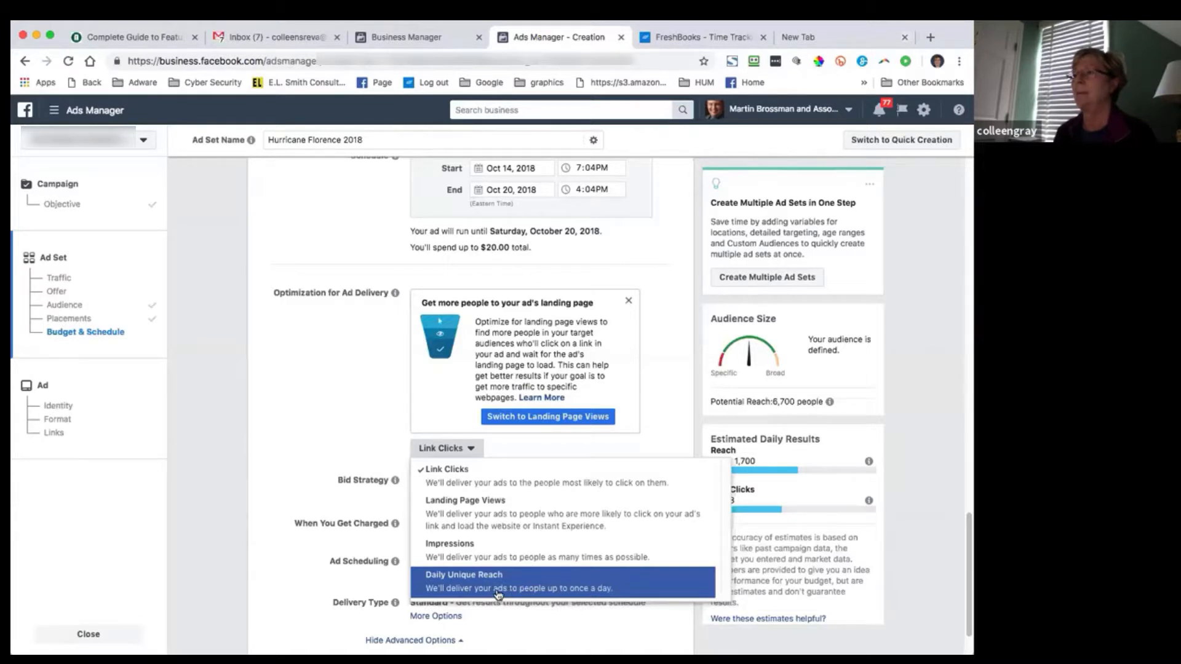
left_click(328, 406)
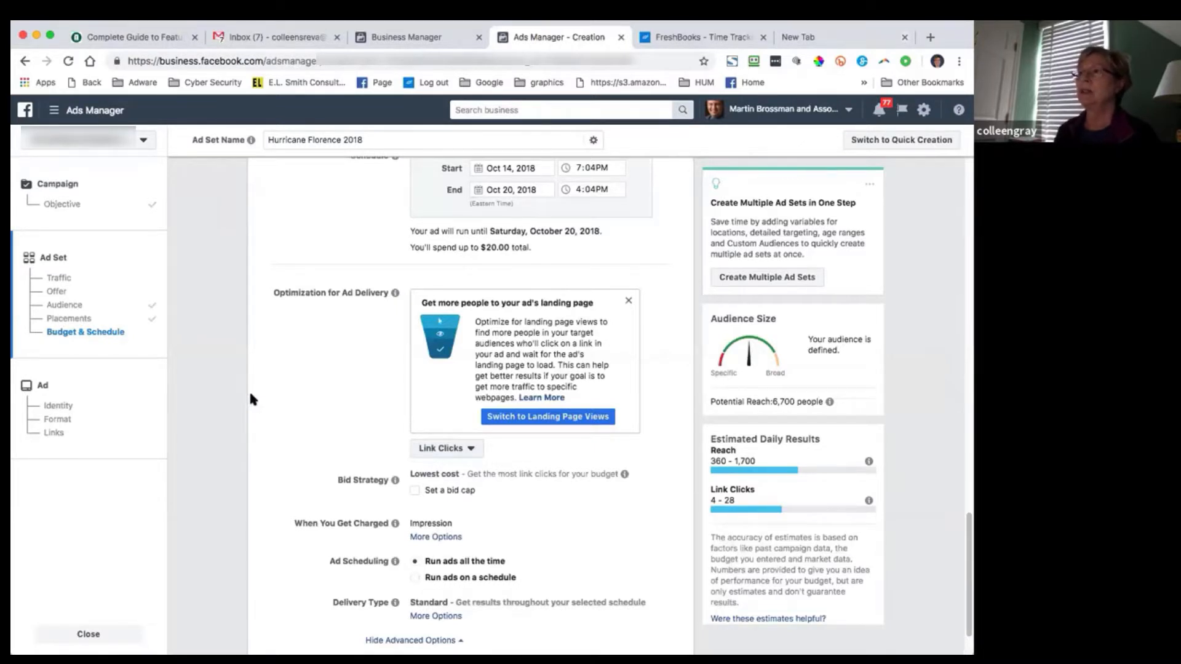
Step: Try a bid cap per link click on the Lowest cost bid strategy and remove it again
scroll(249, 393, "down", 2)
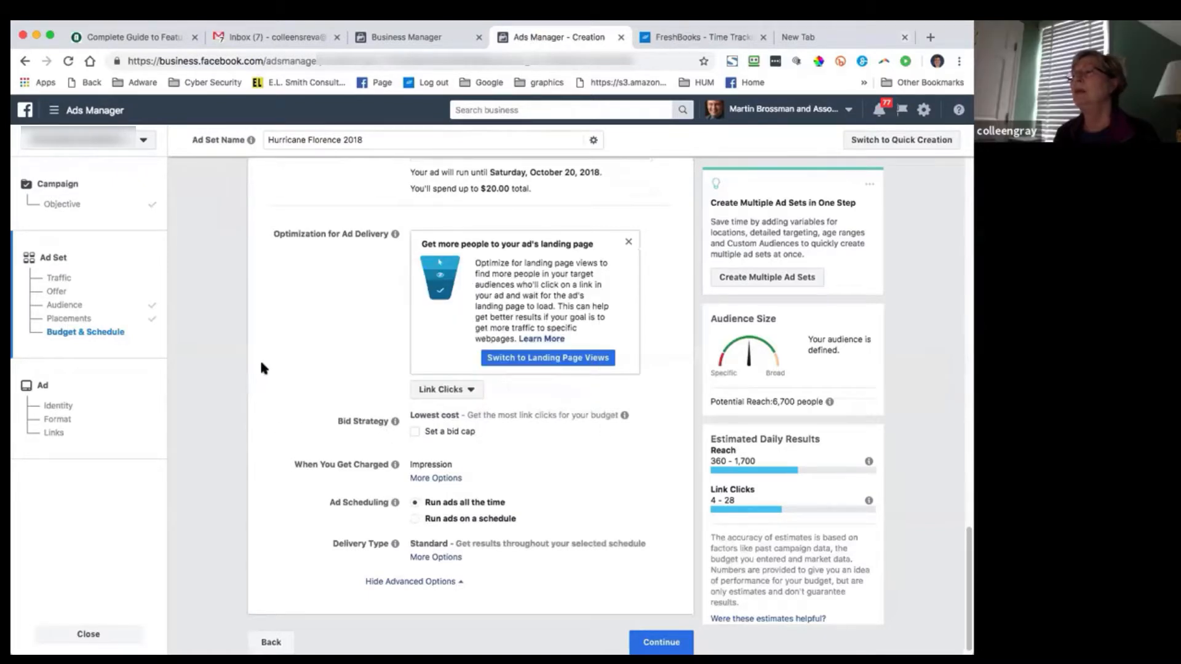
left_click(415, 433)
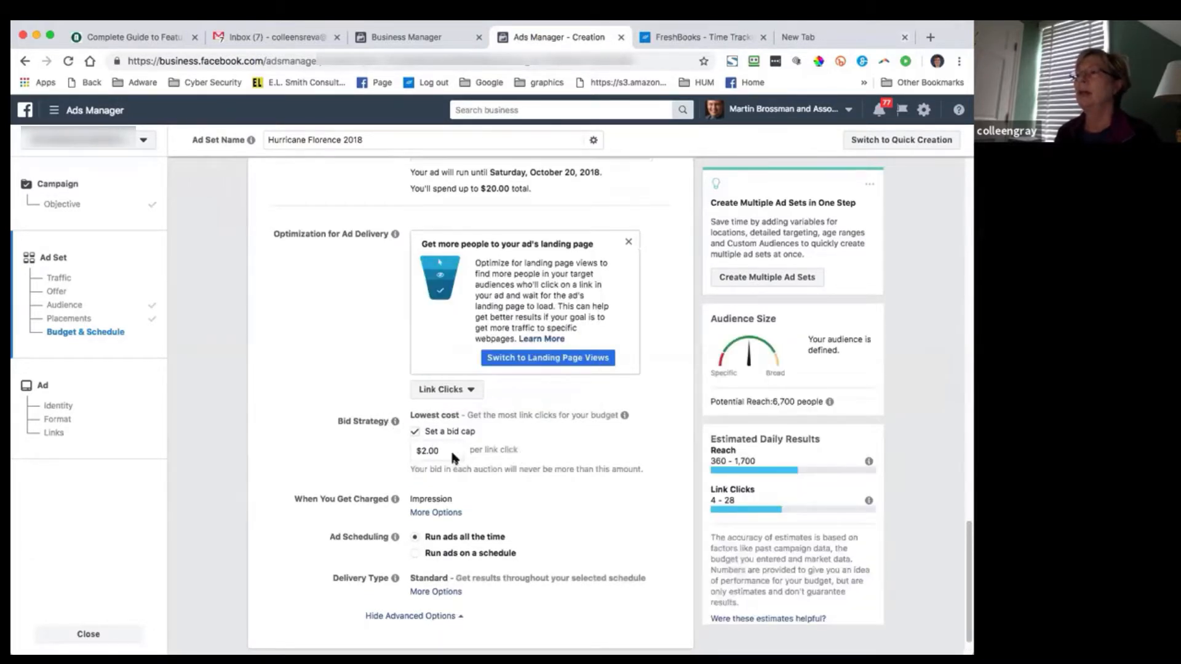
left_click(415, 431)
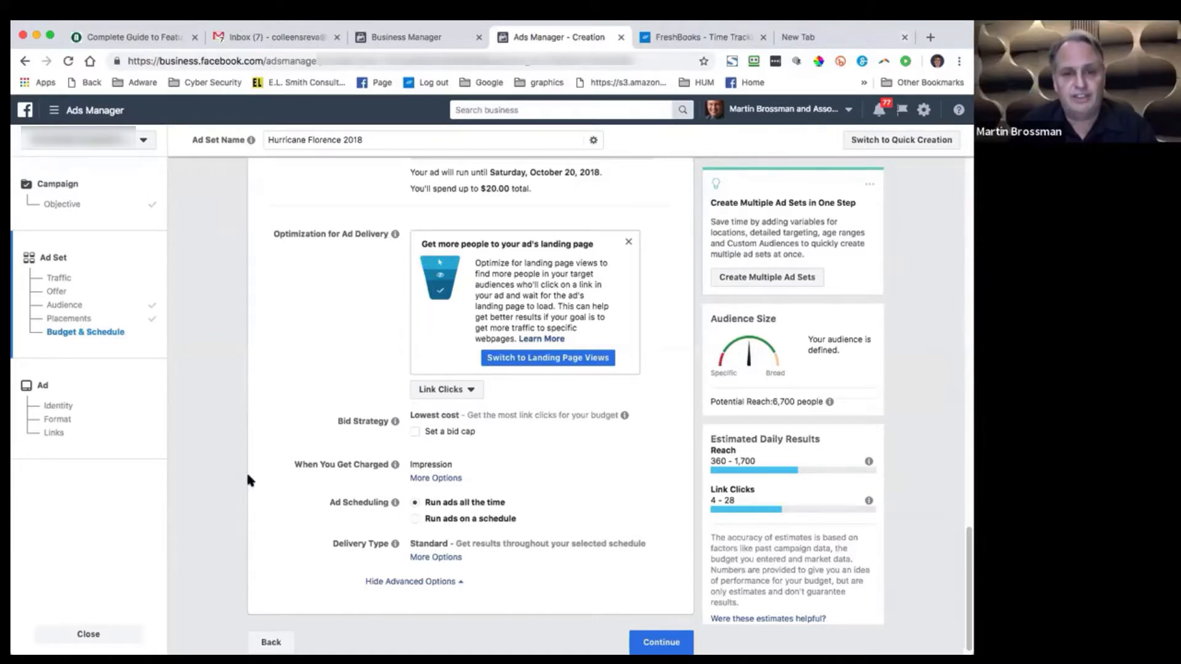
Step: Expand the Delivery Type options and examine the explanation of Accelerated delivery
scroll(248, 479, "down", 1)
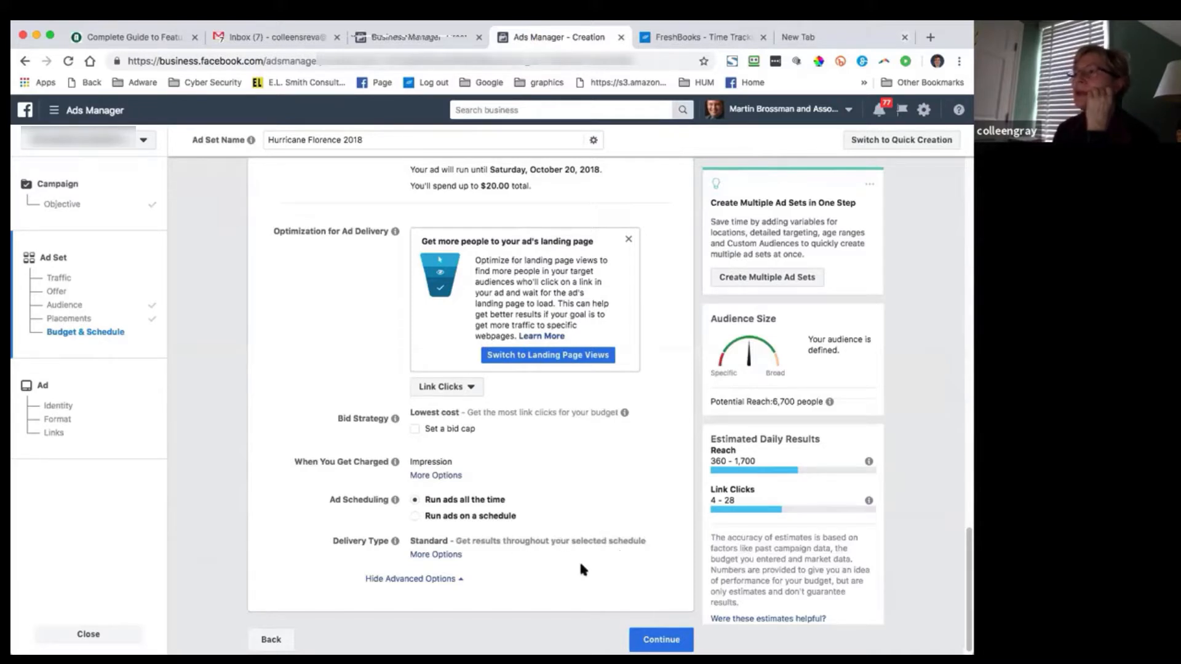
scroll(240, 559, "down", 1)
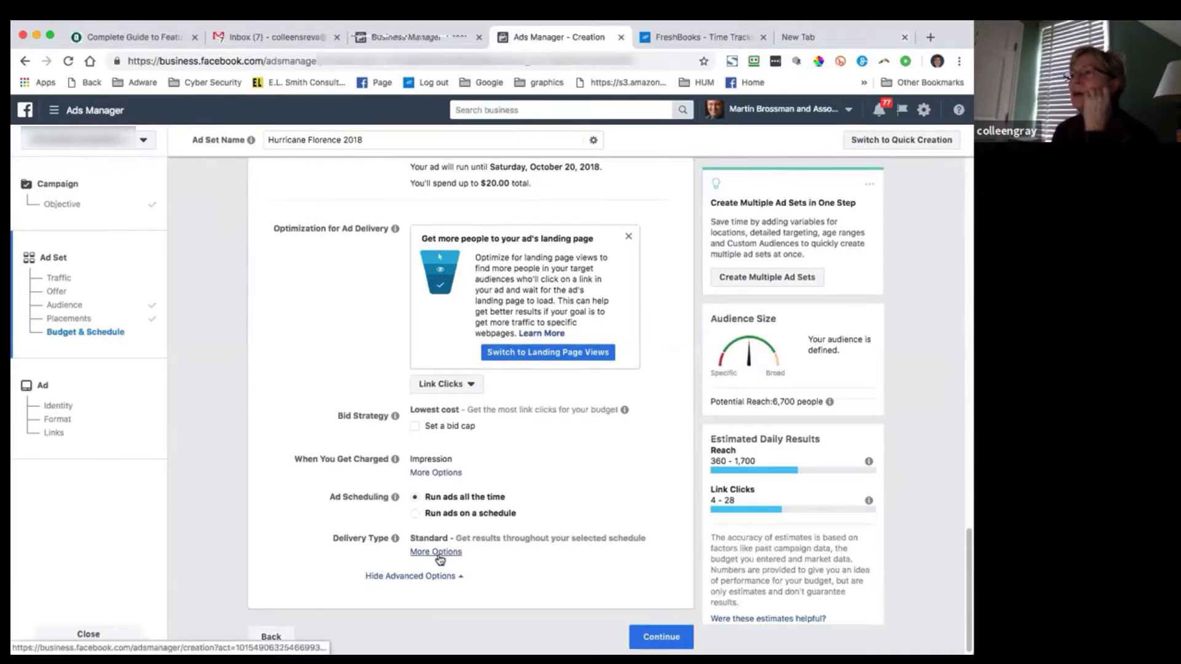
left_click(438, 553)
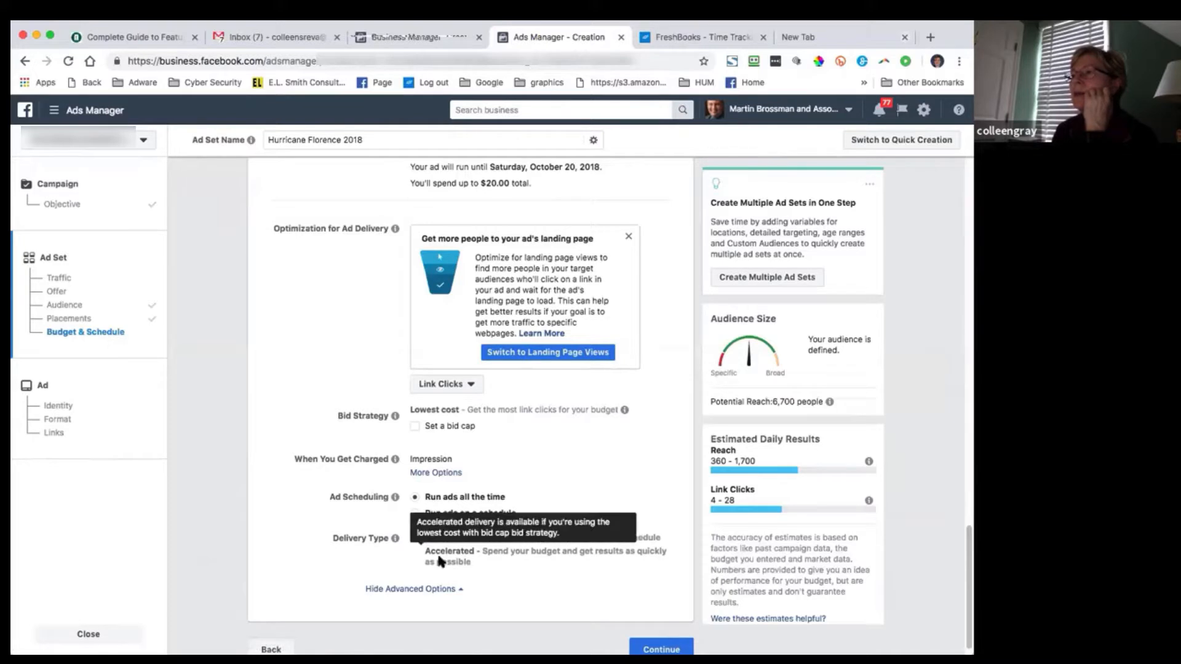
mouse_move(431, 569)
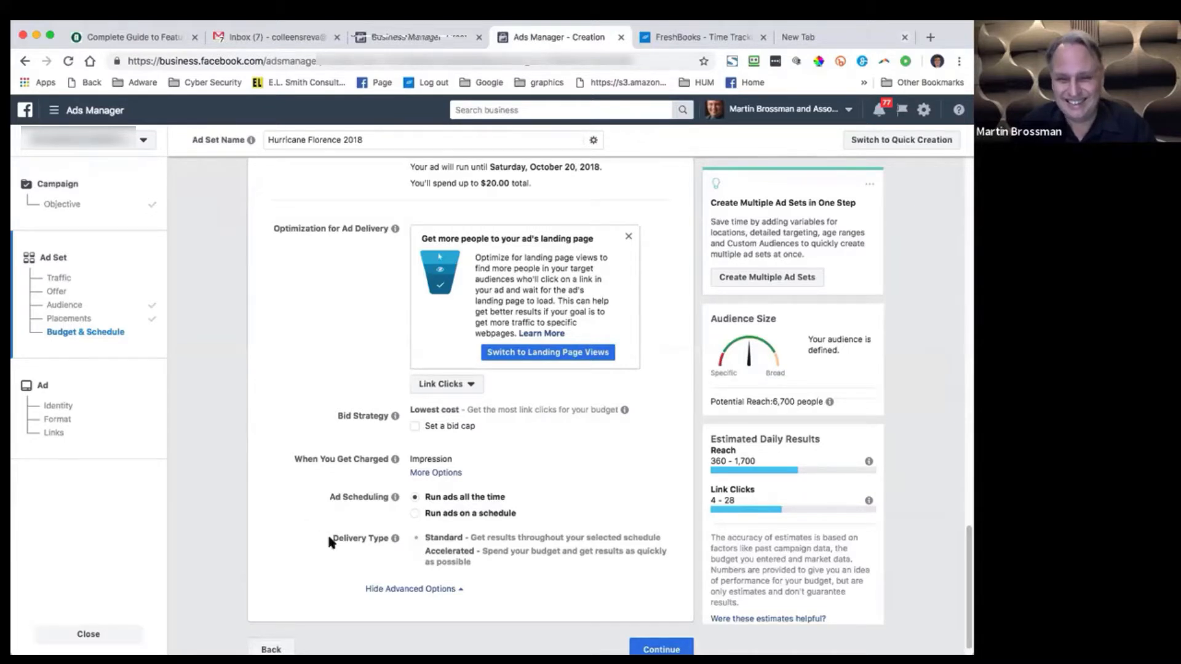
scroll(617, 545, "down", 1)
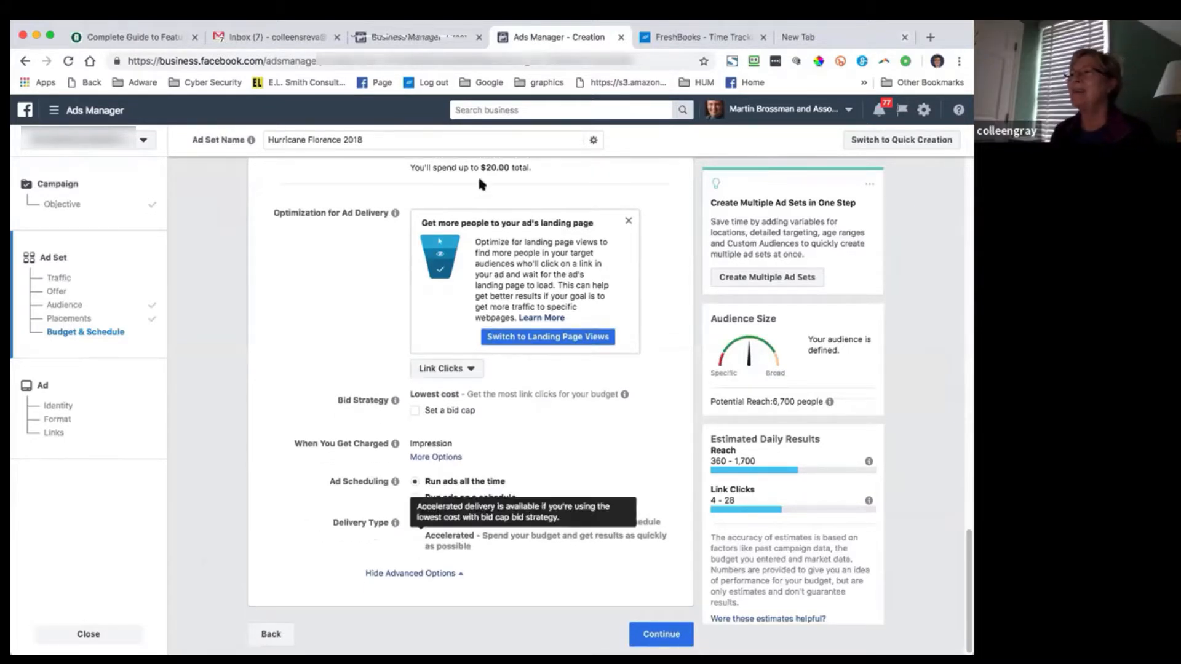
Step: Continue to the ad level and name the ad Hurricane Florence 2018
left_click(658, 626)
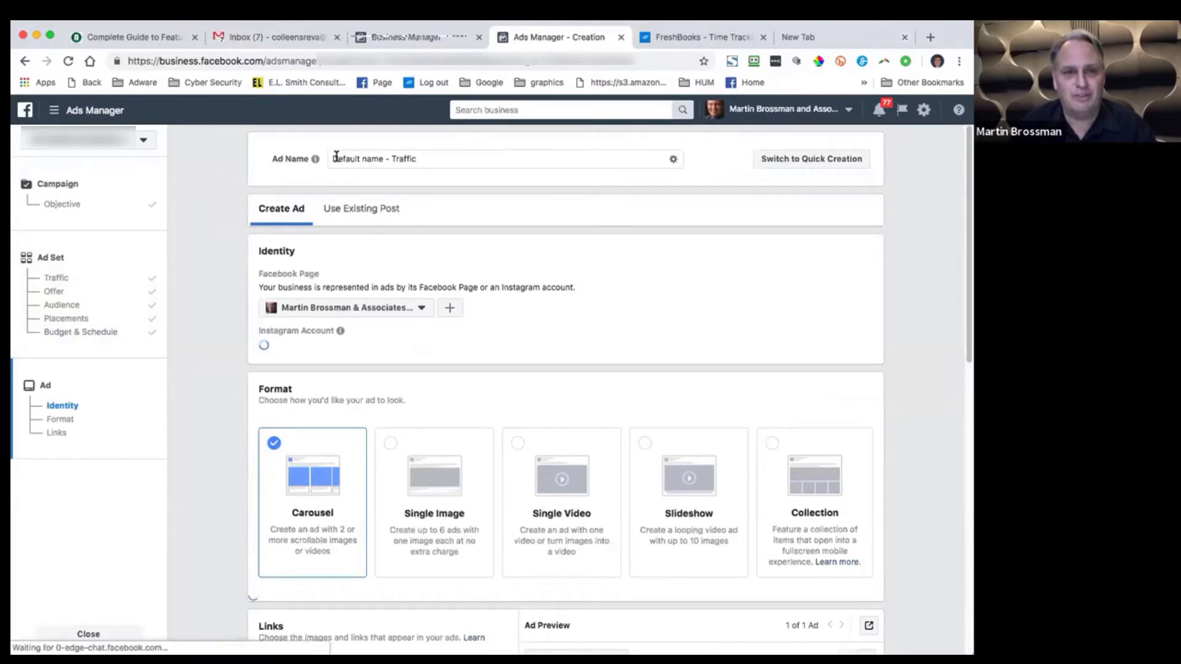
left_click_drag(336, 157, 423, 159)
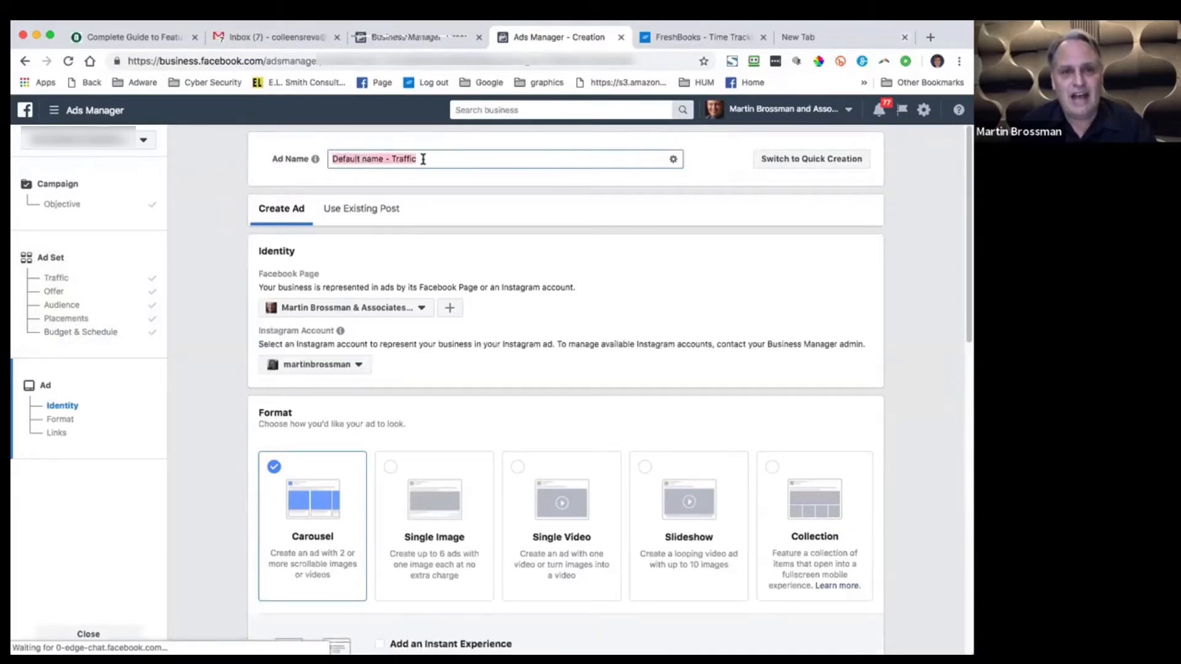
key("BackSpace")
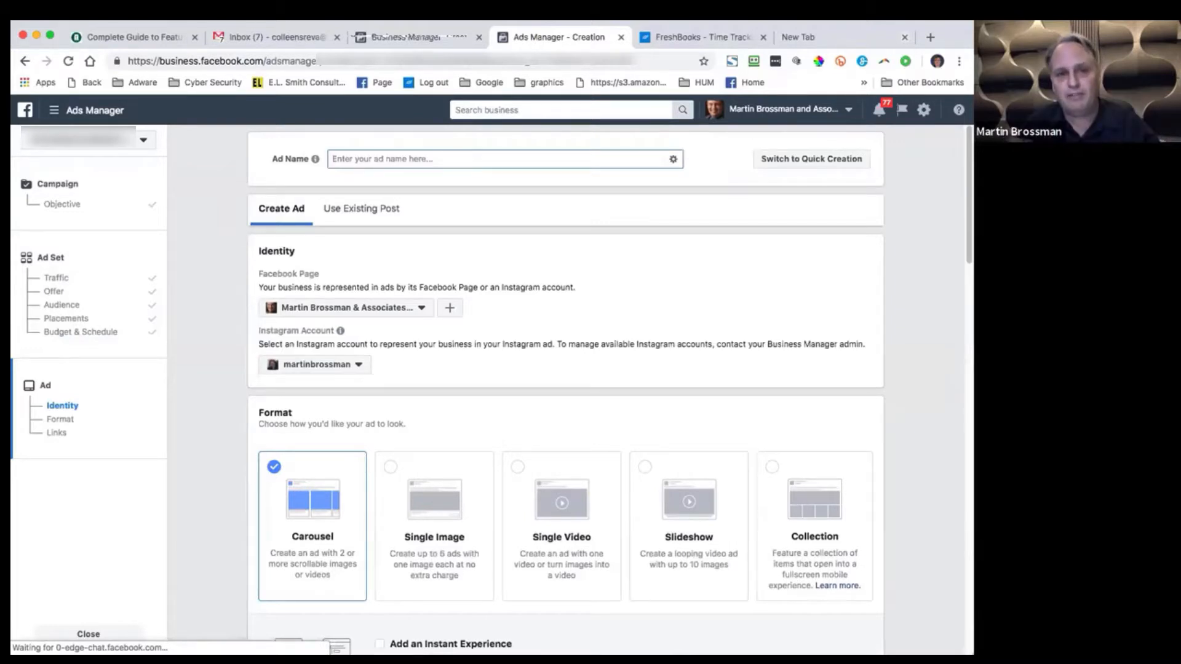
type("Hurrican")
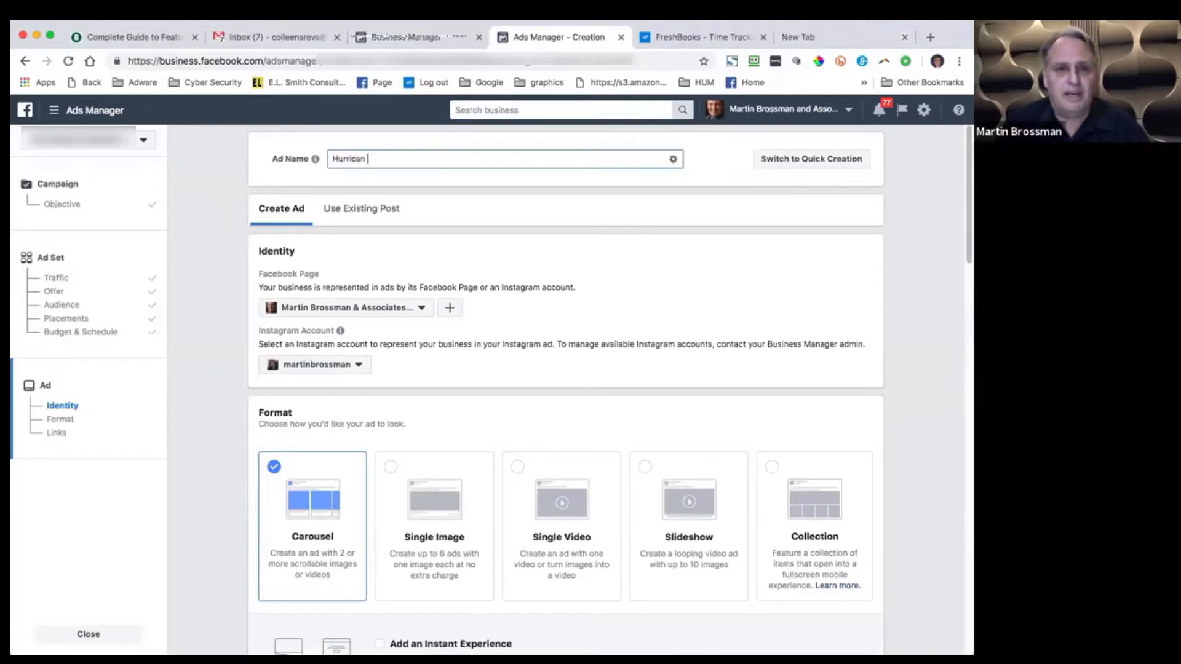
type("e Floren")
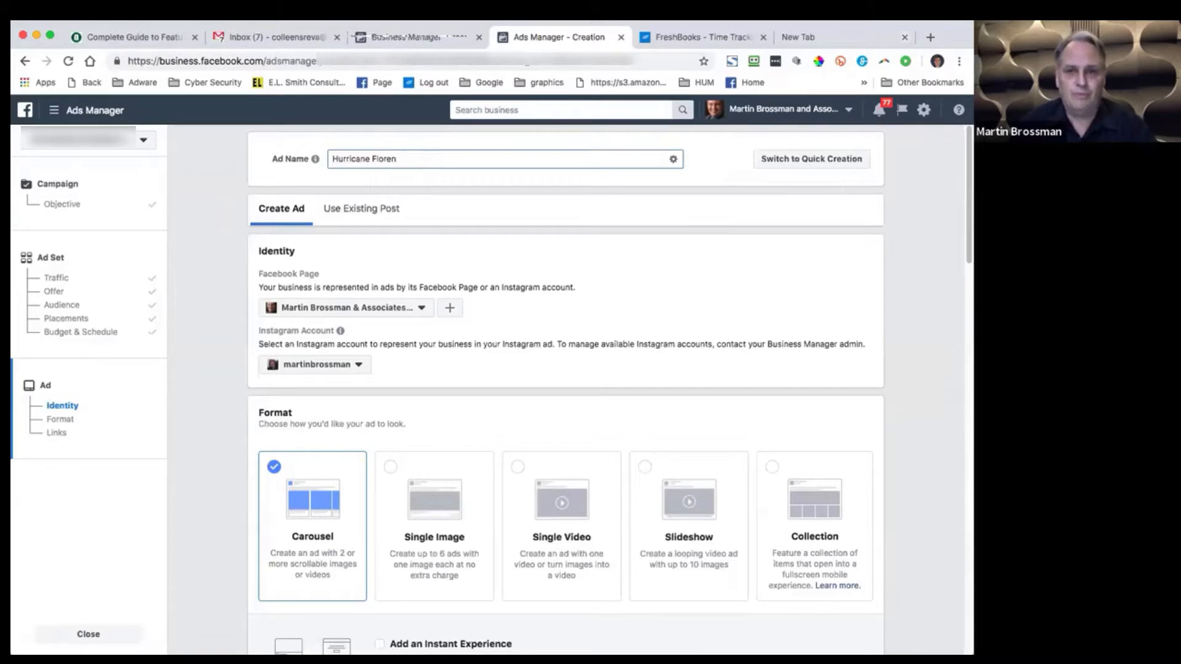
type("ce 2018")
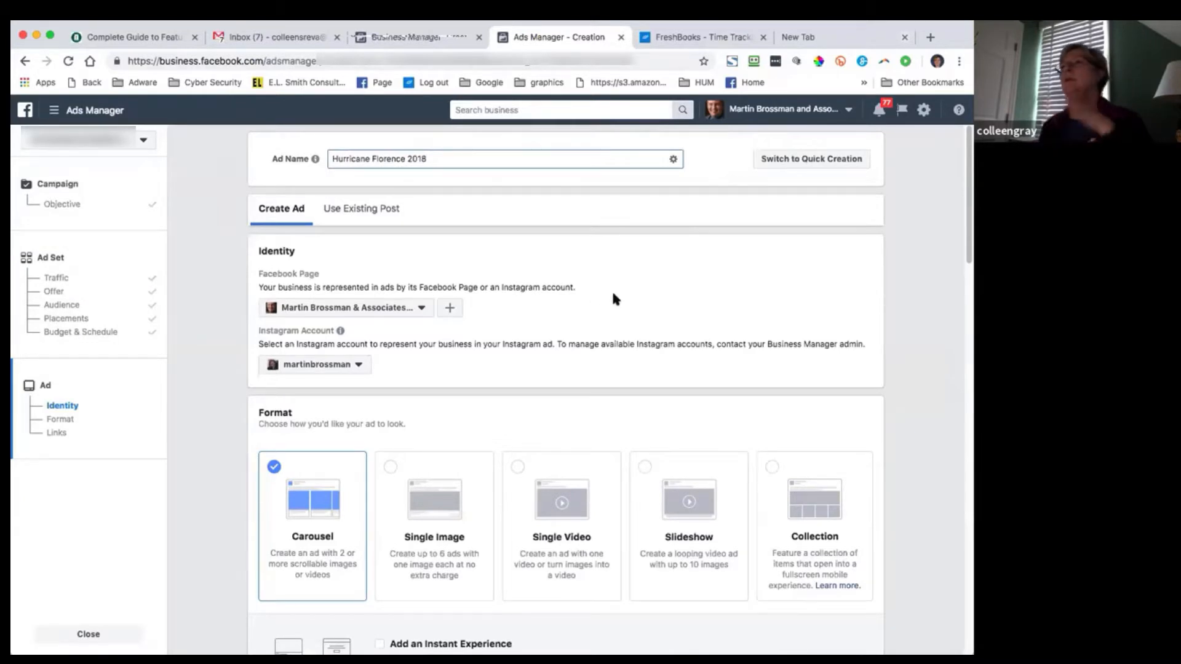
Step: Review the ad's Identity settings and the available formats, from Carousel to Collection, including the Instant Experience option
scroll(574, 282, "down", 1)
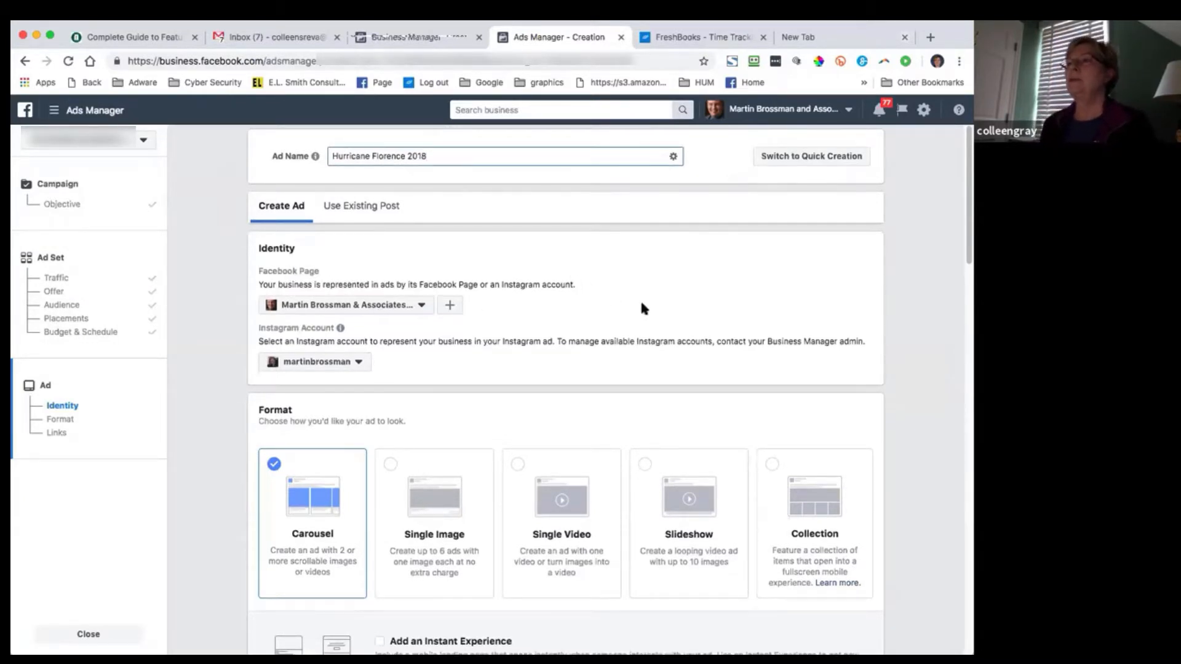
scroll(641, 306, "down", 1)
scroll(641, 306, "down", 3)
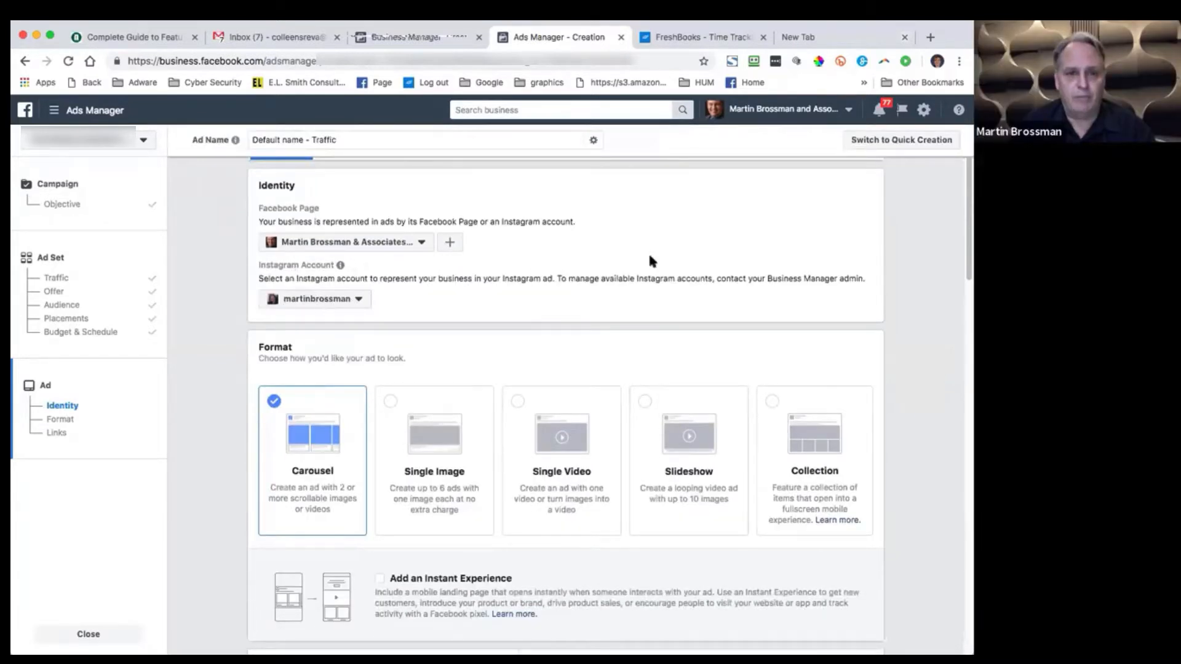
scroll(645, 251, "down", 1)
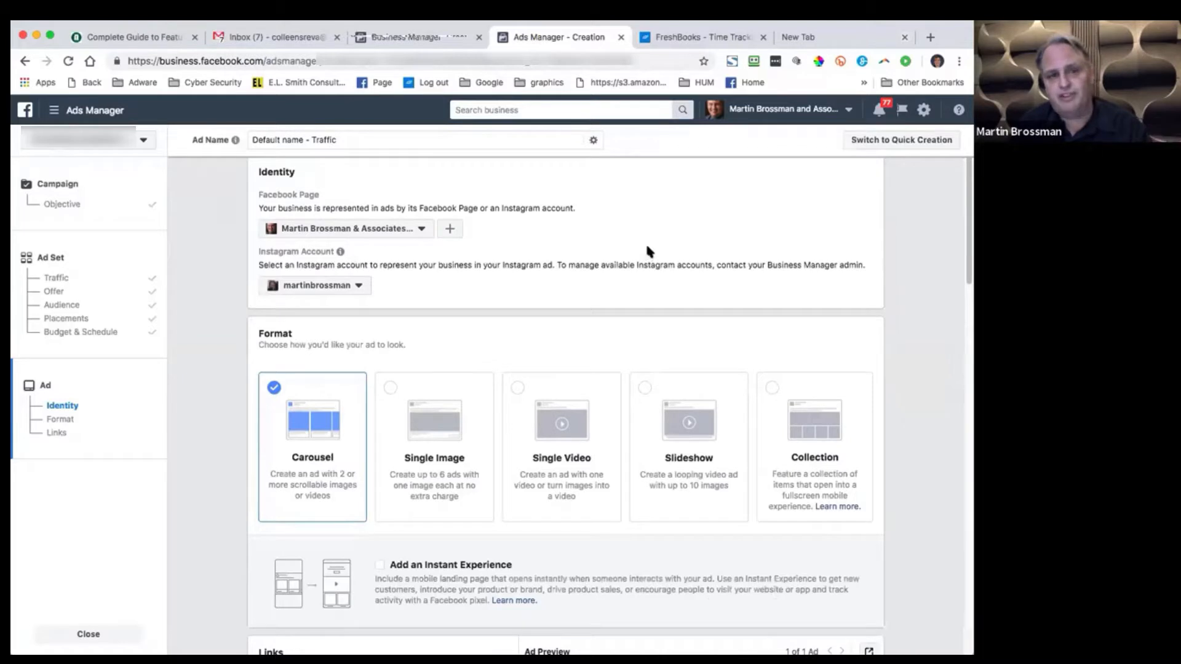
scroll(647, 251, "down", 1)
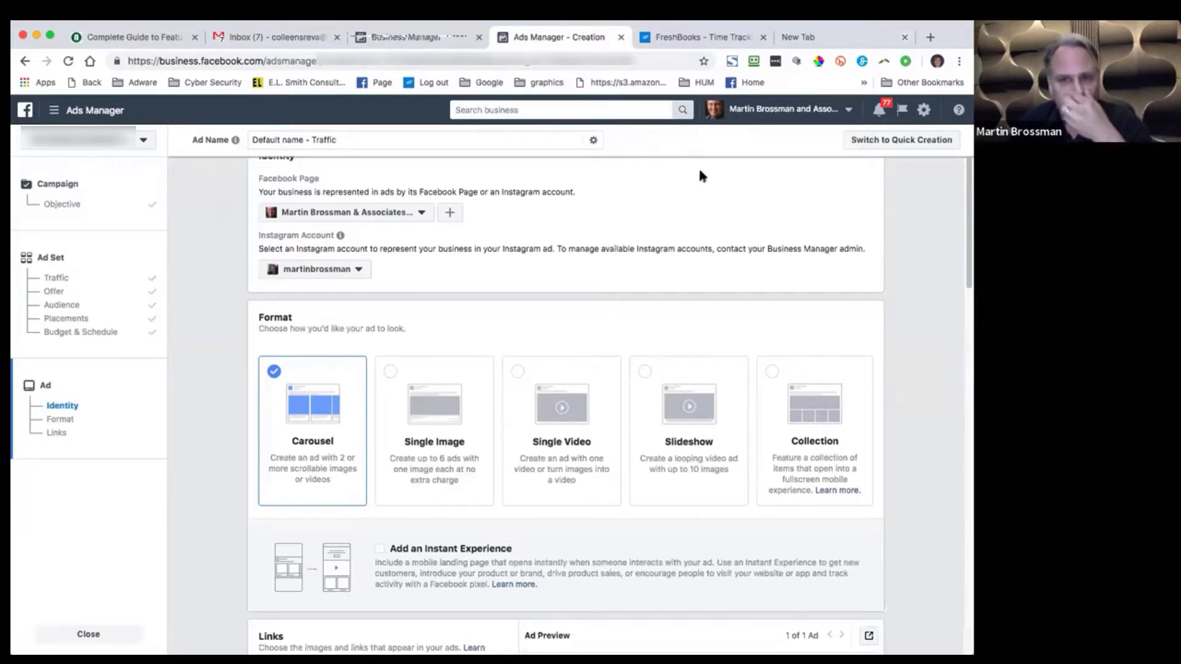
key("F11")
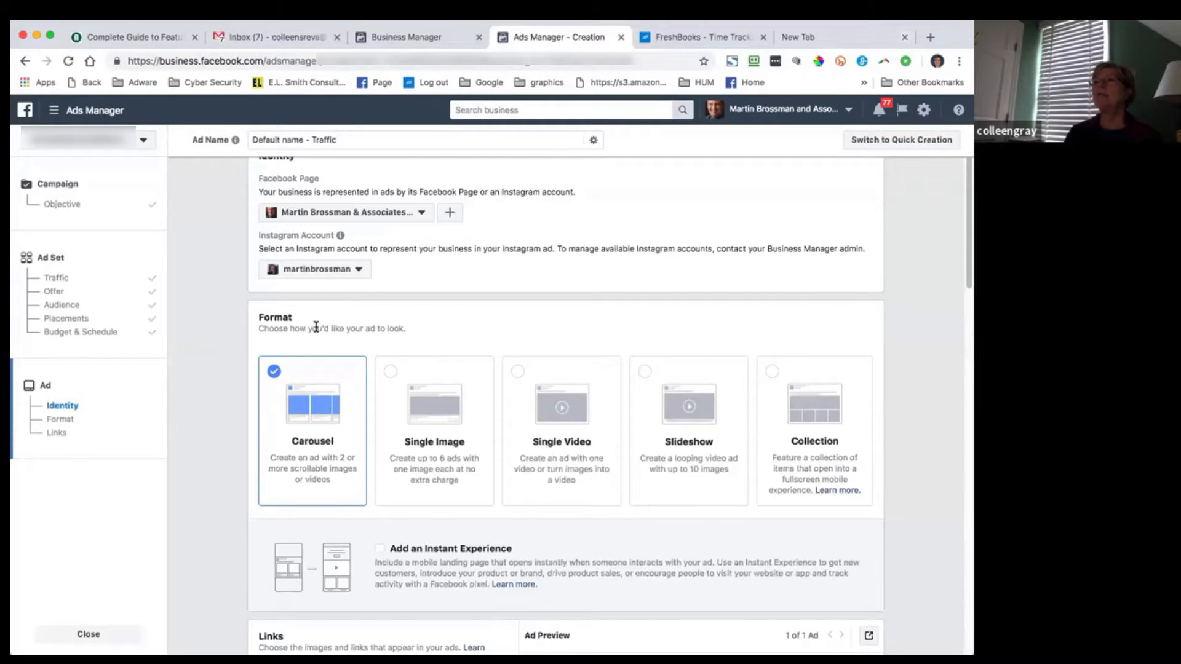
scroll(404, 337, "down", 1)
scroll(413, 360, "down", 5)
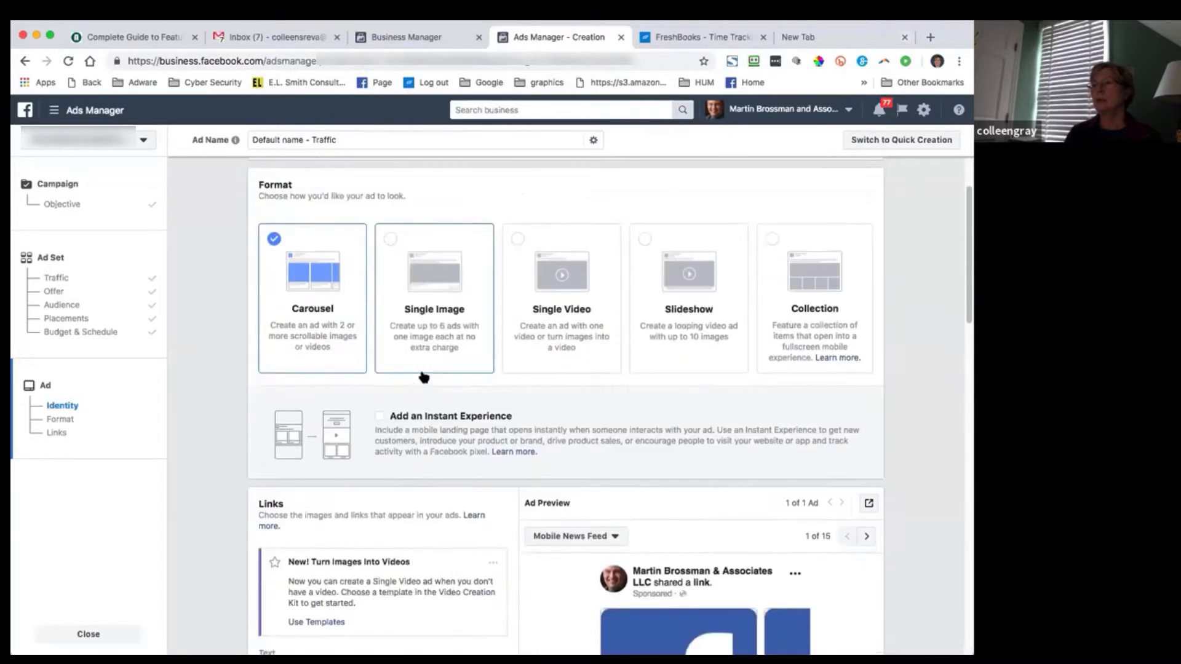
Step: Use an existing Page post for the ad, choosing the one beginning "We all are aware of all the good groups"
scroll(419, 367, "up", 8)
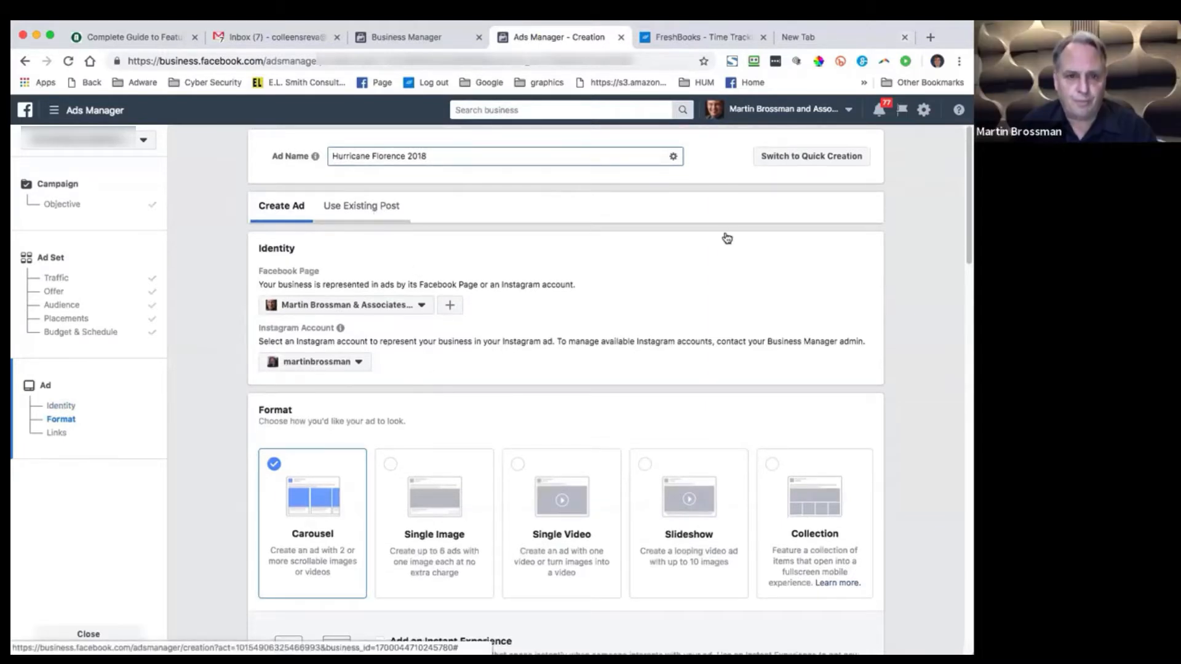
left_click(361, 207)
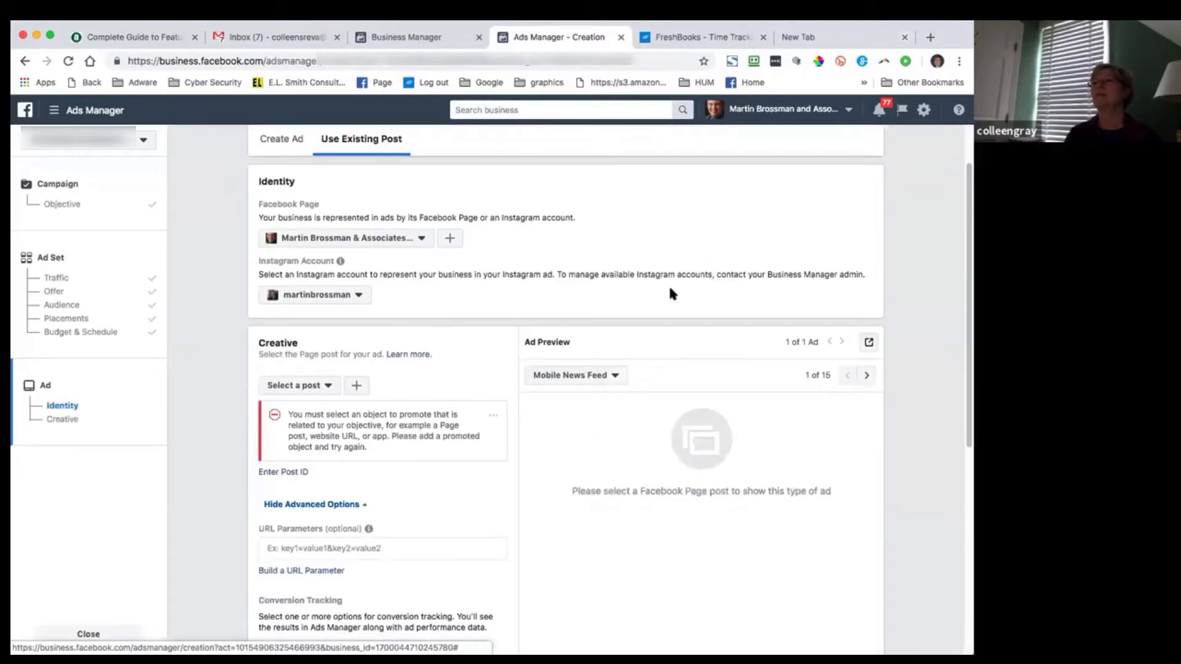
scroll(663, 282, "up", 2)
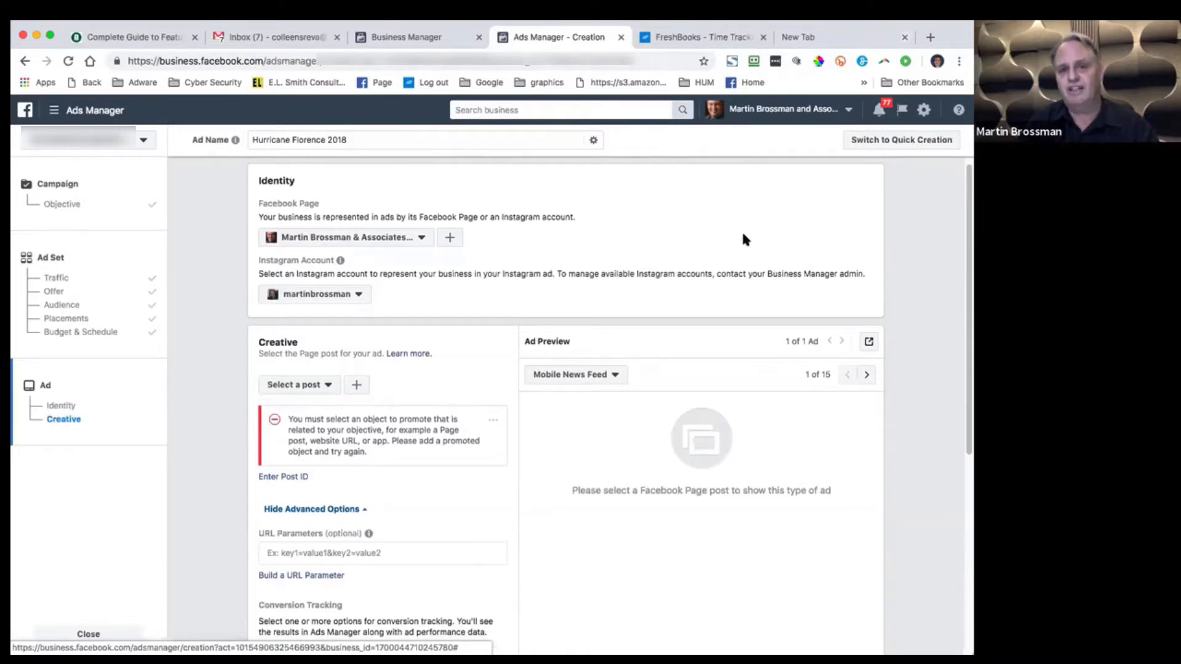
left_click(327, 384)
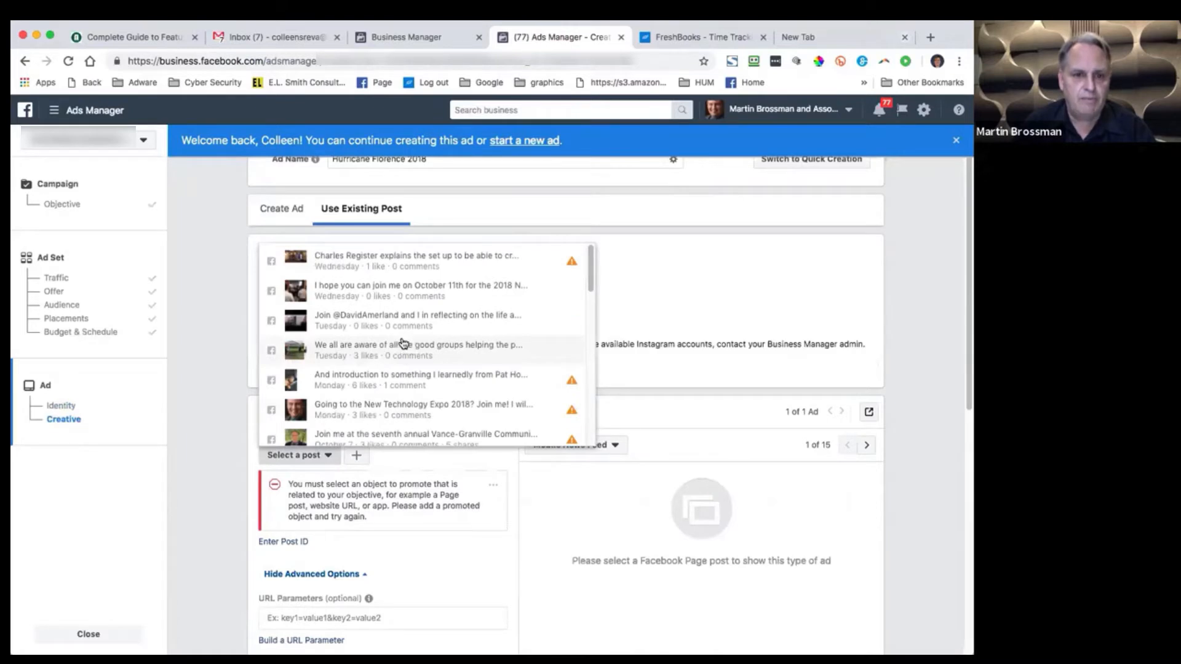
left_click(401, 345)
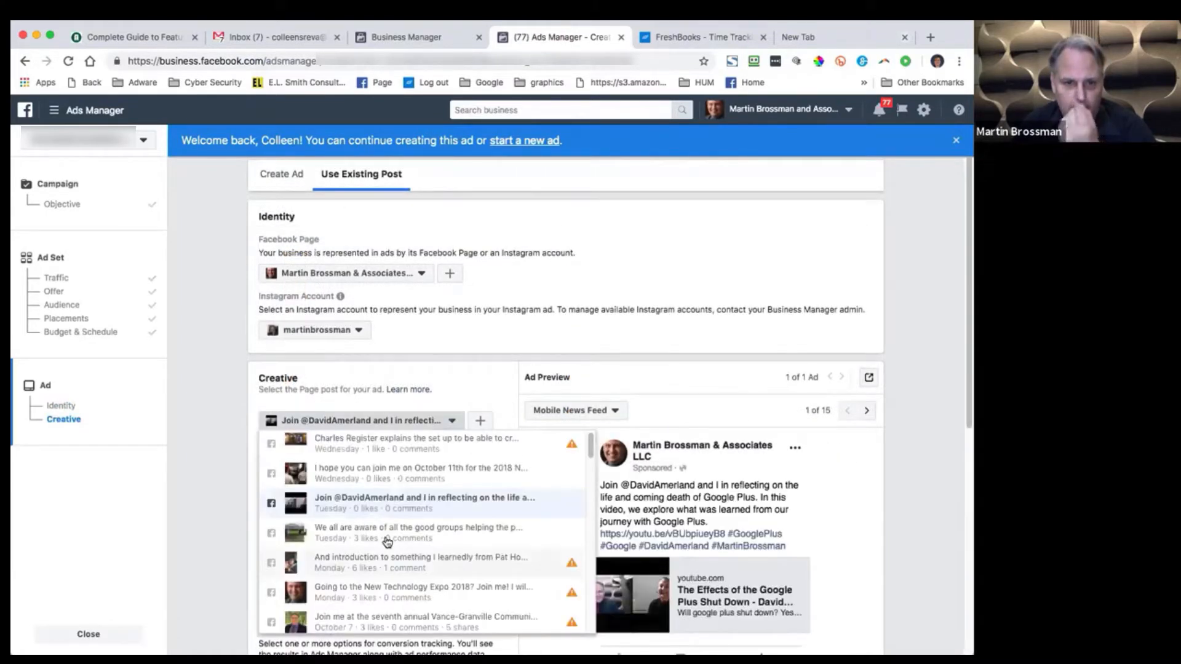
left_click(387, 535)
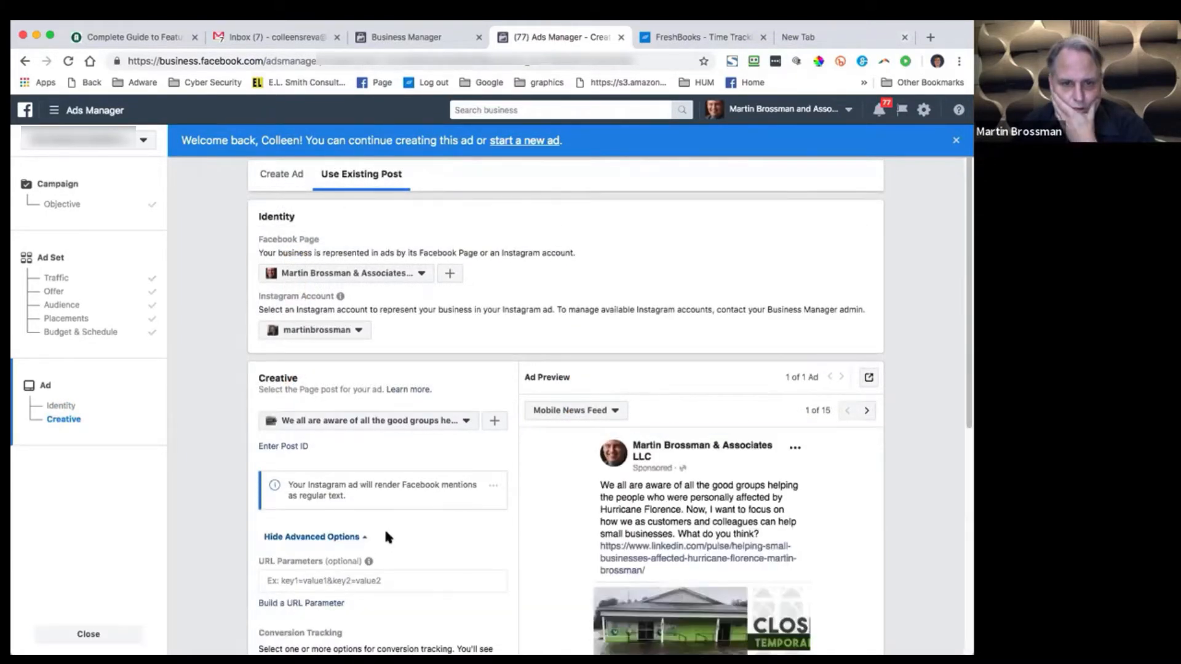
Step: Examine the selected post's Mobile News Feed preview along with the URL parameter and conversion tracking options
scroll(344, 492, "down", 3)
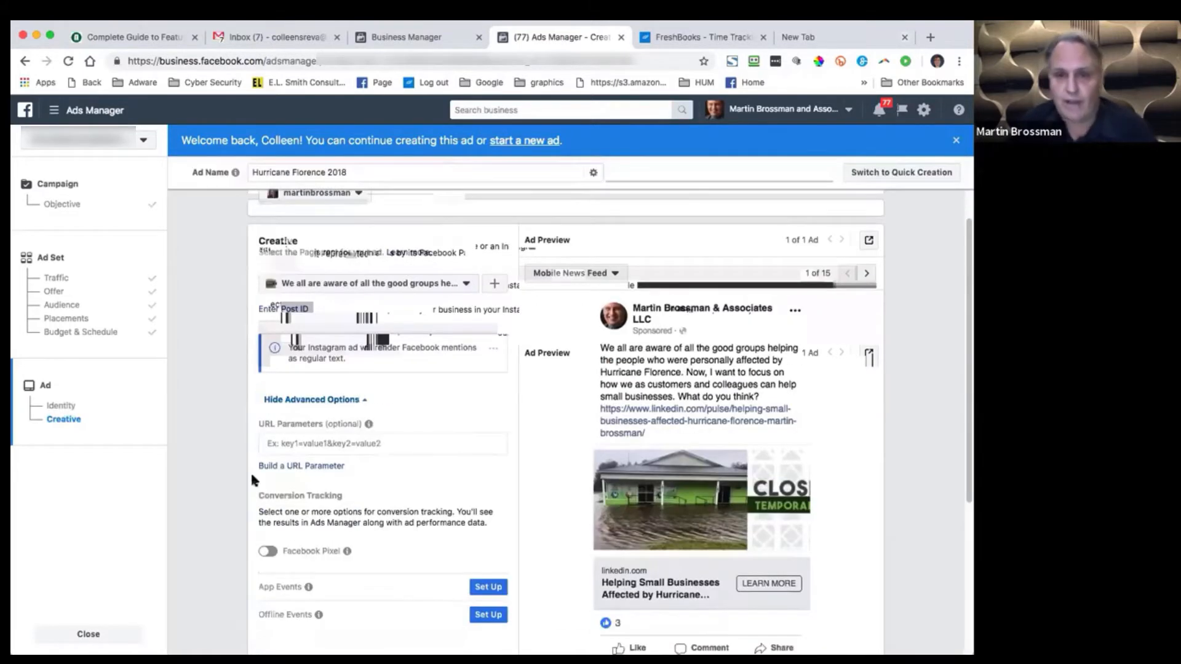
scroll(220, 467, "down", 1)
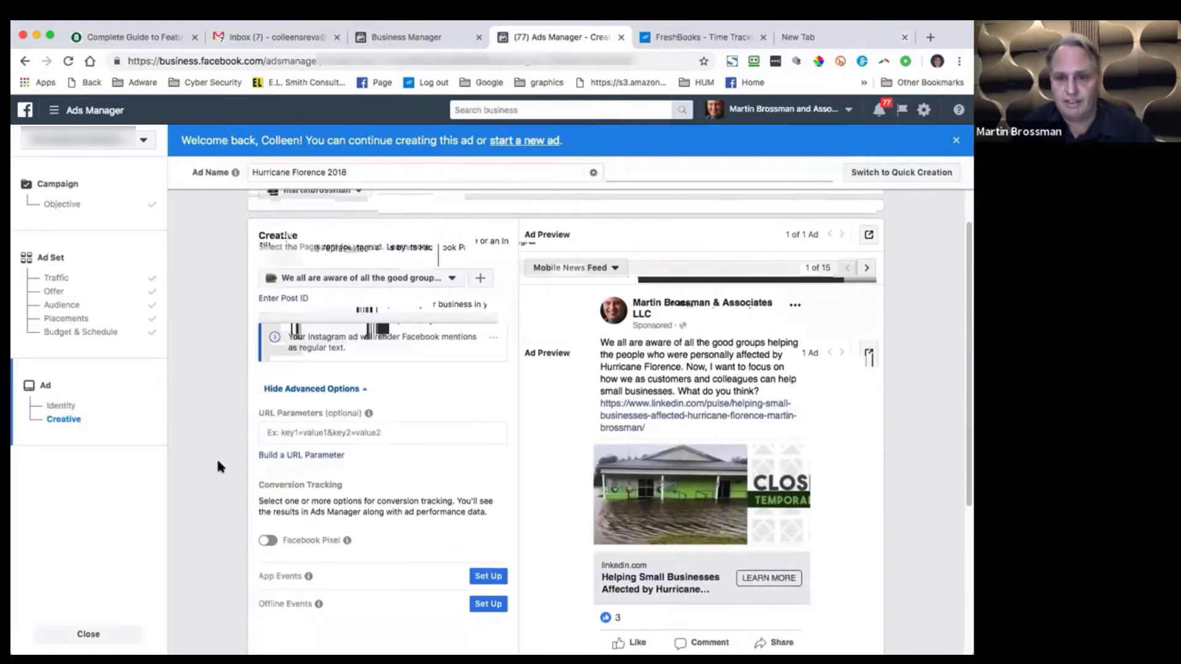
scroll(216, 457, "down", 1)
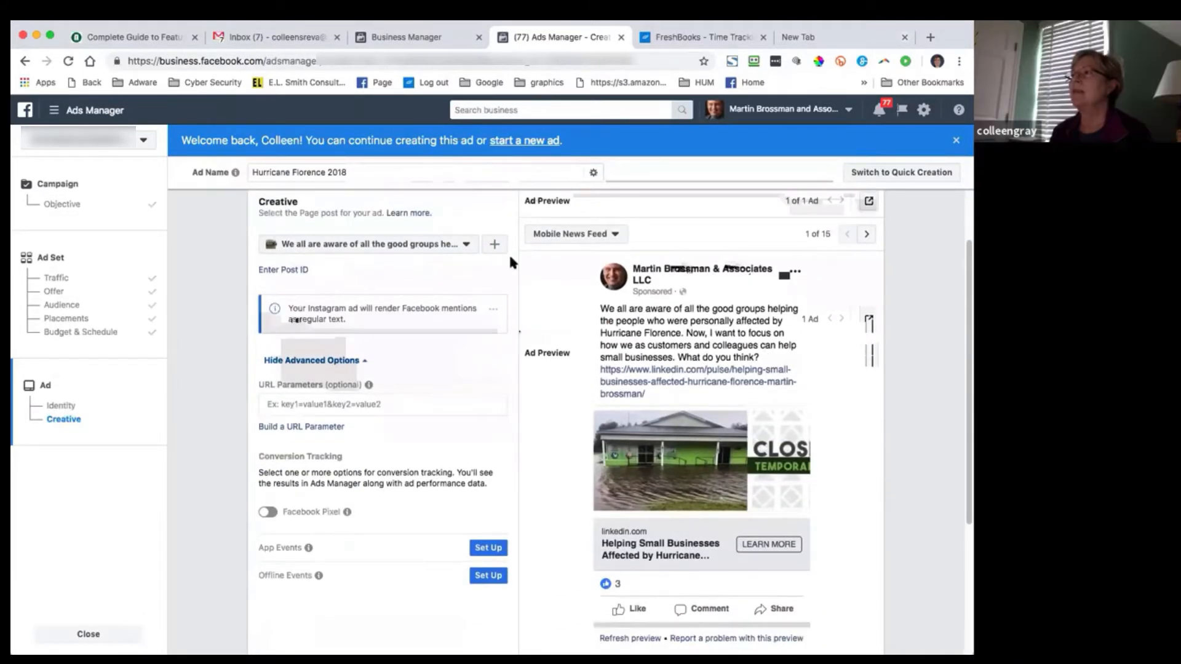
scroll(510, 261, "down", 1)
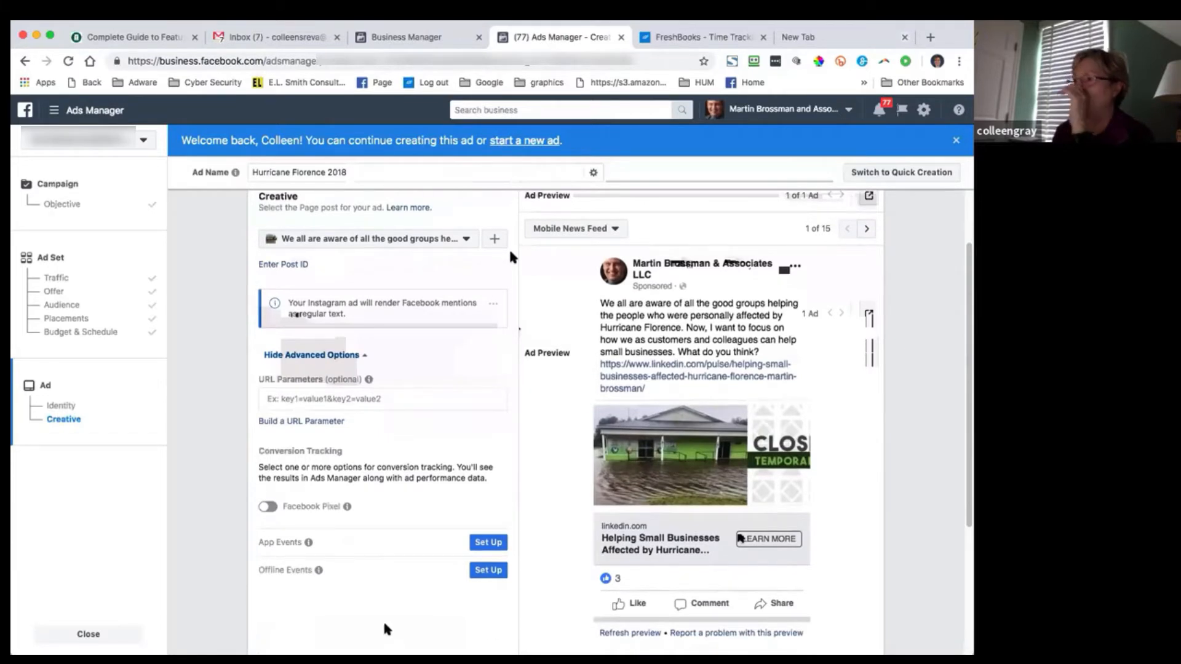
scroll(510, 257, "down", 1)
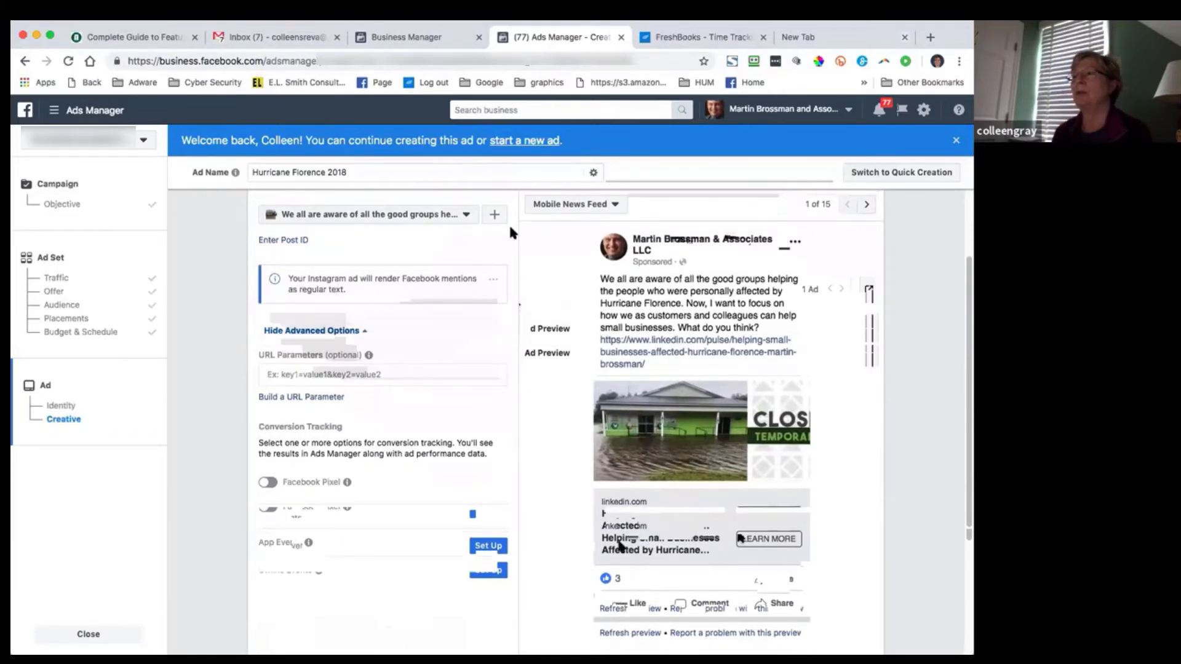
scroll(509, 233, "down", 2)
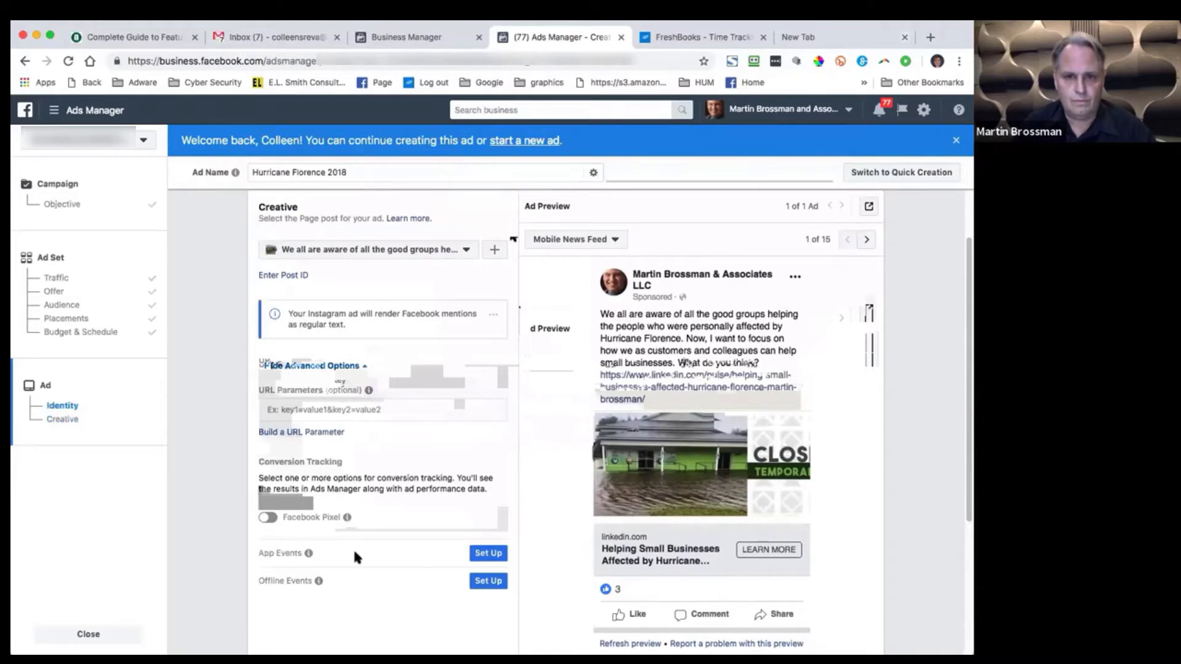
mouse_move(342, 524)
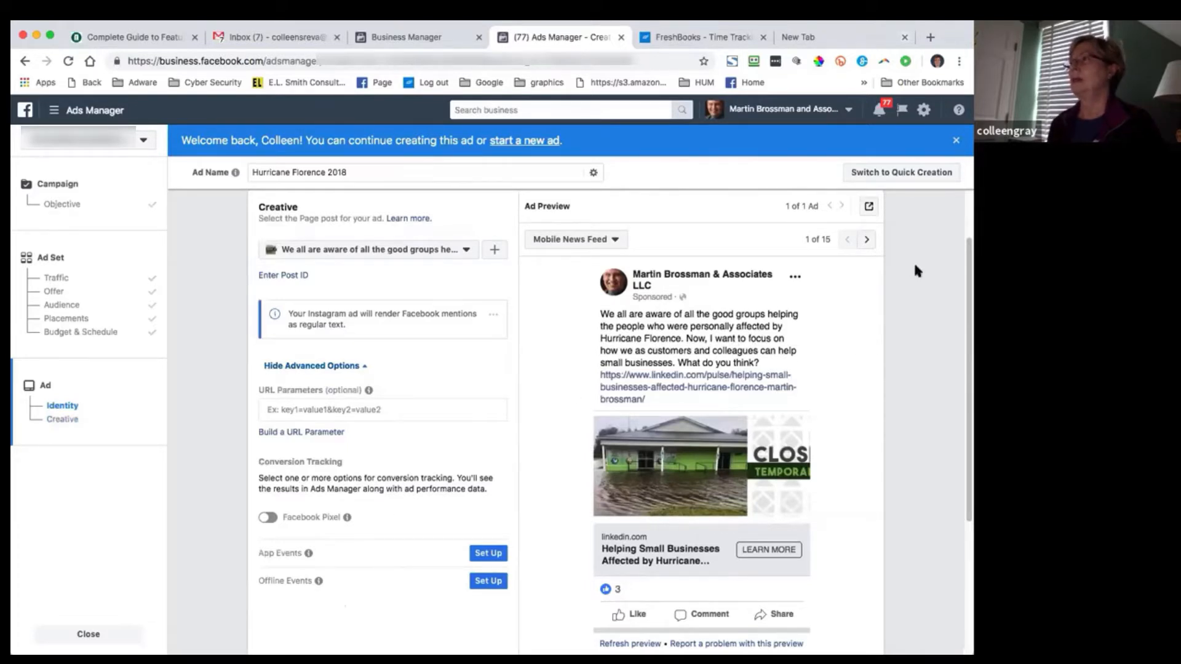
Step: Page through the ad's placement previews from Desktop News Feed to Audience Network Medium Rectangle and check the remaining ad settings
left_click(868, 240)
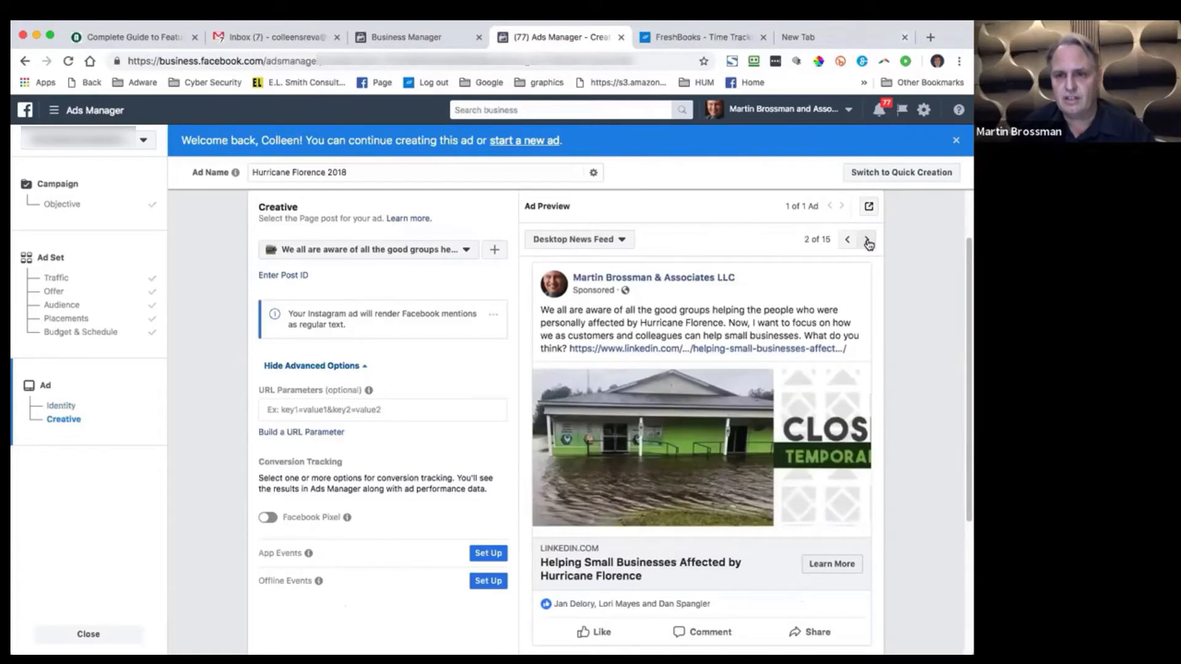
left_click(868, 240)
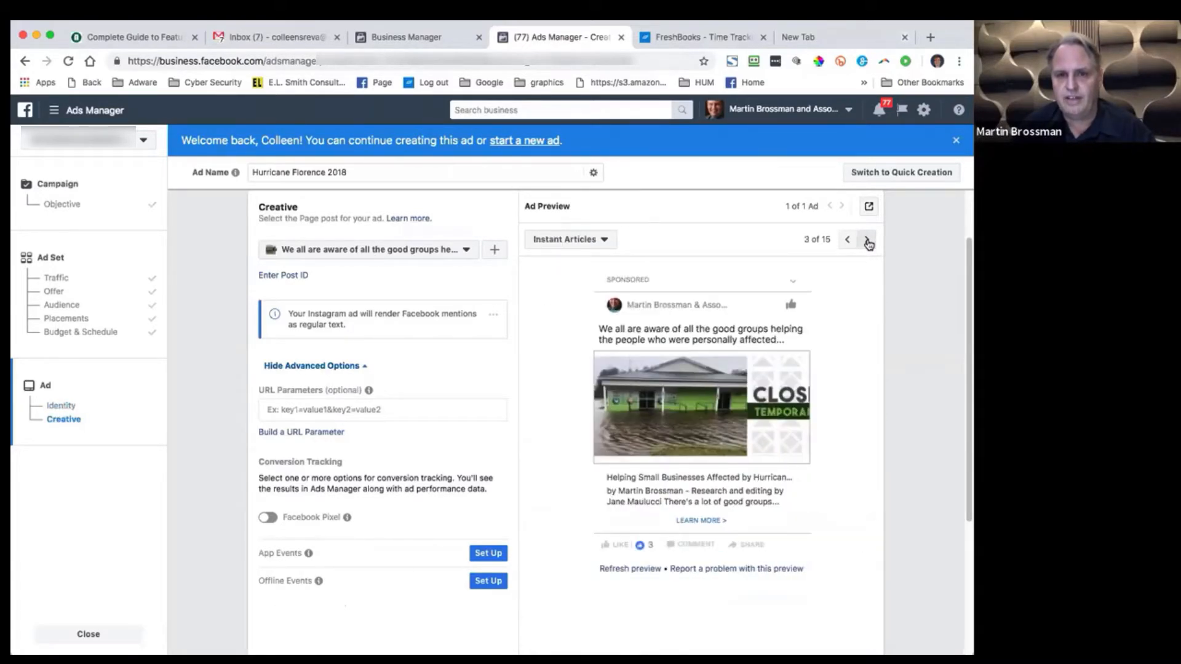
left_click(867, 241)
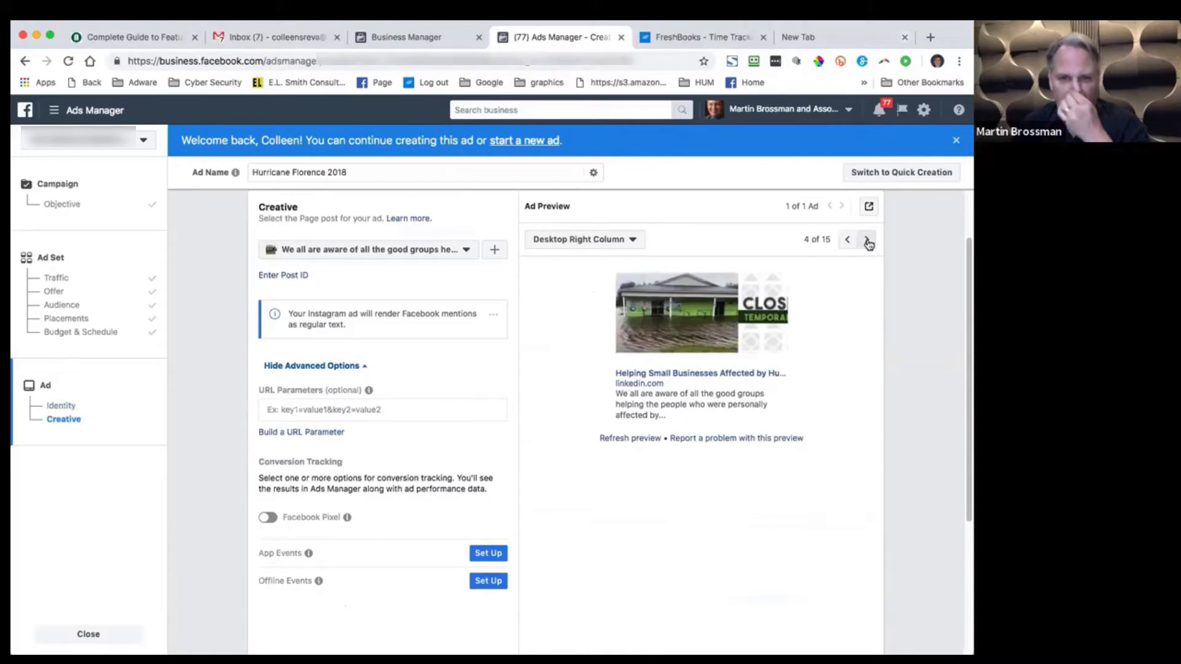
left_click(867, 241)
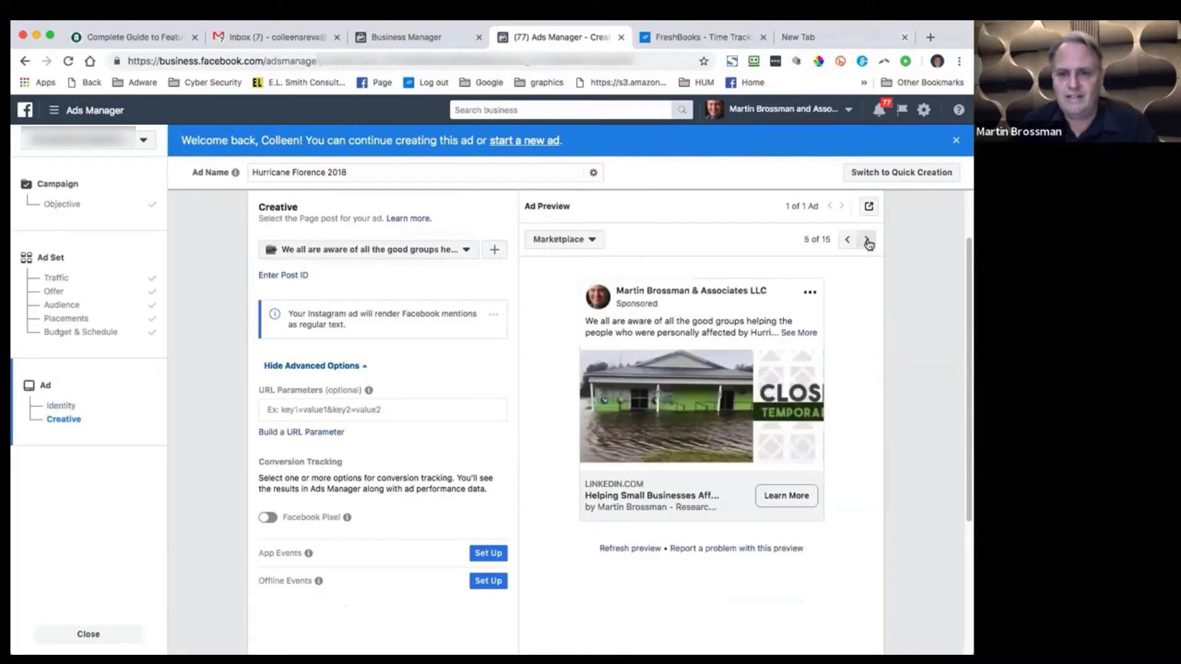
left_click(867, 241)
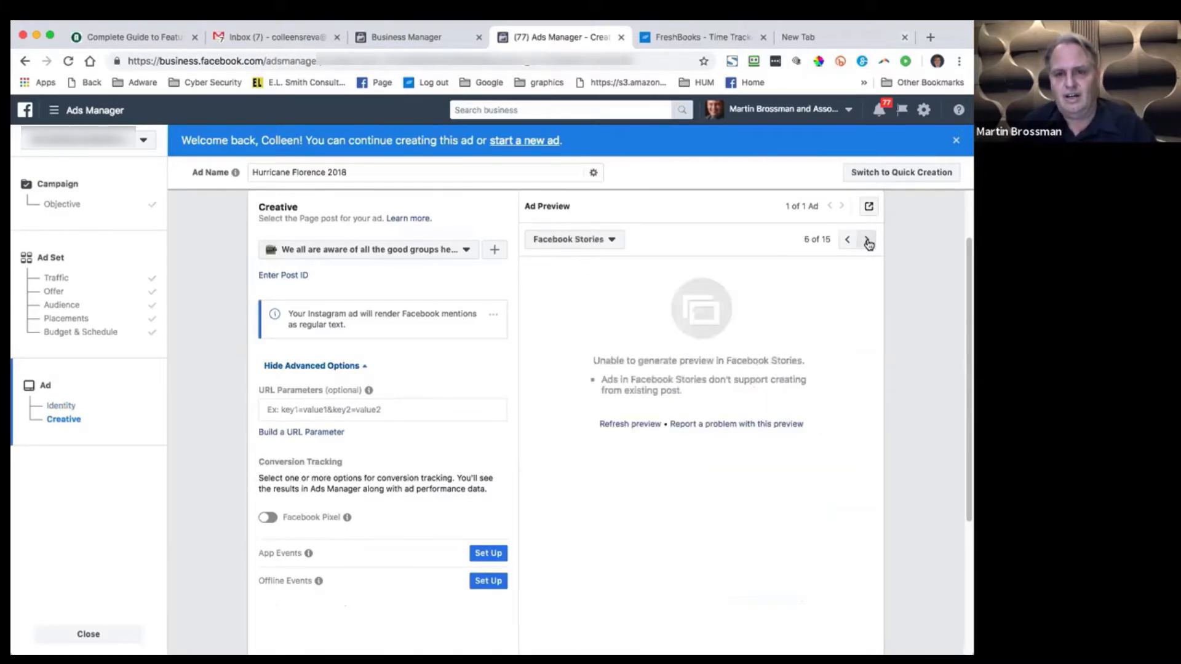
left_click(867, 241)
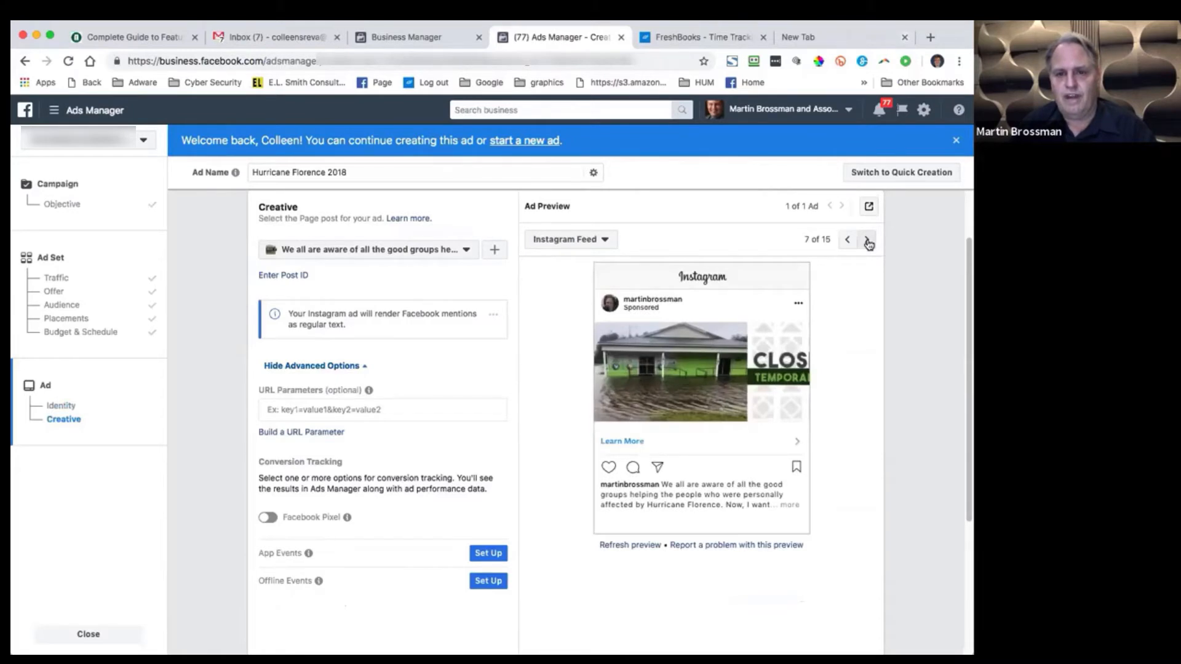
left_click(868, 241)
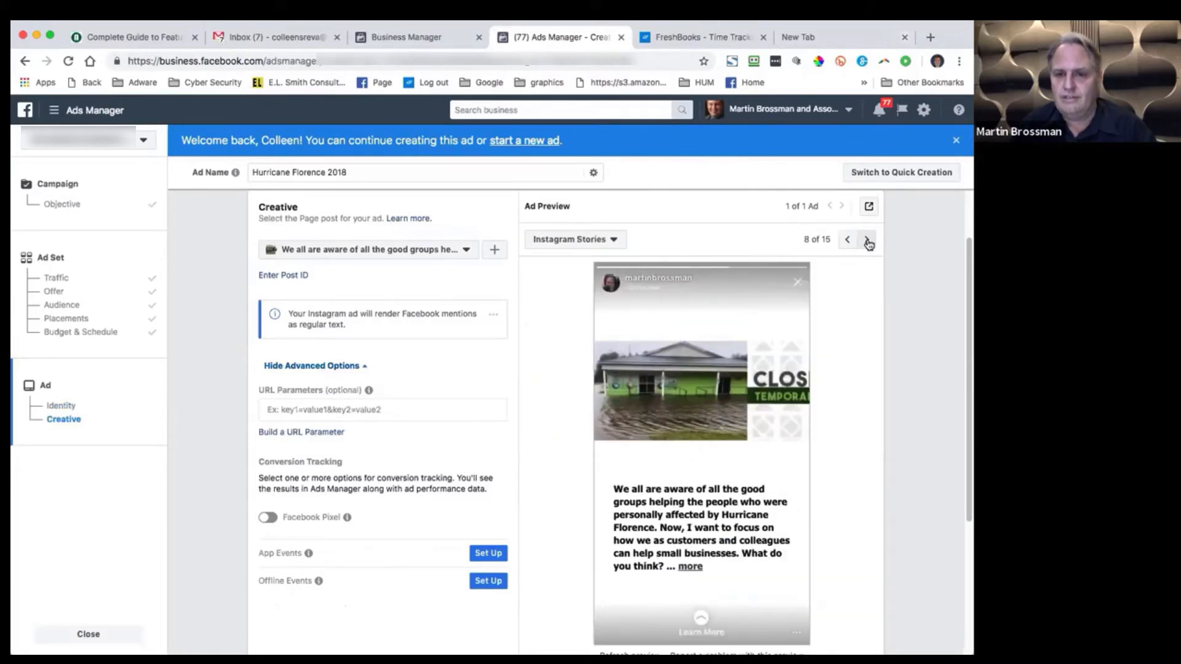
left_click(868, 241)
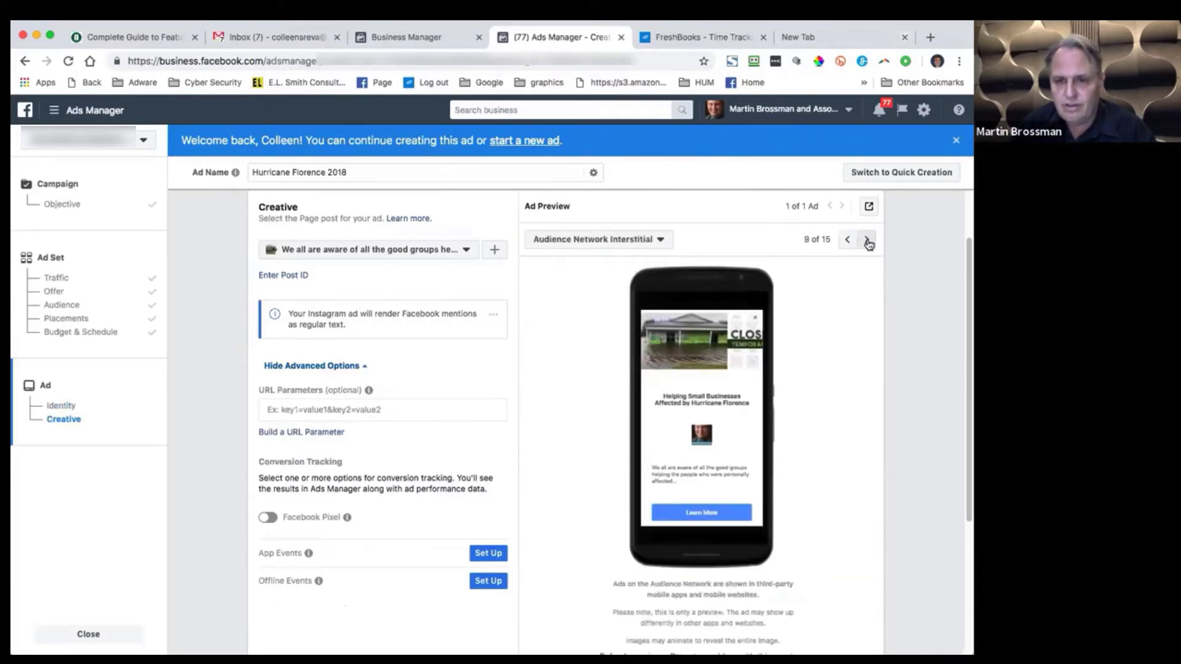
left_click(868, 241)
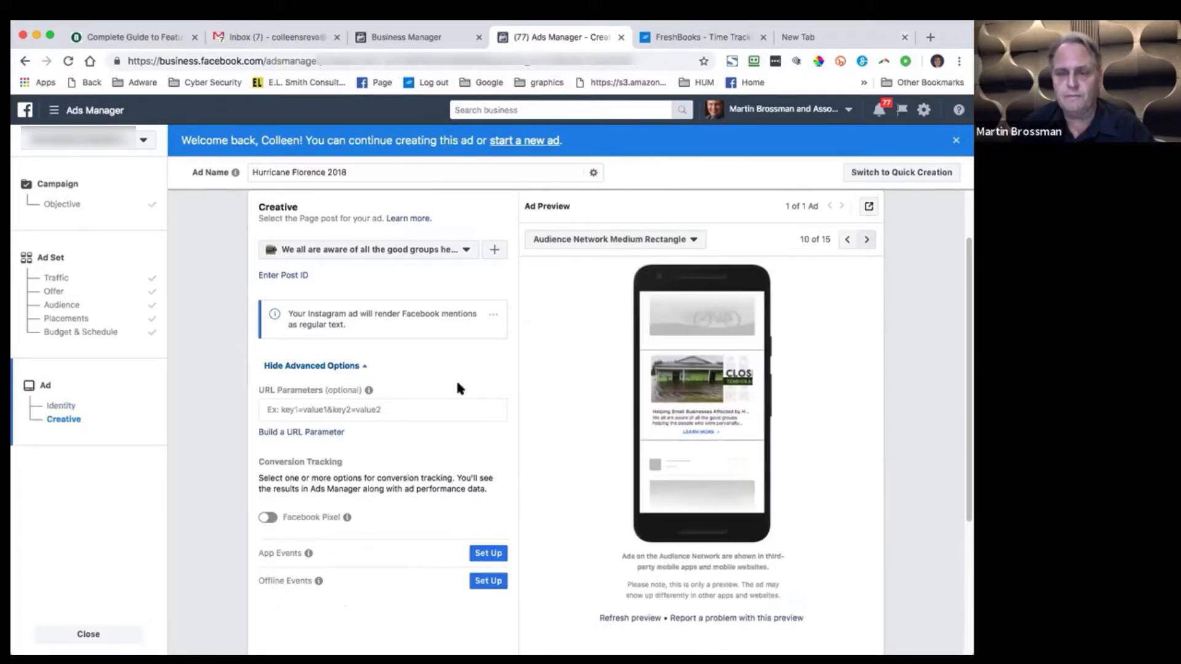
scroll(396, 438, "down", 1)
scroll(396, 438, "down", 4)
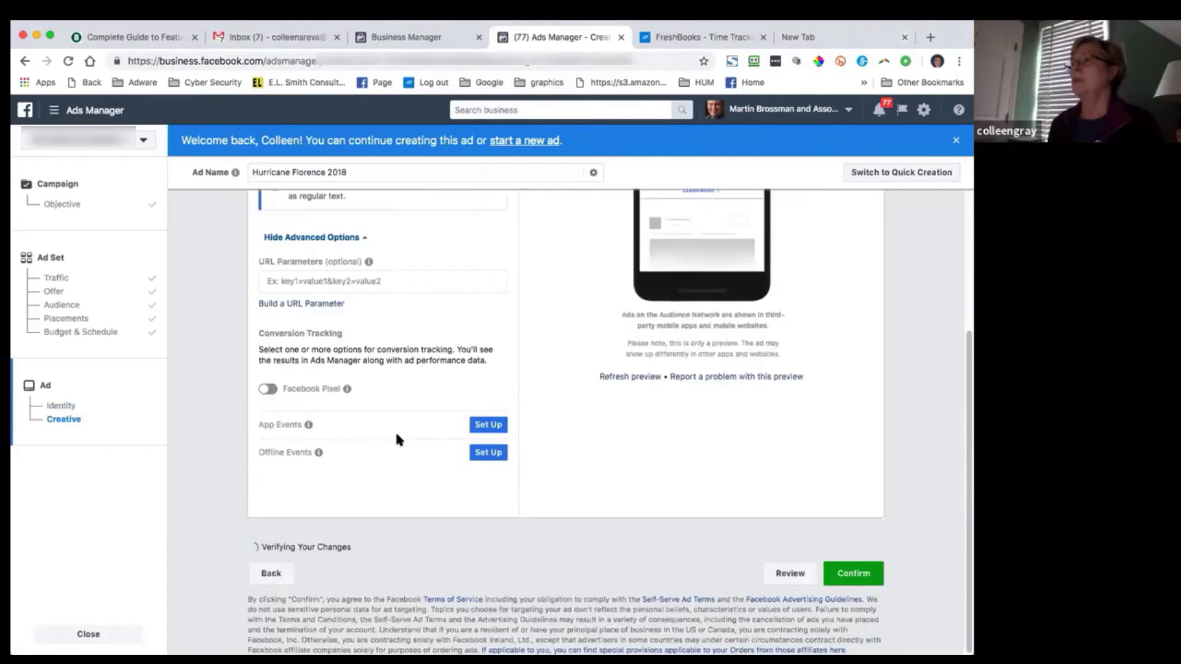
Step: Confirm the Hurricane Florence 2018 ad to submit the campaign
left_click(854, 575)
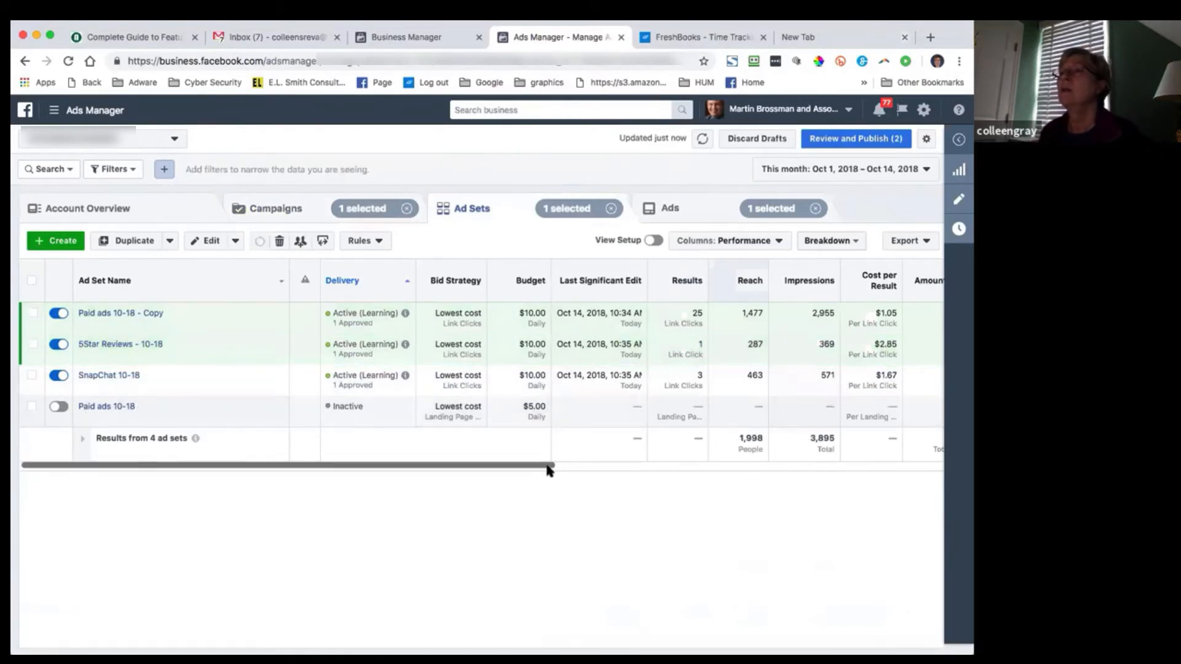
Step: Examine the ad sets' performance from Results, Reach and Impressions to Cost per Result, Amount Spent and Schedule, including the definition of Reach
left_click_drag(548, 465, 716, 471)
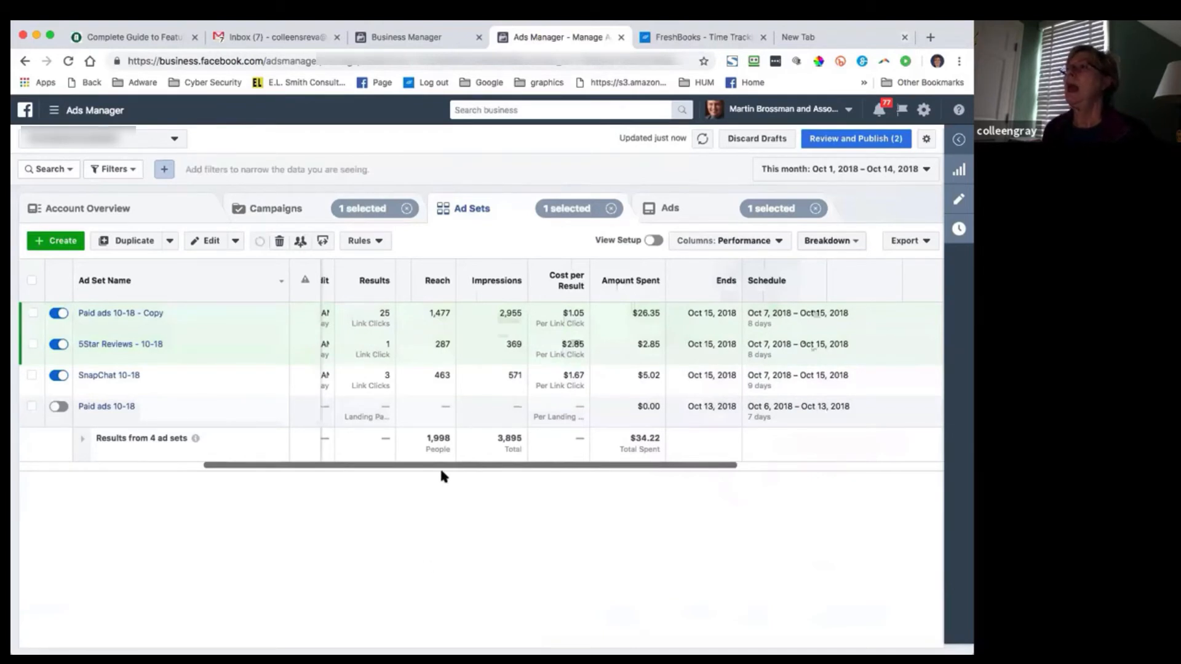
scroll(369, 474, "left", 5)
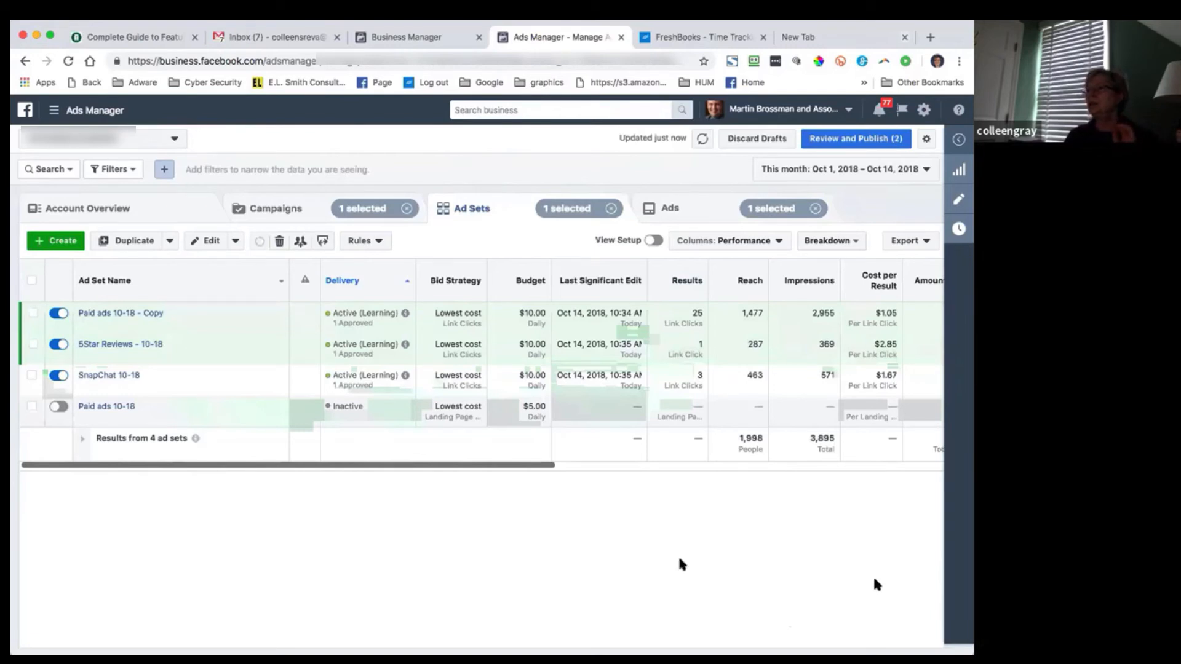
left_click_drag(510, 466, 601, 461)
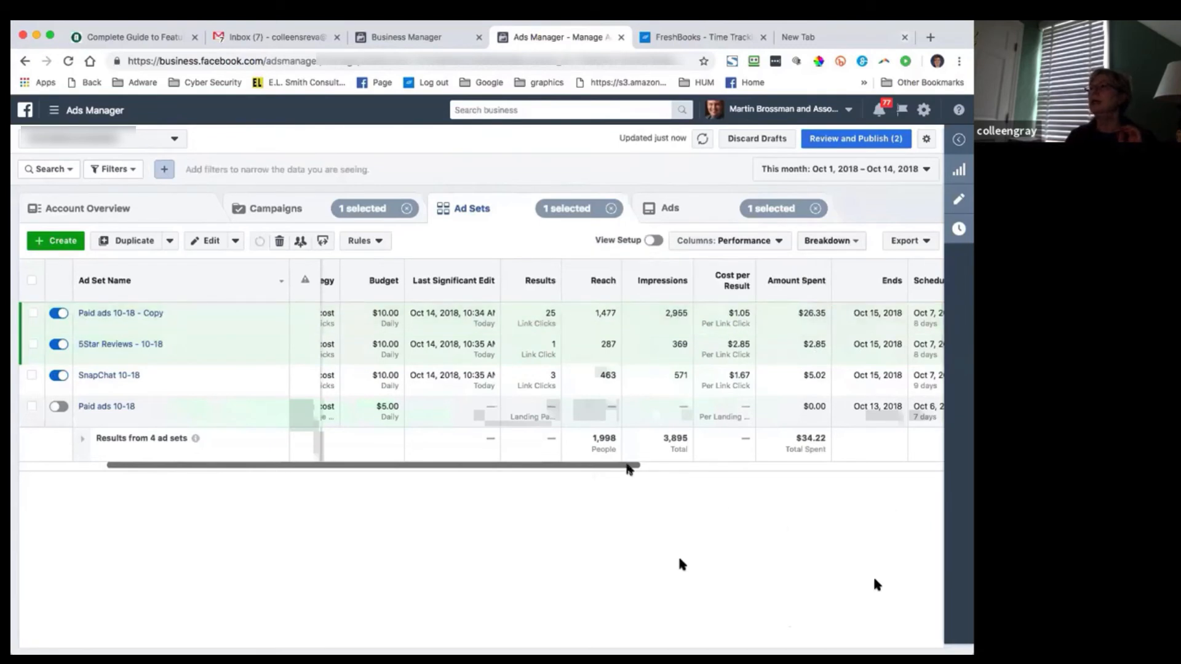
mouse_move(634, 467)
left_mouse_down()
mouse_move(804, 477)
mouse_move(652, 475)
left_mouse_up()
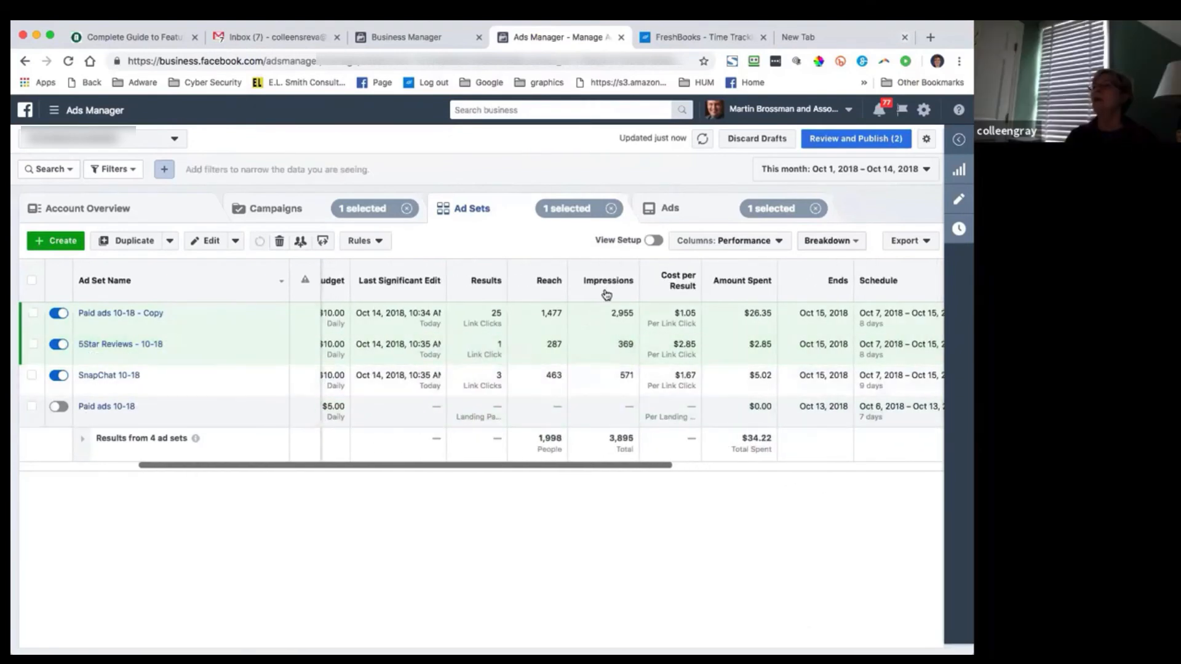
mouse_move(544, 316)
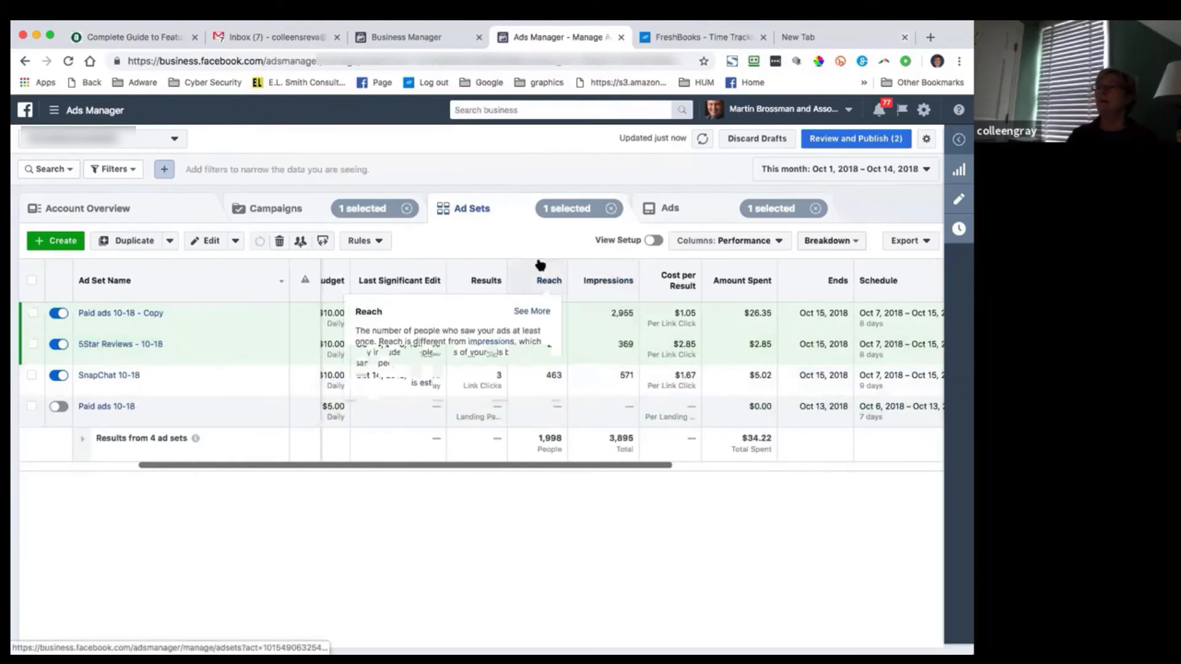